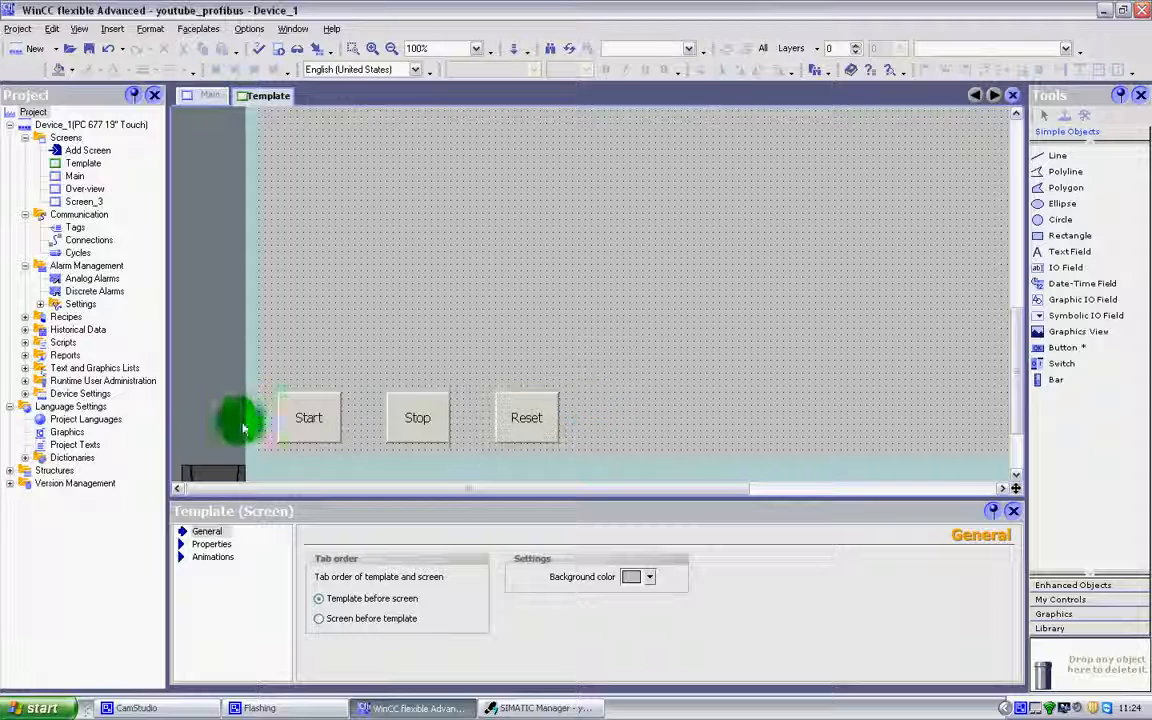
Review the functions and tag assigned to the Start button's Press and Release events.
{"action": "left_click", "coordinate": [312, 424]}
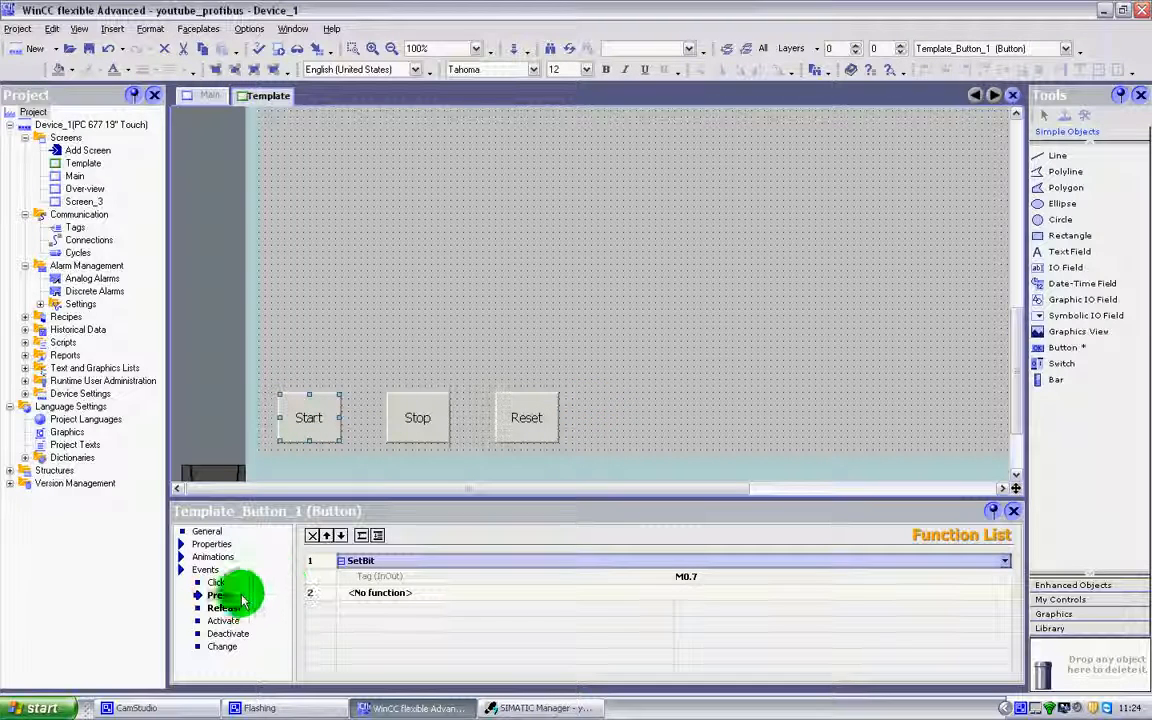
{"action": "left_click", "coordinate": [230, 609]}
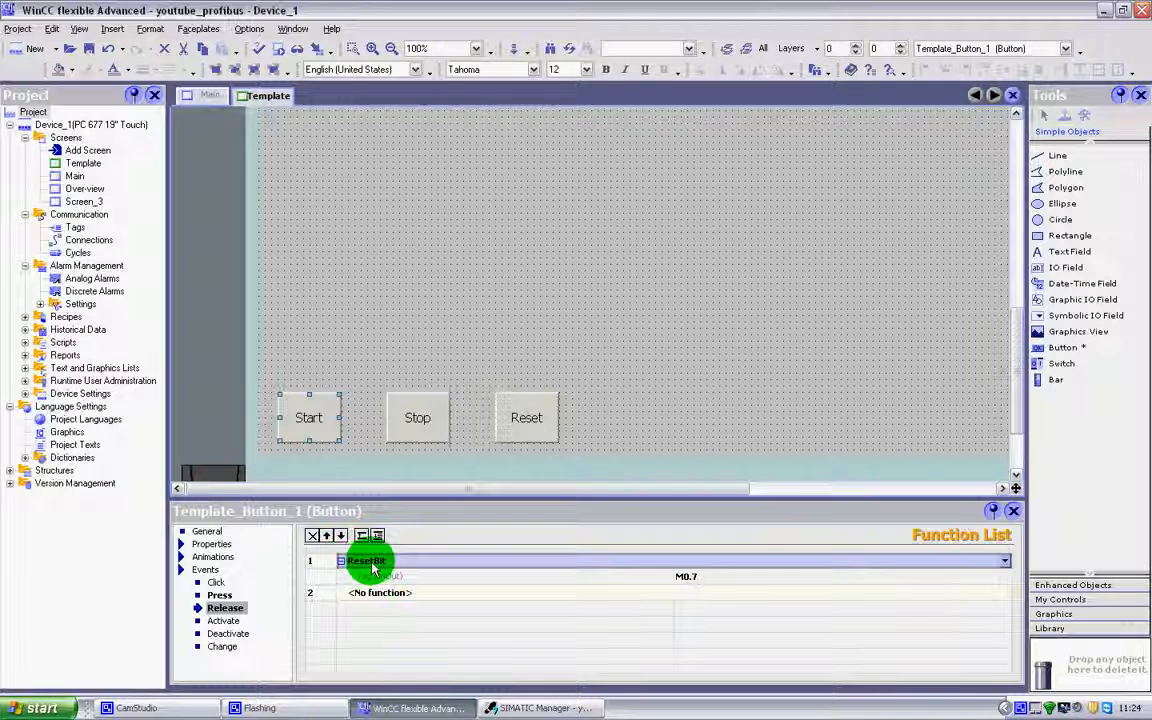
{"action": "left_click", "coordinate": [221, 595]}
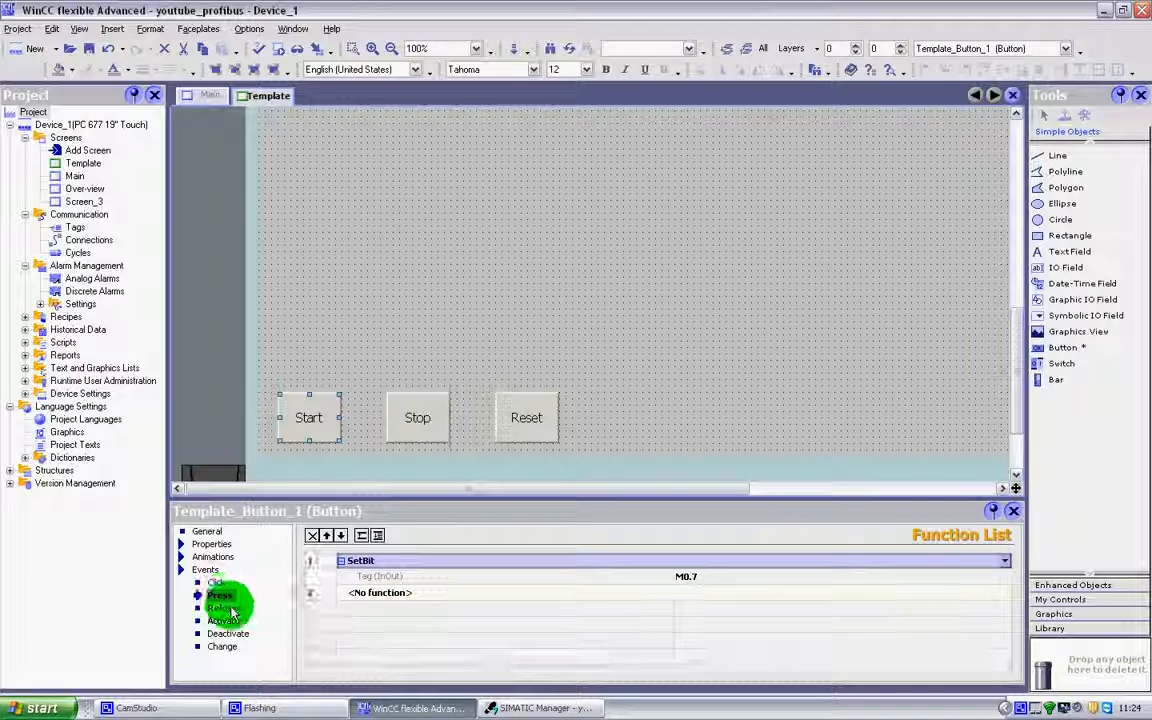
{"action": "left_click", "coordinate": [694, 578]}
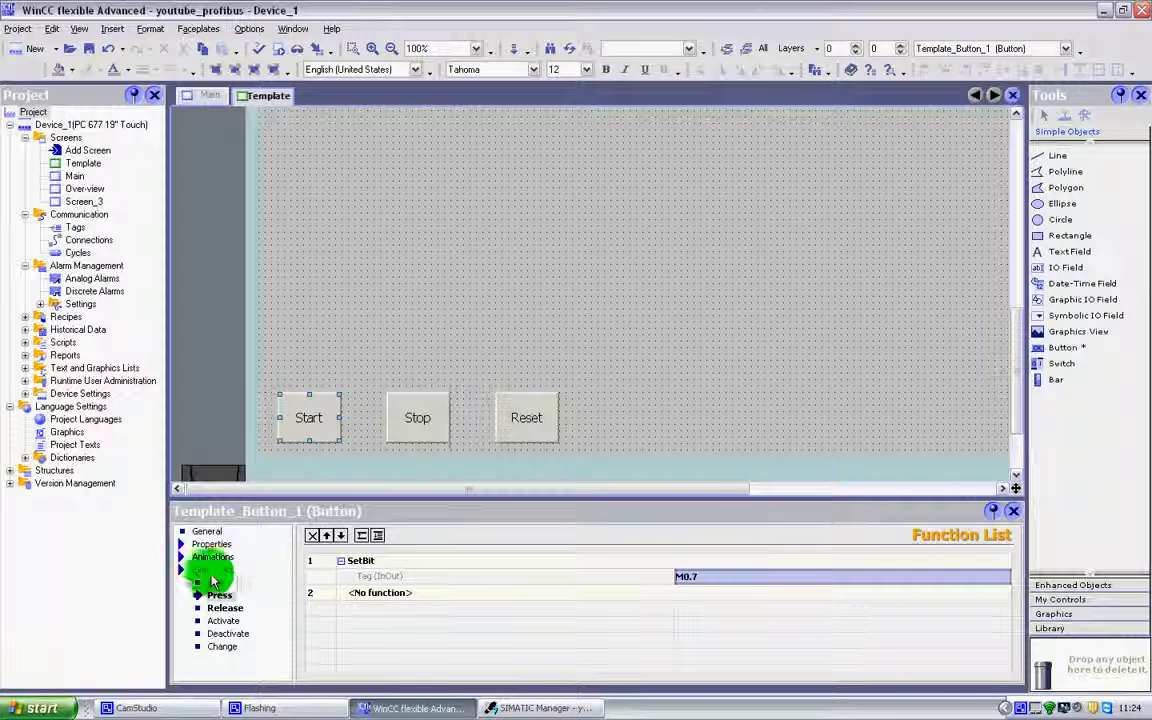
{"action": "left_click", "coordinate": [183, 570]}
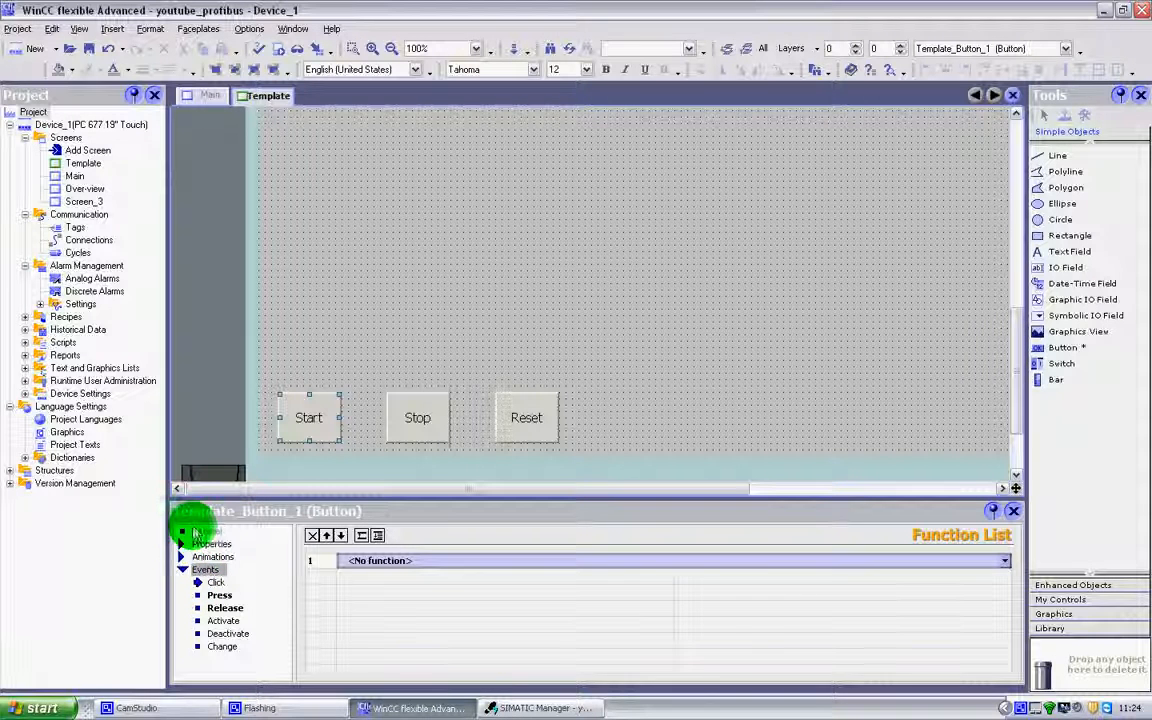
Show the Start button's general settings in an enlarged properties area and inspect its OFF text.
{"action": "left_click", "coordinate": [196, 531]}
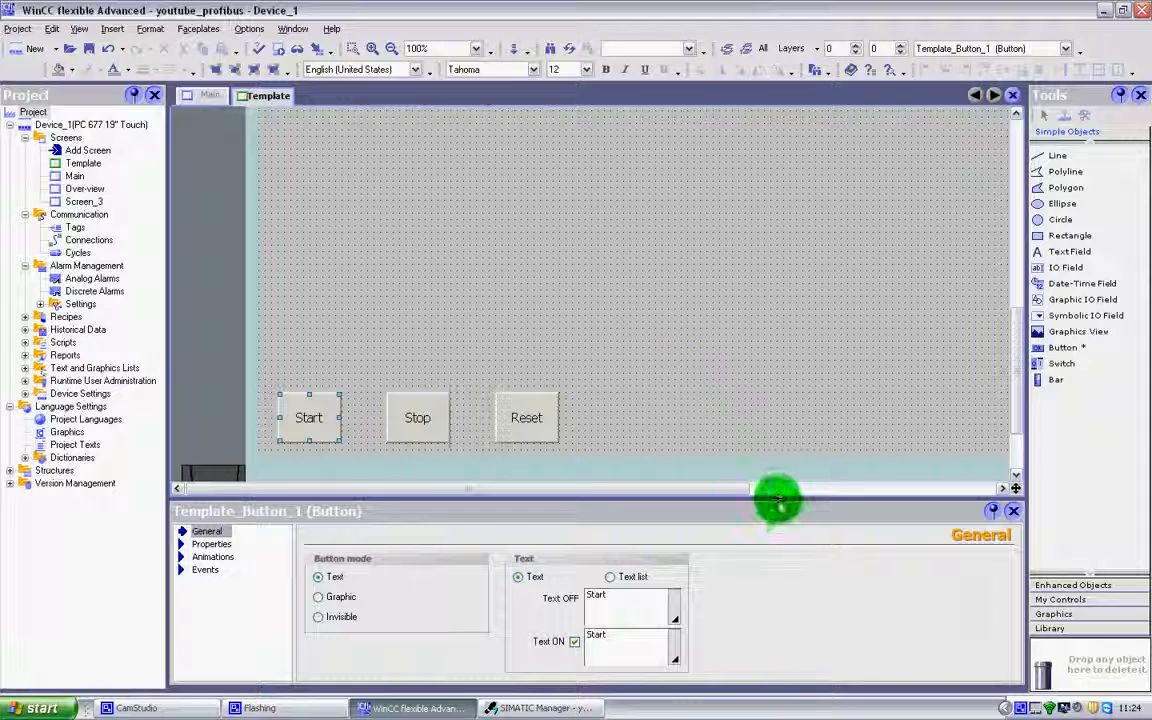
{"action": "left_click_drag", "start_coordinate": [780, 497], "coordinate": [787, 442]}
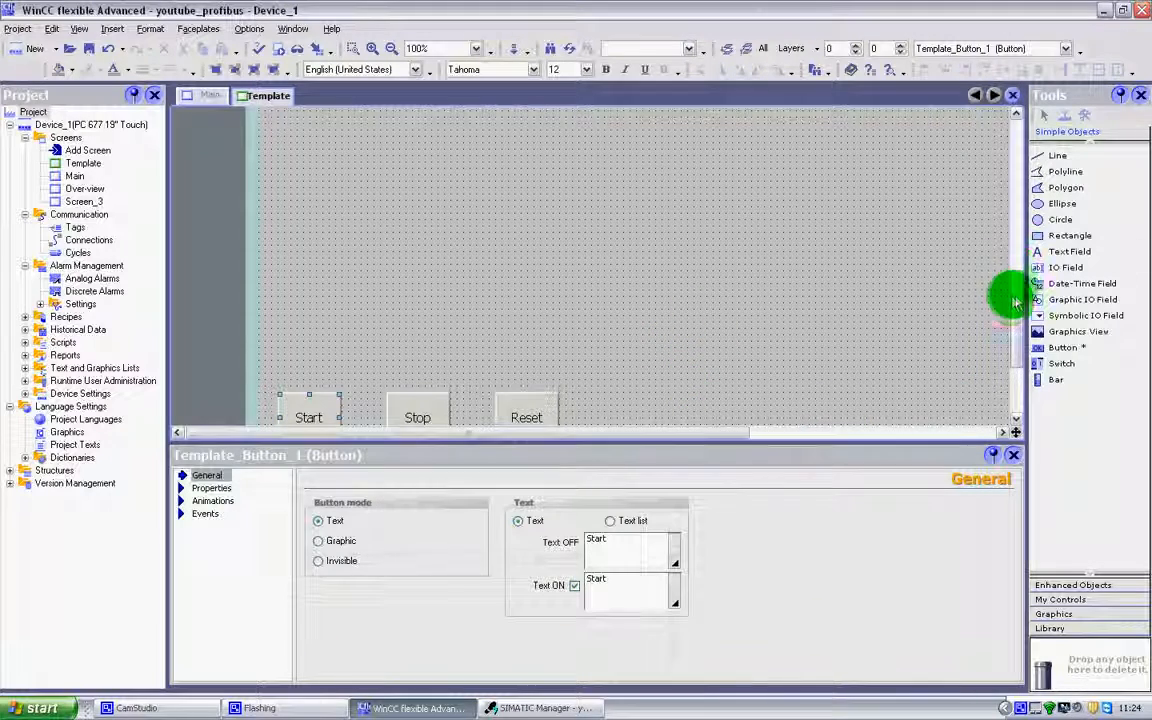
{"action": "left_click_drag", "start_coordinate": [1016, 328], "coordinate": [1016, 353]}
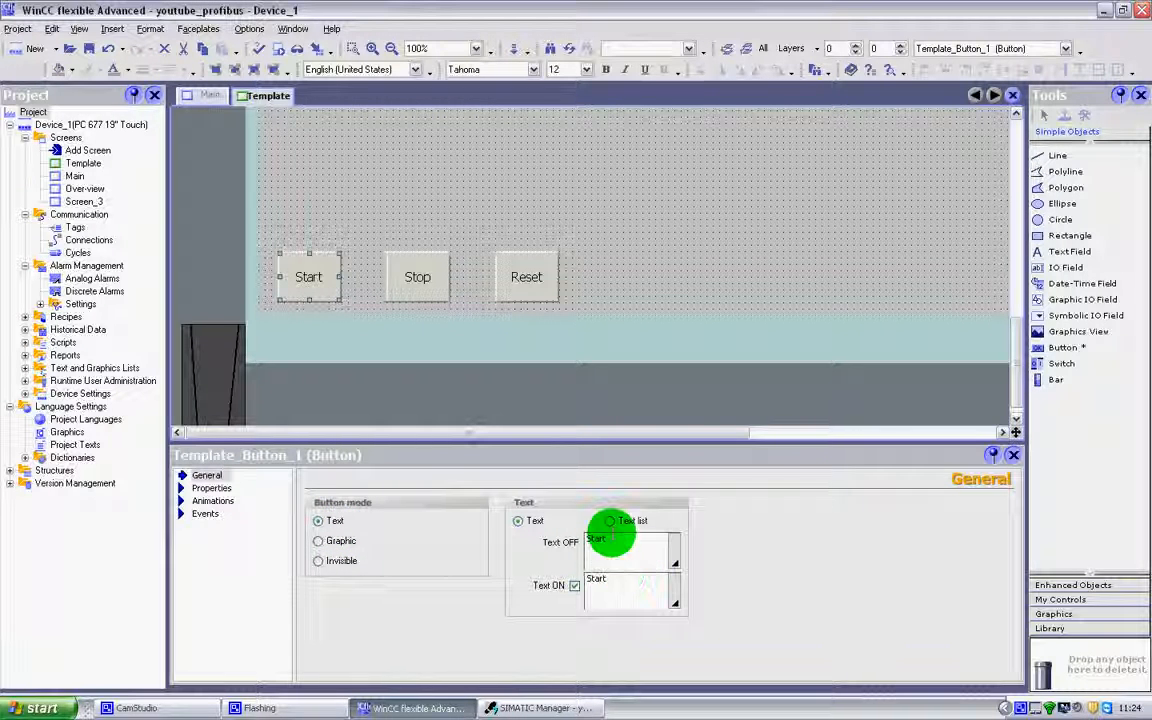
{"action": "left_click_drag", "start_coordinate": [616, 540], "coordinate": [584, 534]}
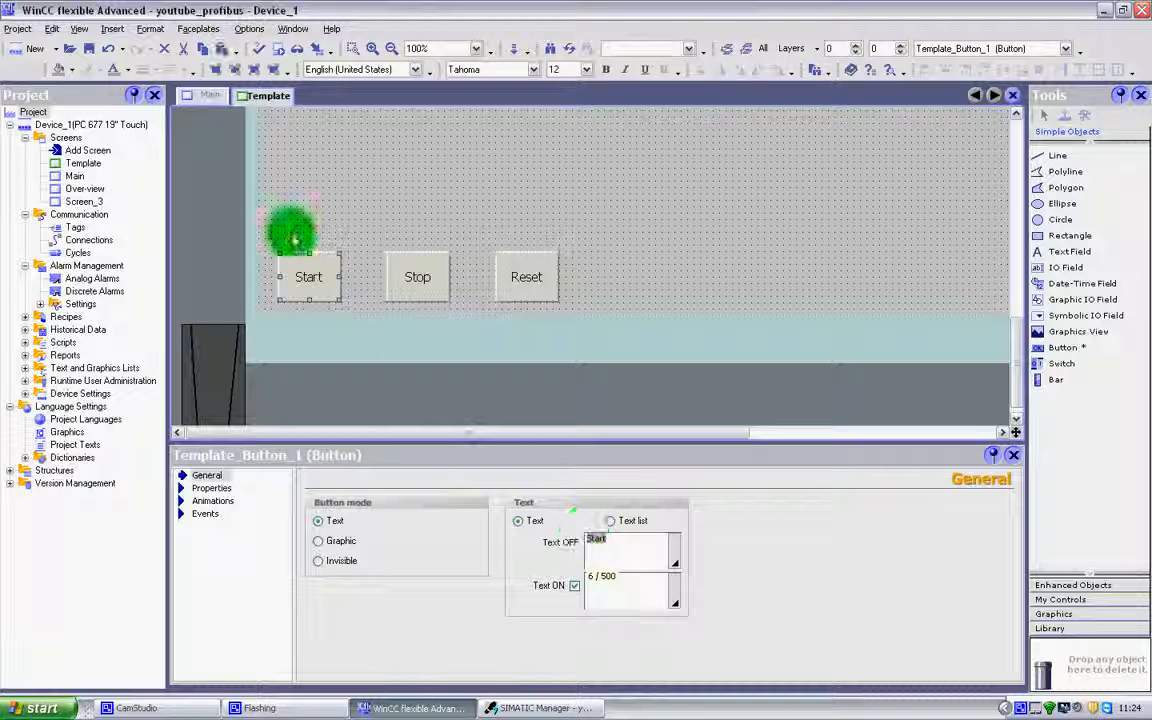
Change the Start button's mode from Text to Graphic, using a single graphic instead of a graphics list.
{"action": "left_click", "coordinate": [344, 545]}
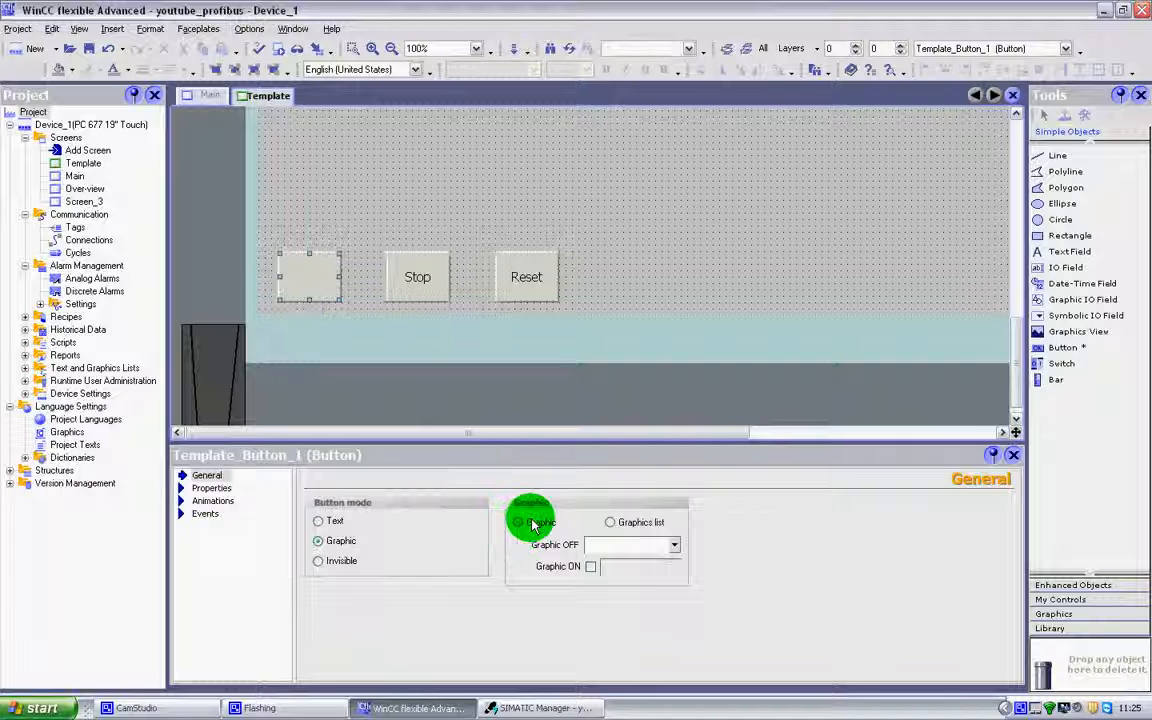
{"action": "left_click", "coordinate": [624, 526]}
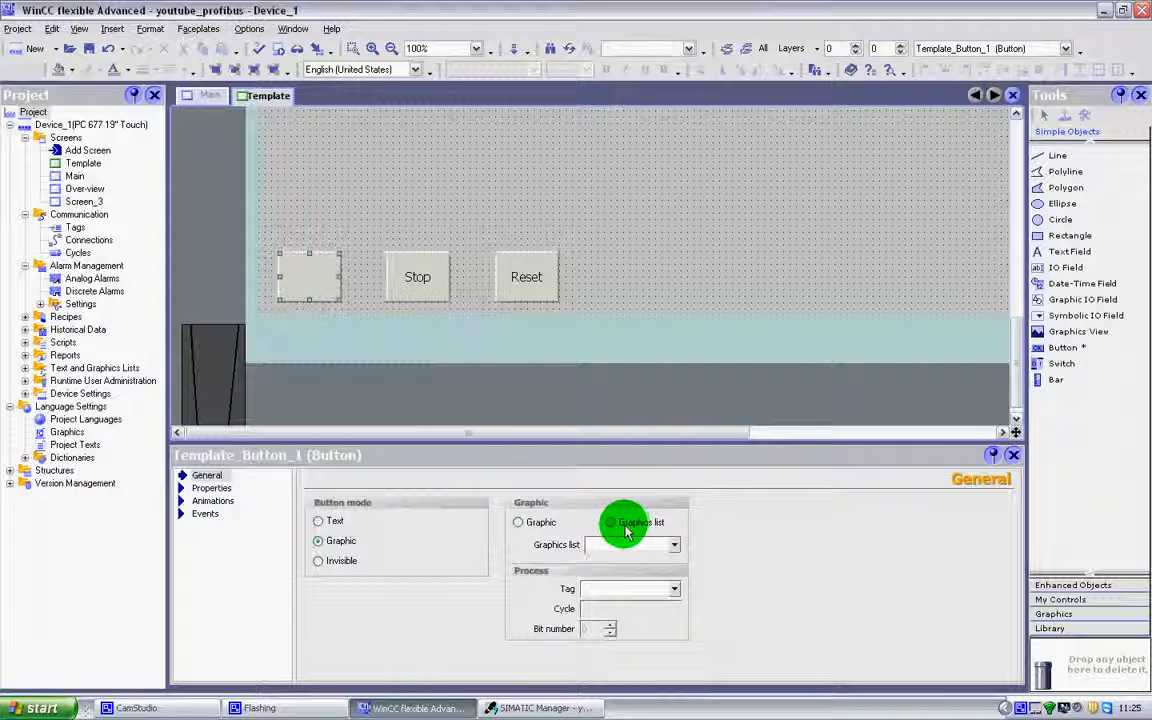
{"action": "left_click", "coordinate": [532, 523]}
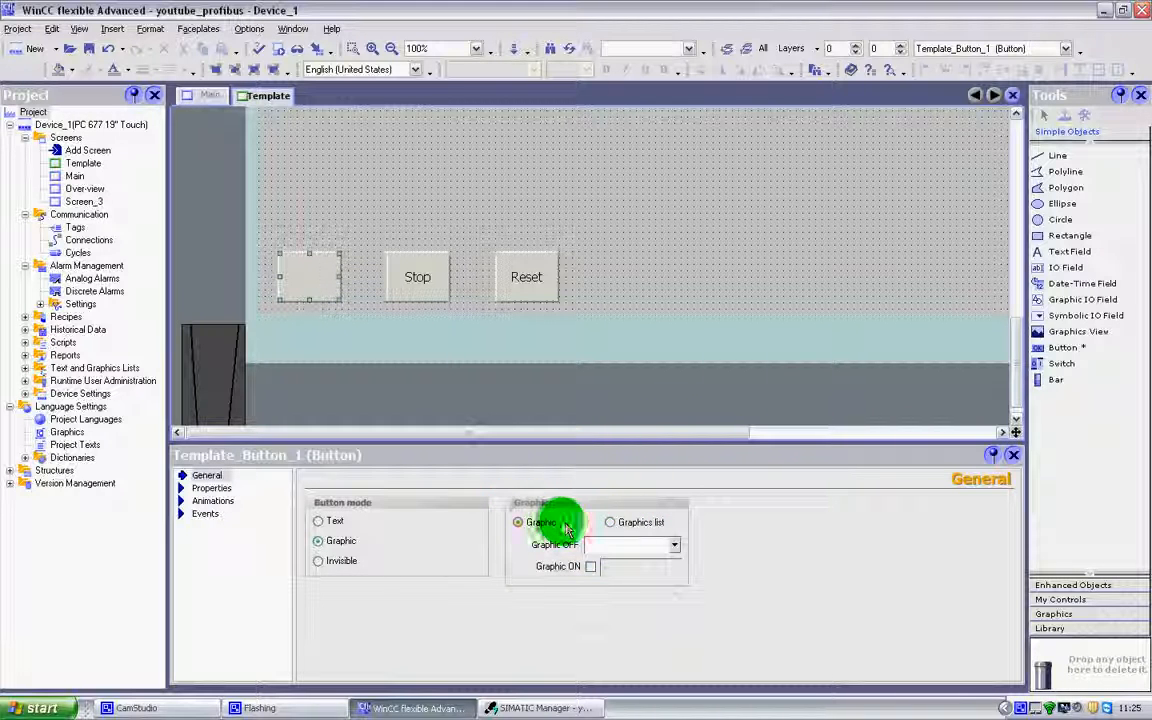
Preview the existing Home and arrow graphics available for the Start button's OFF state.
{"action": "left_click", "coordinate": [675, 546]}
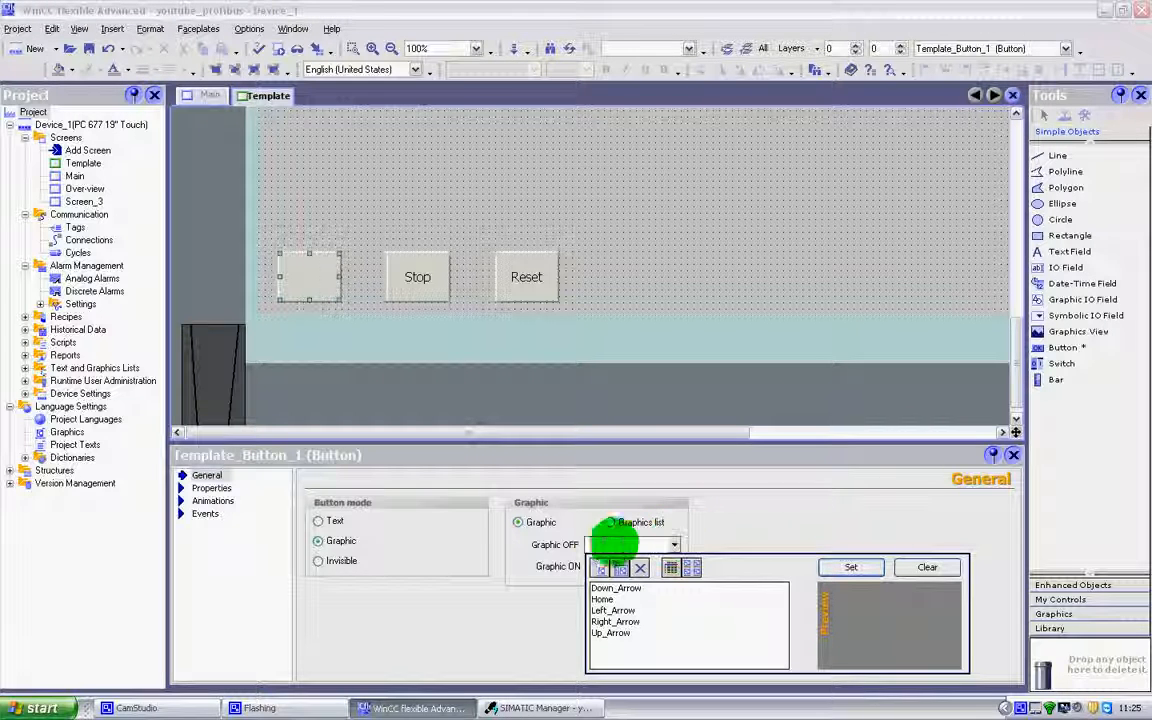
{"action": "left_click", "coordinate": [620, 590]}
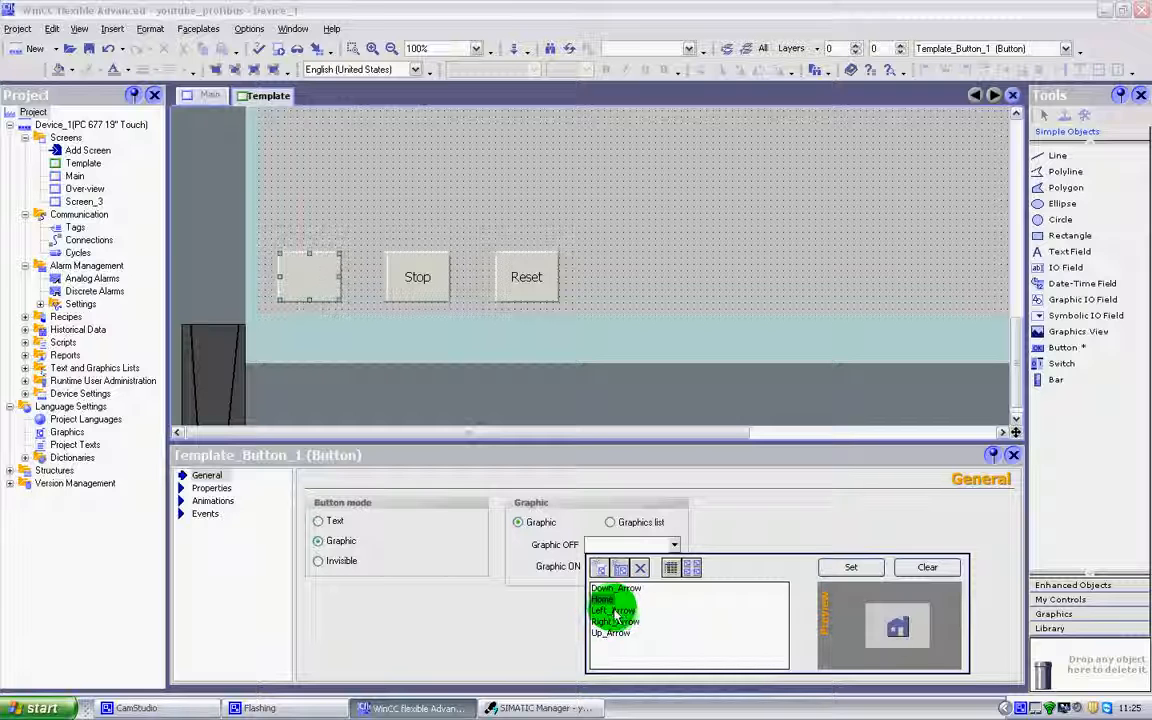
{"action": "left_click", "coordinate": [619, 622]}
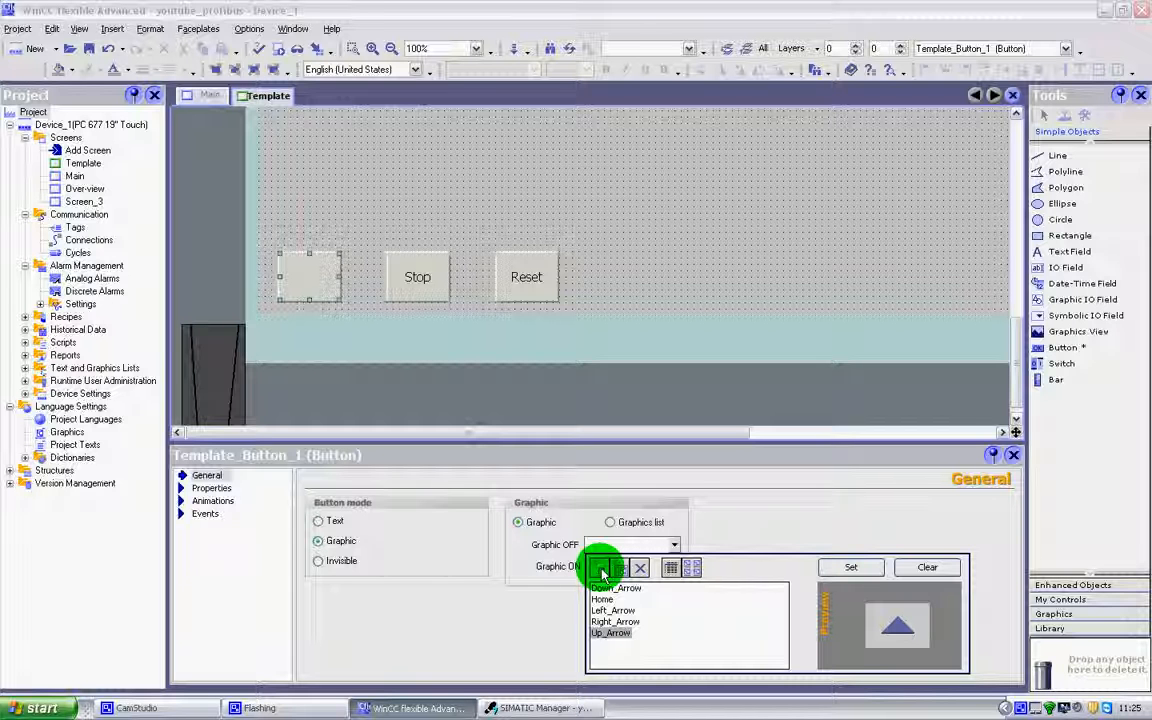
{"action": "left_click", "coordinate": [601, 569]}
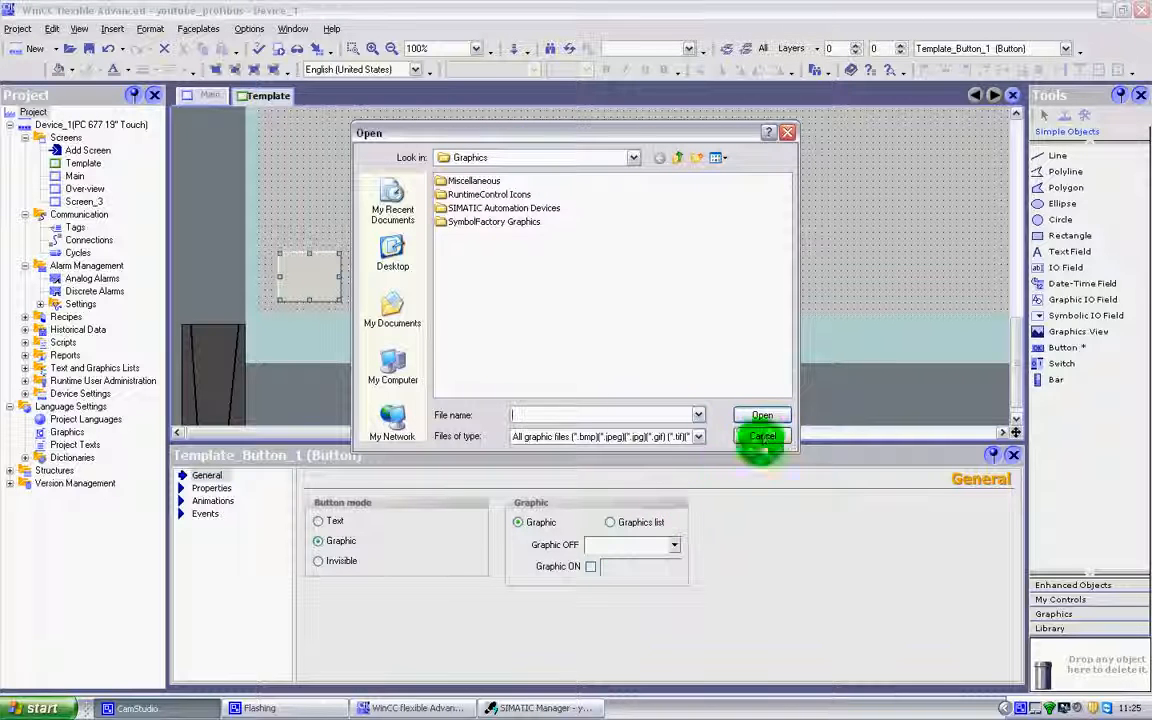
{"action": "left_click", "coordinate": [762, 436]}
Begin adding a new OFF graphic from file and browse to the My Pictures folder in My Documents.
{"action": "left_click", "coordinate": [679, 543]}
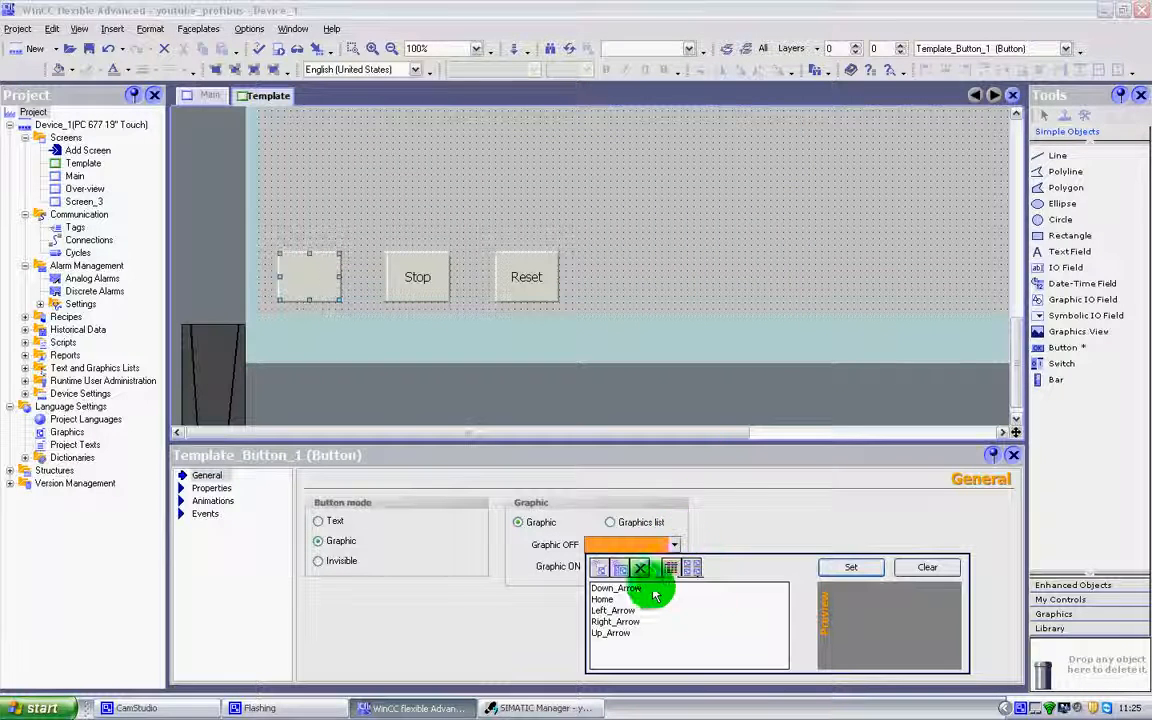
{"action": "left_click", "coordinate": [601, 570]}
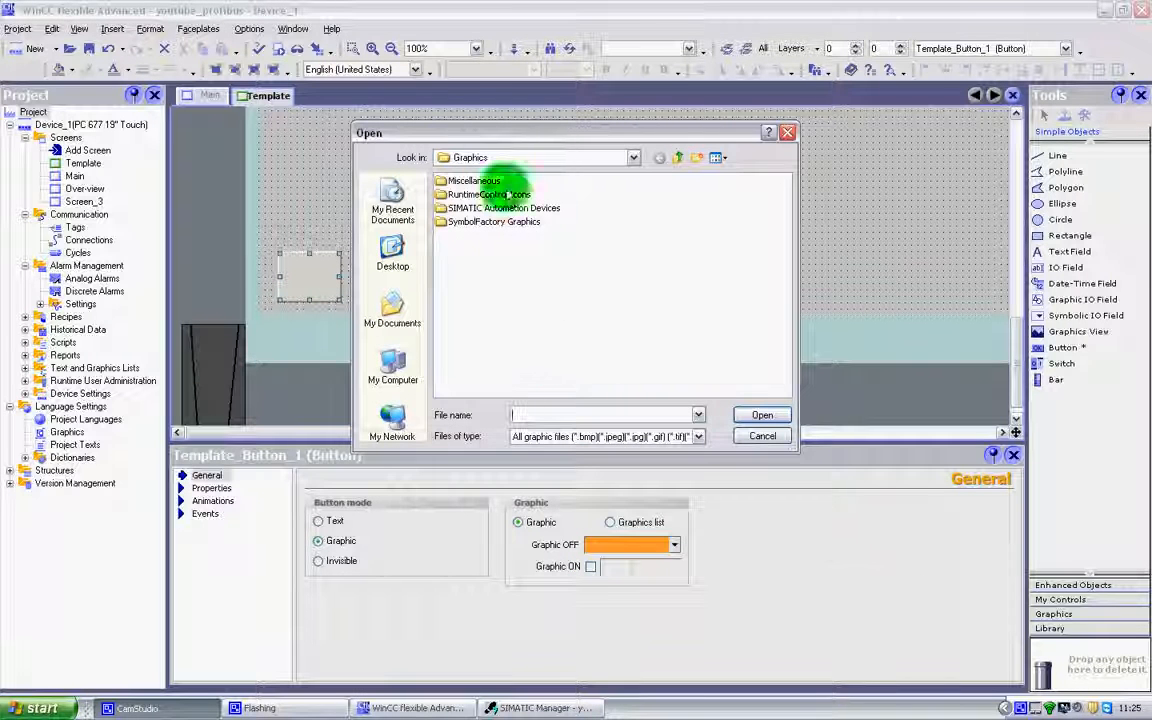
{"action": "left_click_drag", "start_coordinate": [475, 133], "coordinate": [445, 138]}
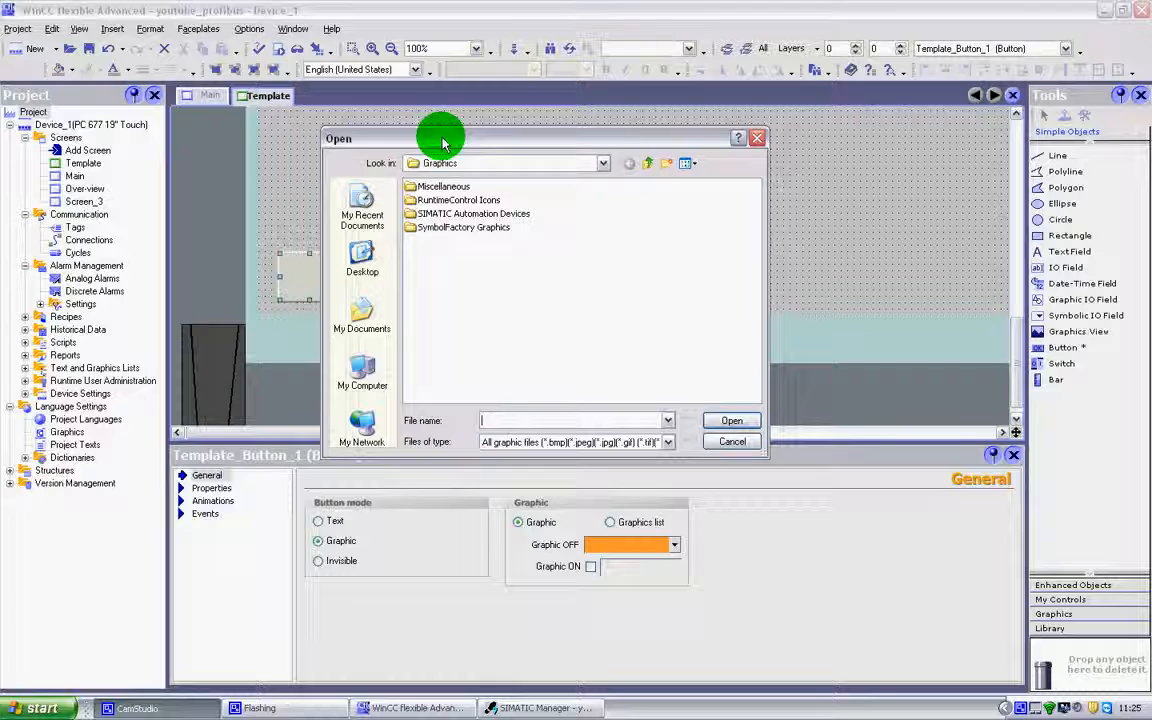
{"action": "left_click", "coordinate": [365, 255]}
{"action": "left_click", "coordinate": [363, 310]}
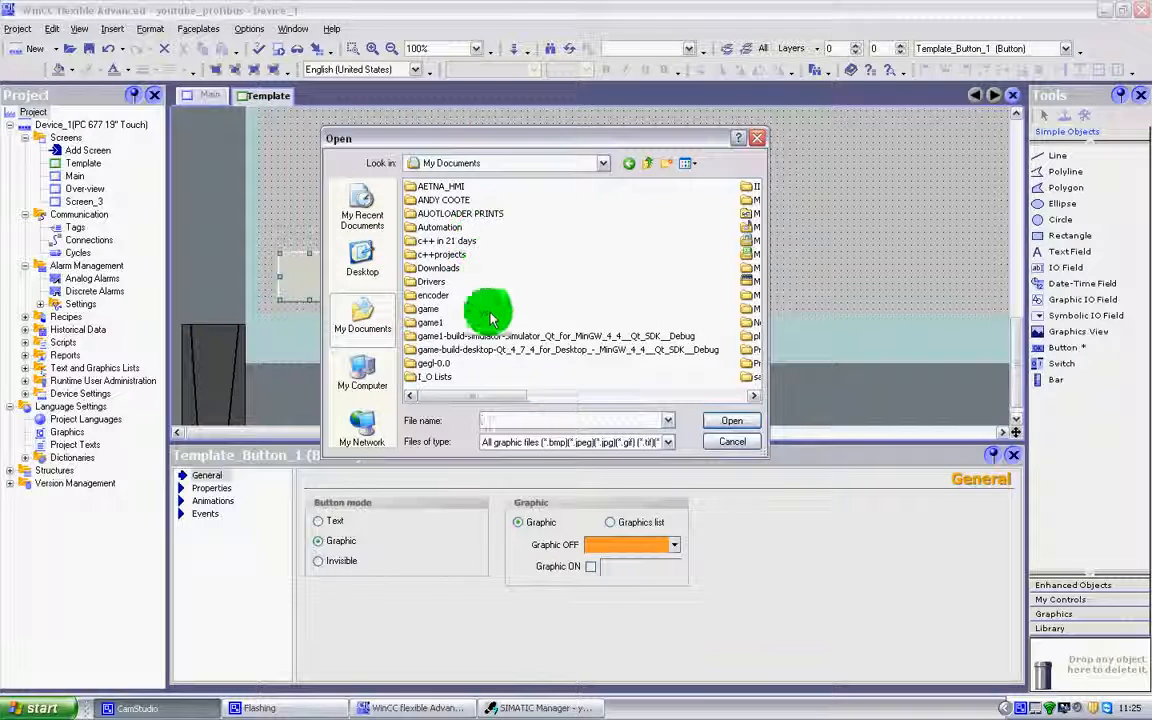
{"action": "left_click_drag", "start_coordinate": [524, 397], "coordinate": [690, 397]}
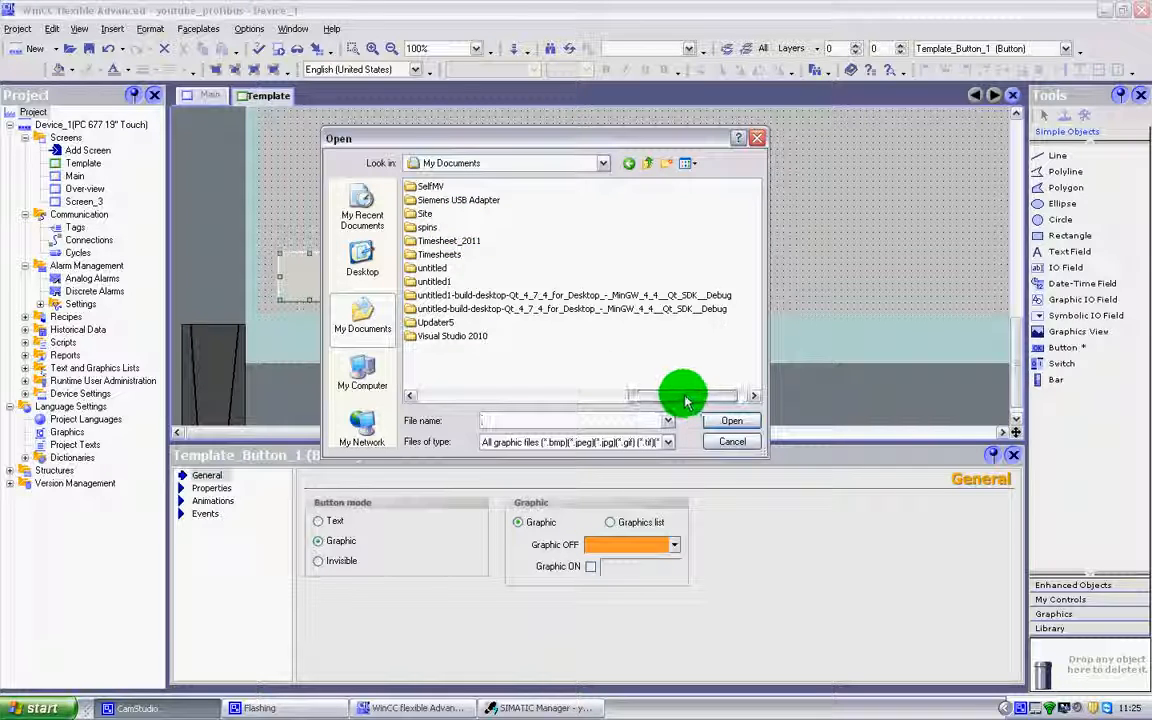
{"action": "left_click_drag", "start_coordinate": [686, 398], "coordinate": [548, 392]}
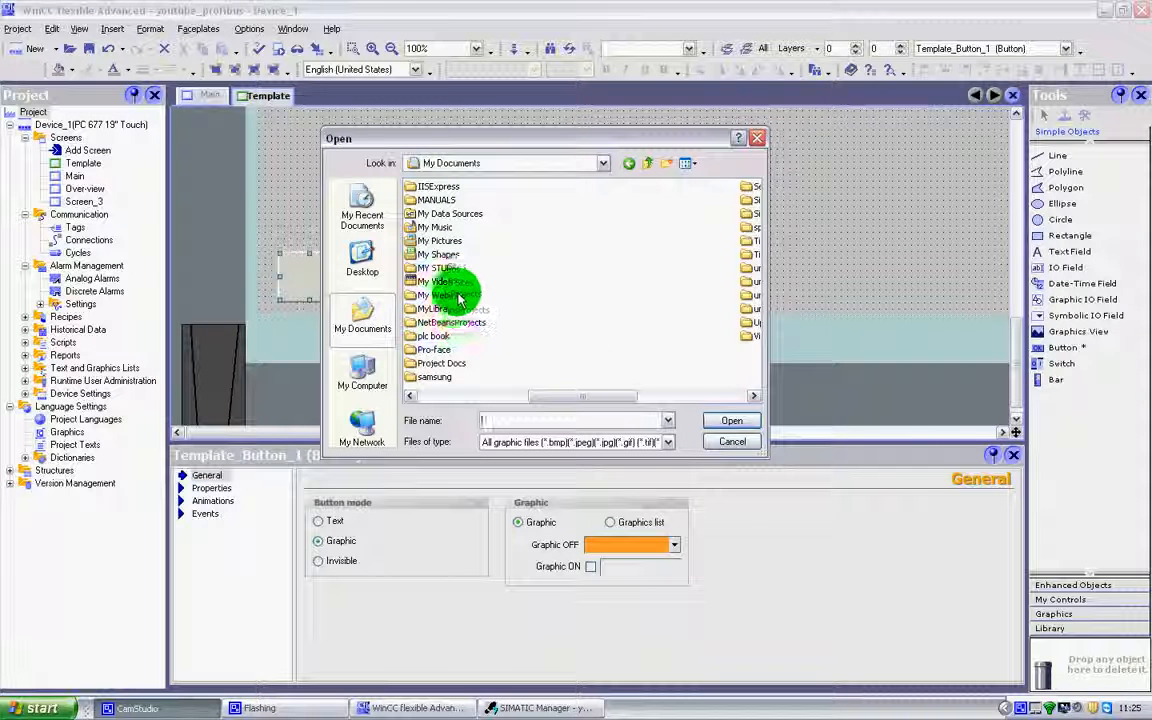
{"action": "double_click", "coordinate": [418, 240]}
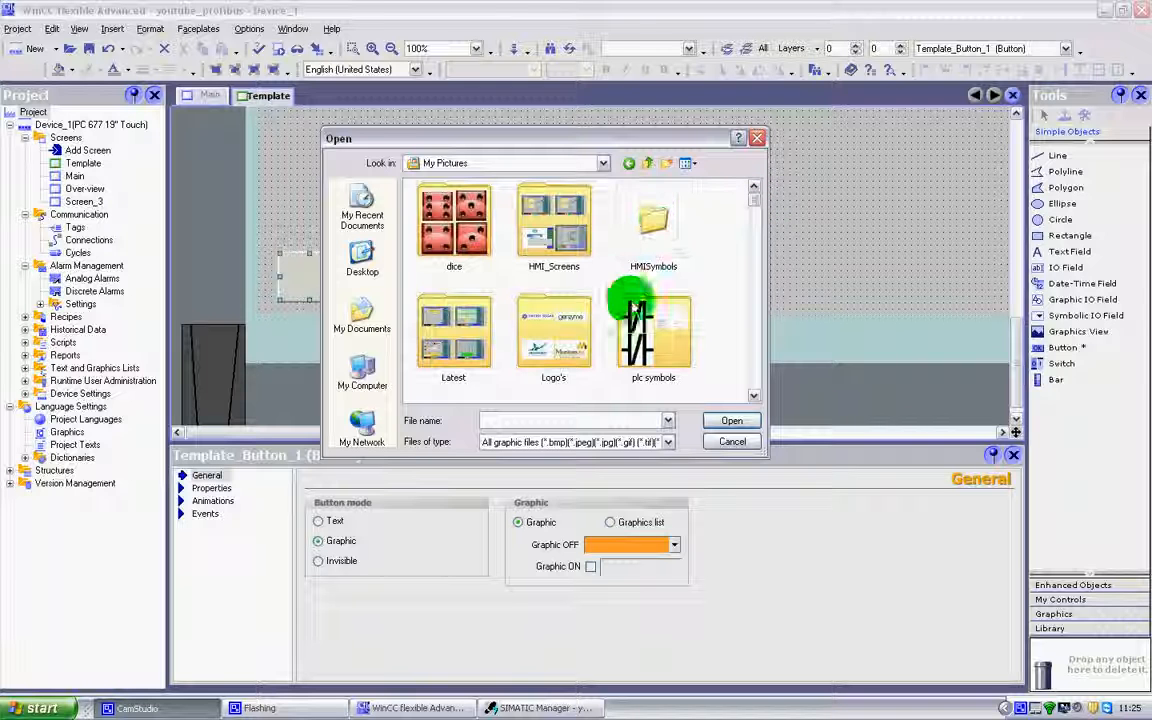
Look through the HMISymbols folder and its Elbows subfolder, and return to My Pictures.
{"action": "double_click", "coordinate": [647, 231]}
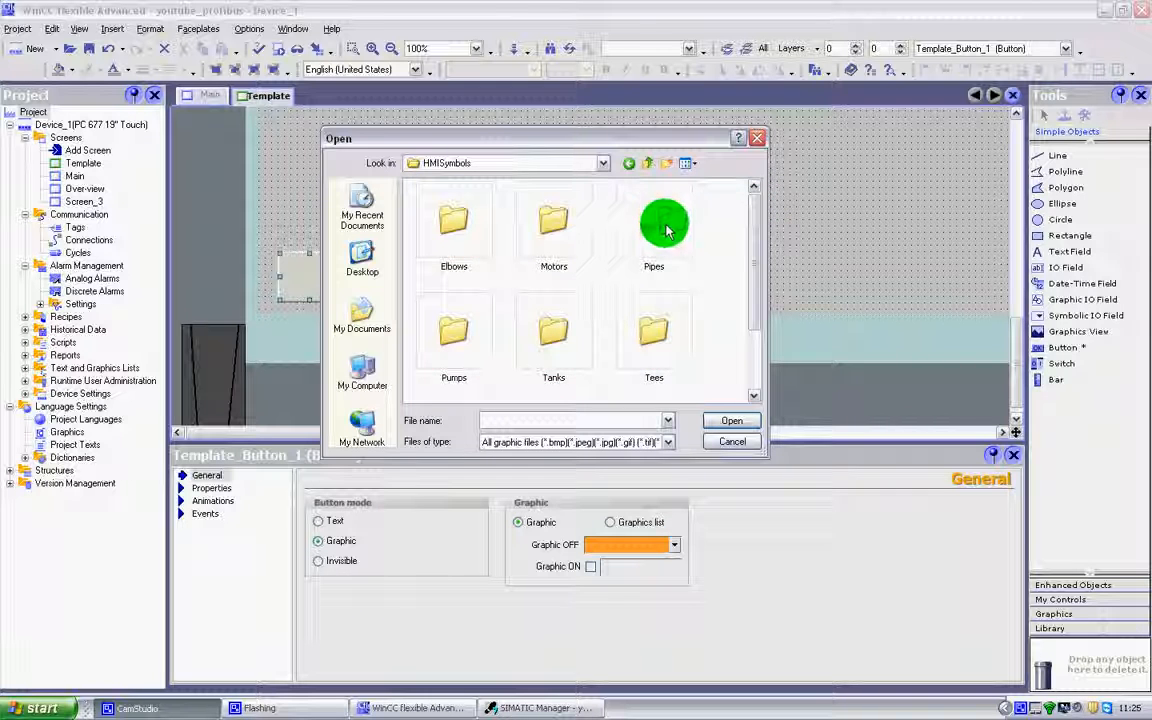
{"action": "double_click", "coordinate": [461, 222]}
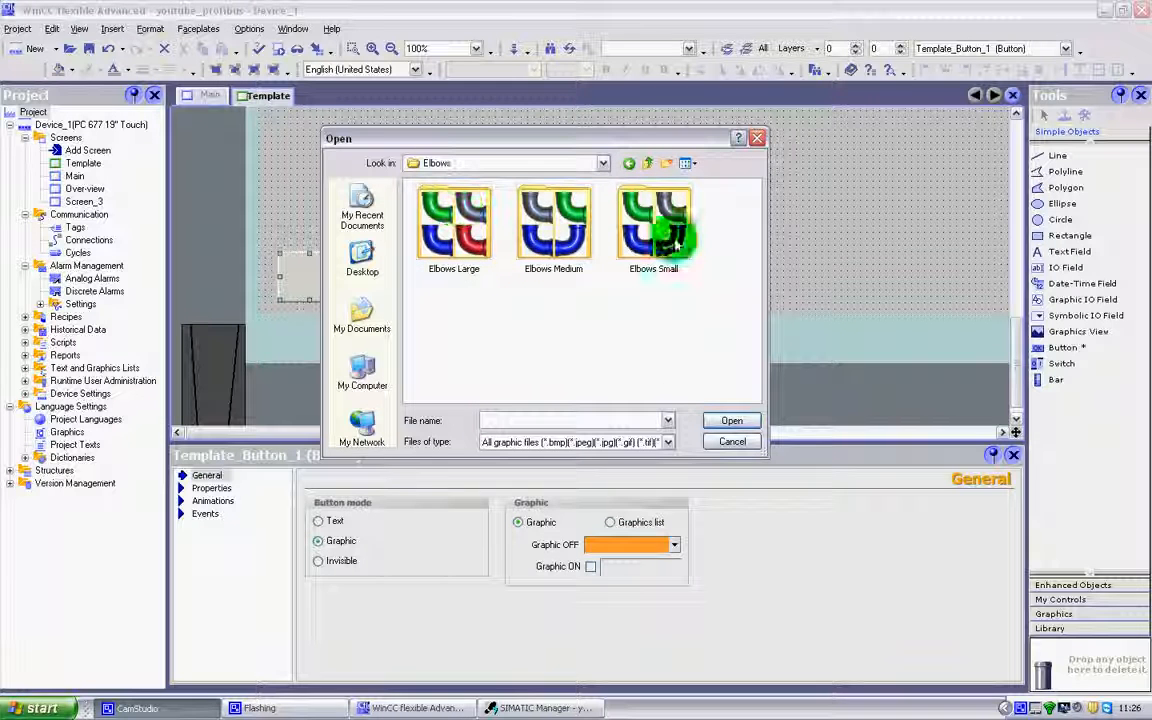
{"action": "left_click", "coordinate": [651, 163]}
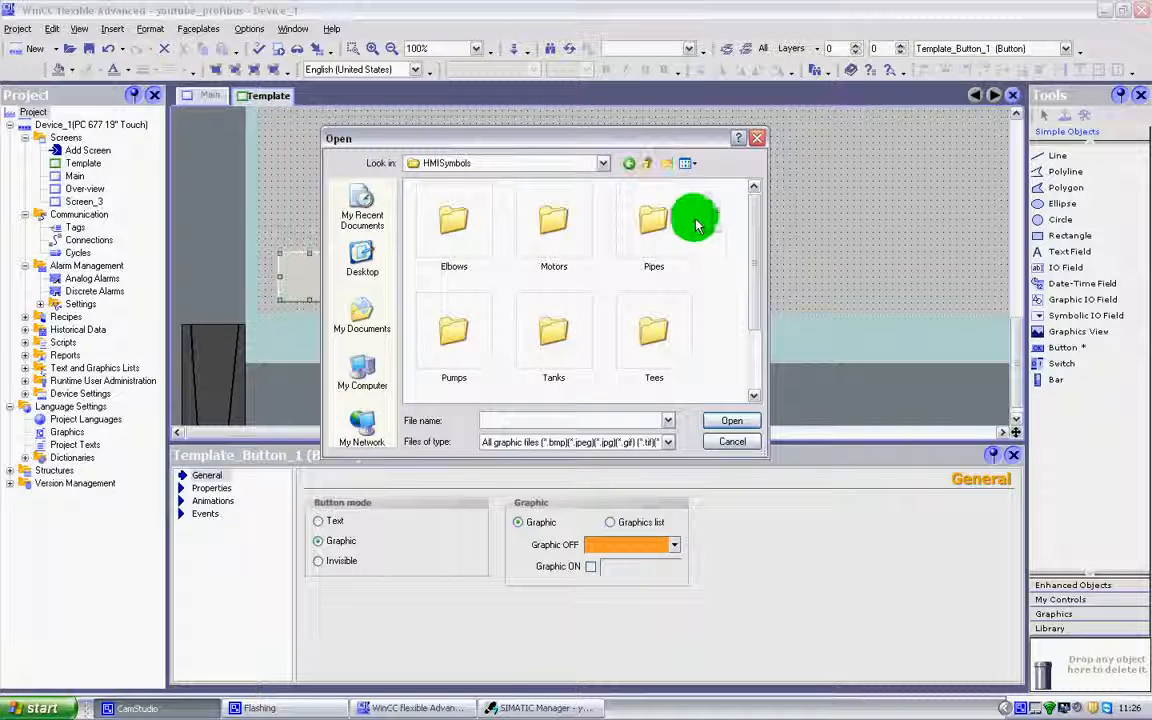
{"action": "left_click", "coordinate": [650, 170]}
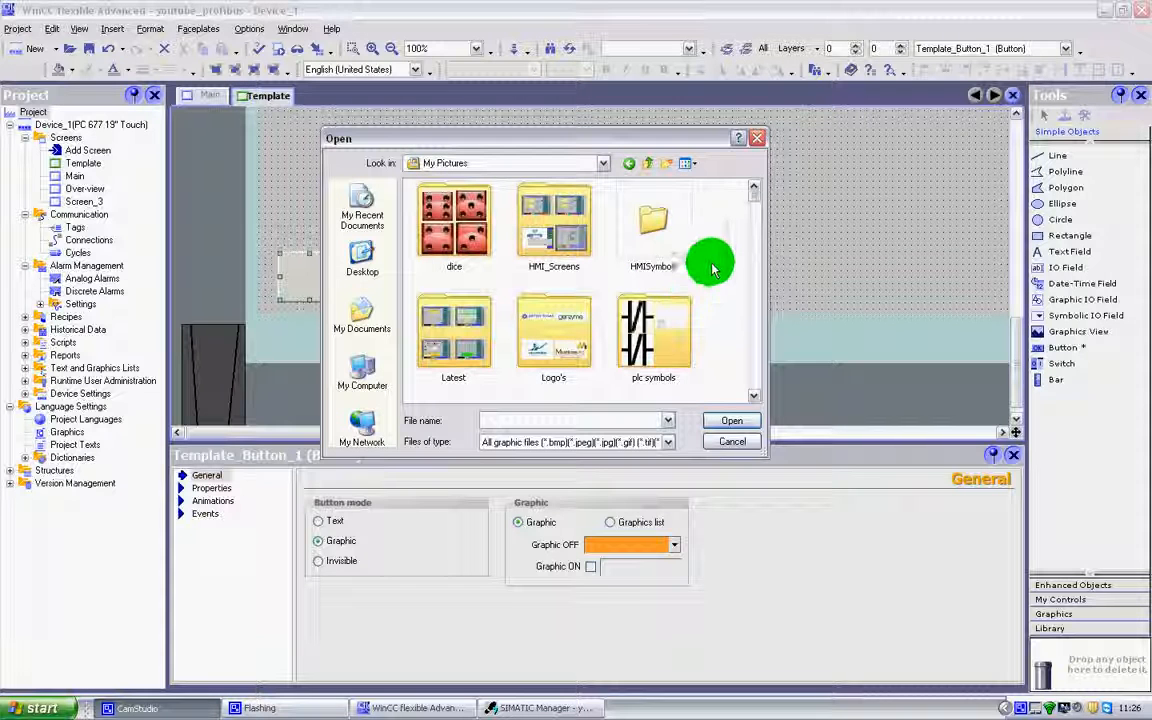
Import the picture "jux with gun" as the Start button's OFF graphic and deselect the button.
{"action": "left_click_drag", "start_coordinate": [755, 213], "coordinate": [738, 314]}
{"action": "left_click", "coordinate": [660, 265]}
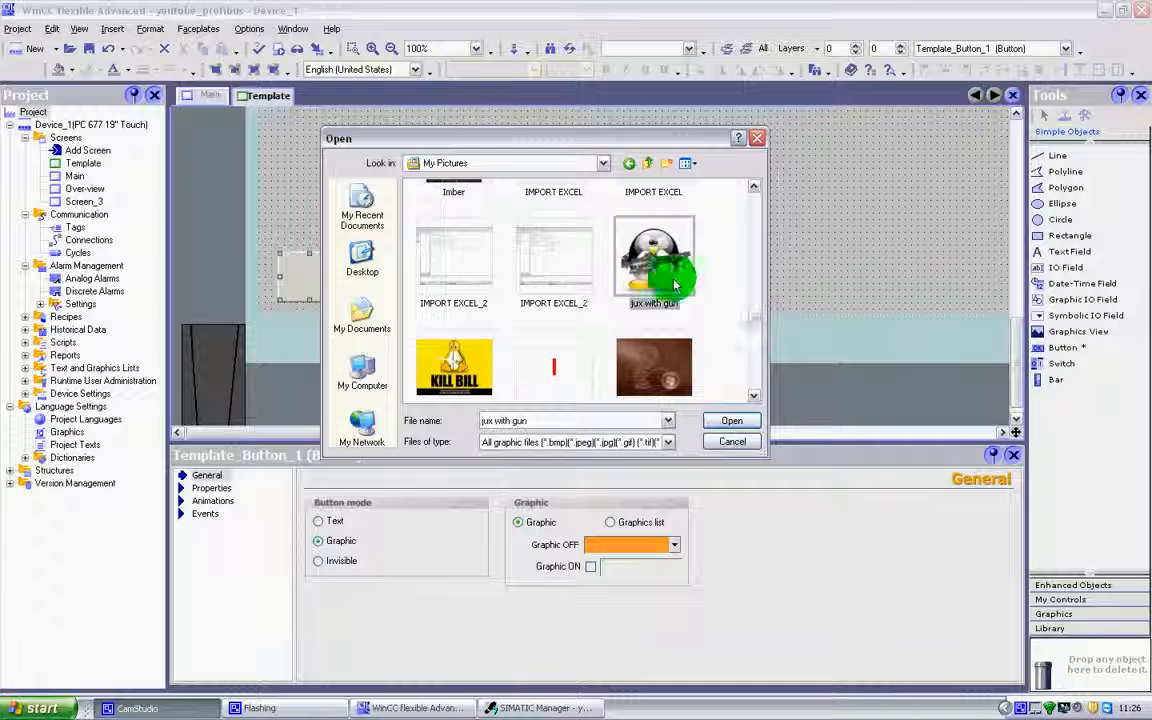
{"action": "left_click", "coordinate": [730, 419]}
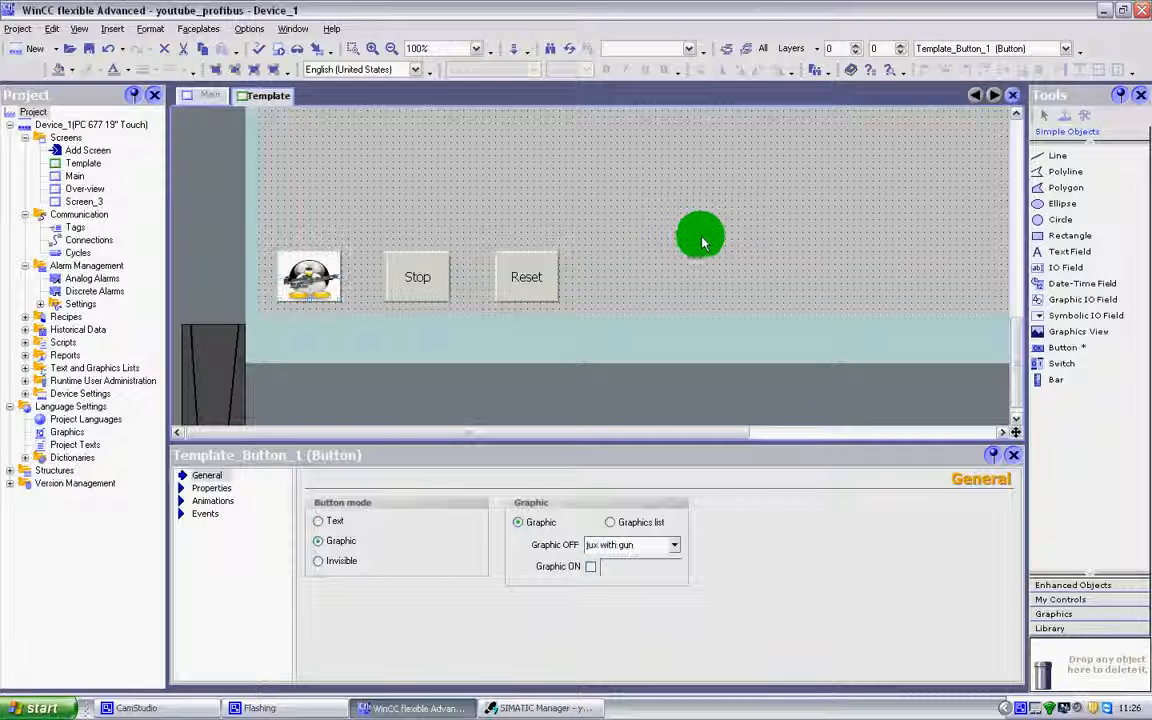
{"action": "left_click", "coordinate": [698, 238]}
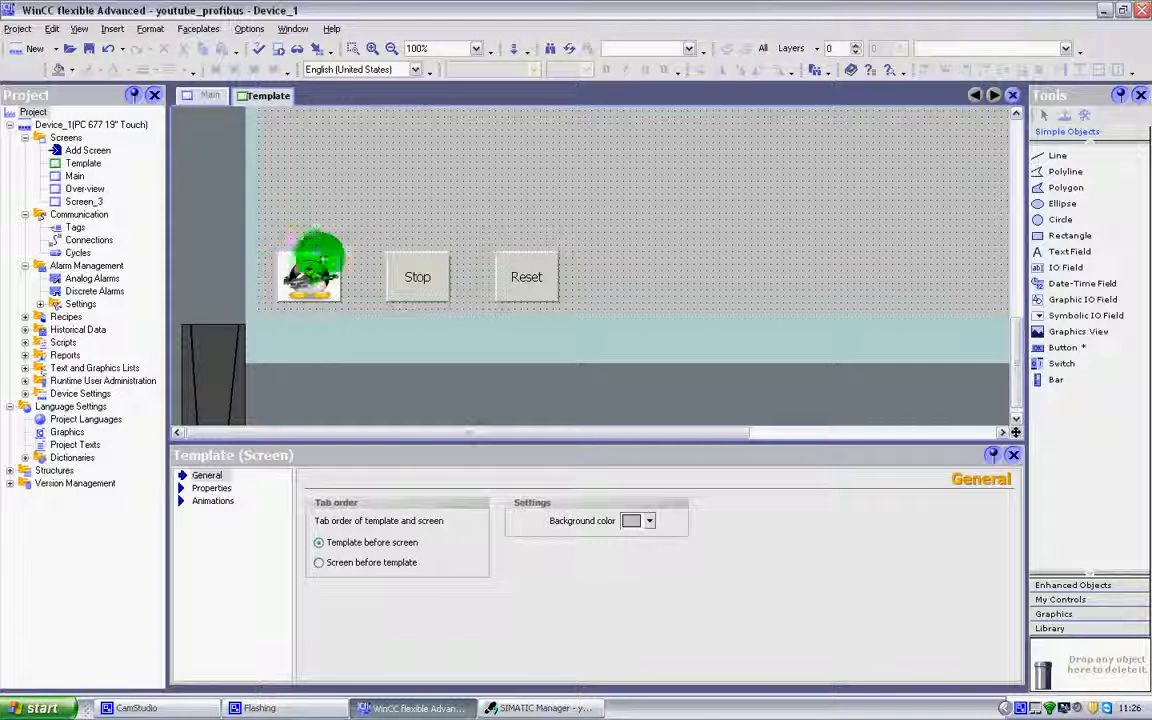
Enable the Start button's ON graphic and import the picture "transferdata" from My Pictures for it.
{"action": "scroll", "coordinate": [388, 224], "scroll_direction": "up", "scroll_amount": 2}
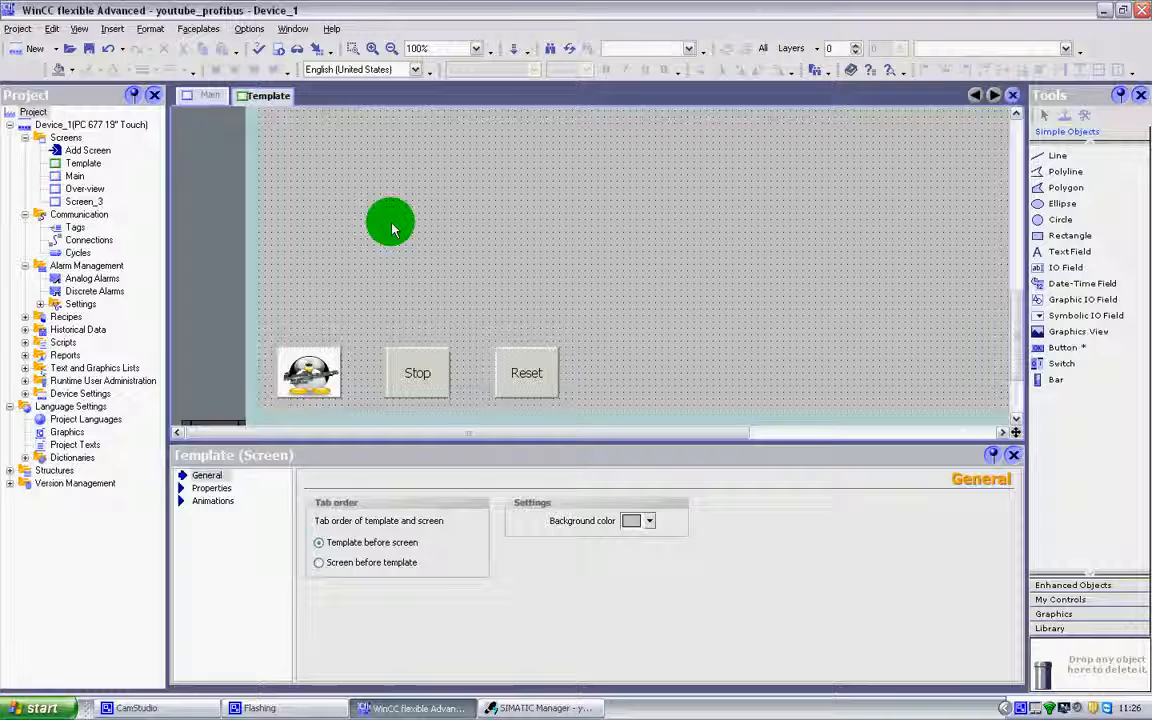
{"action": "left_click", "coordinate": [285, 370]}
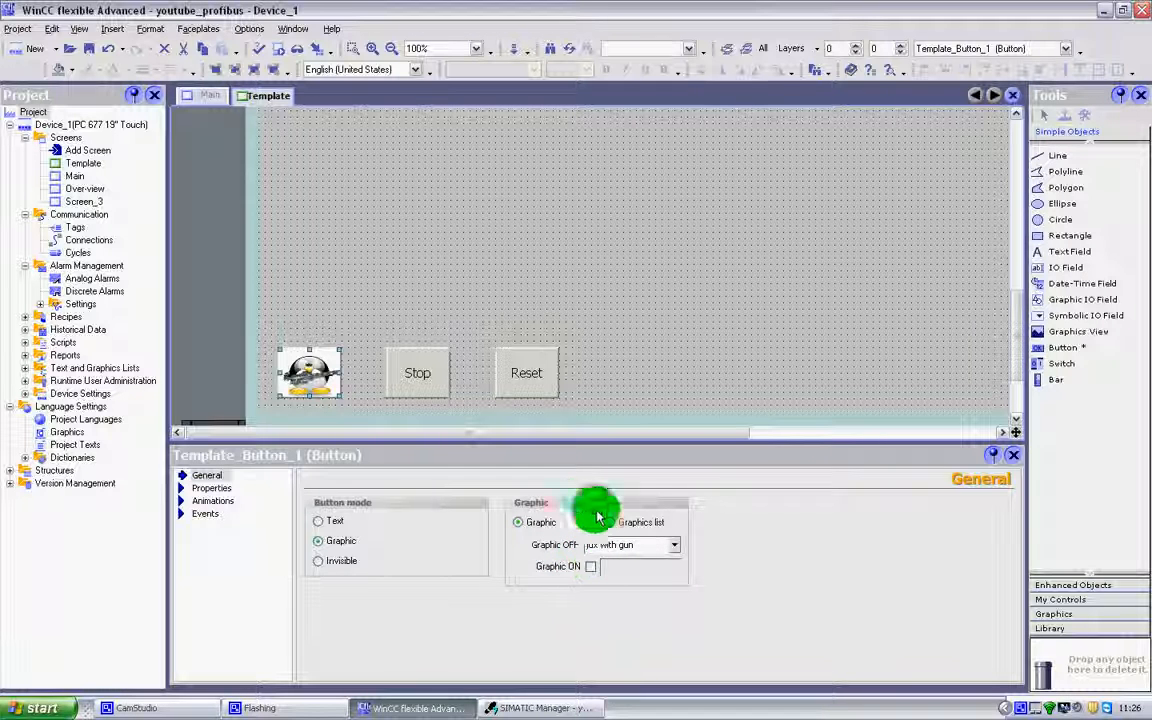
{"action": "left_click", "coordinate": [591, 567]}
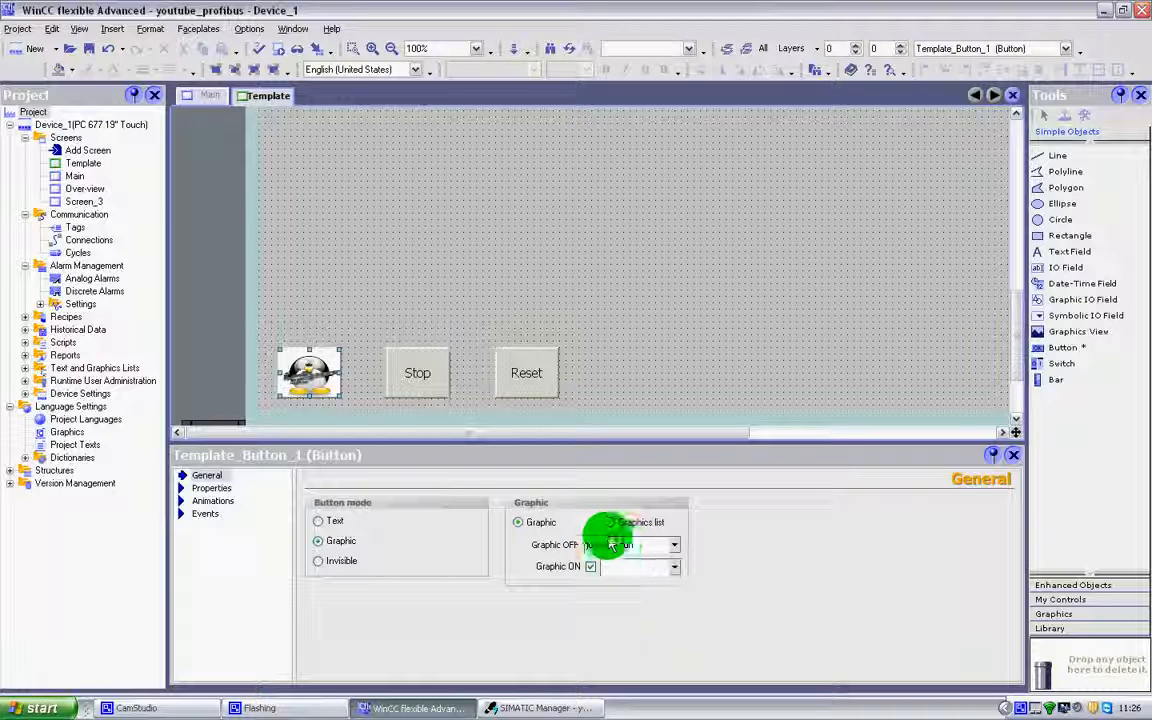
{"action": "left_click", "coordinate": [676, 568]}
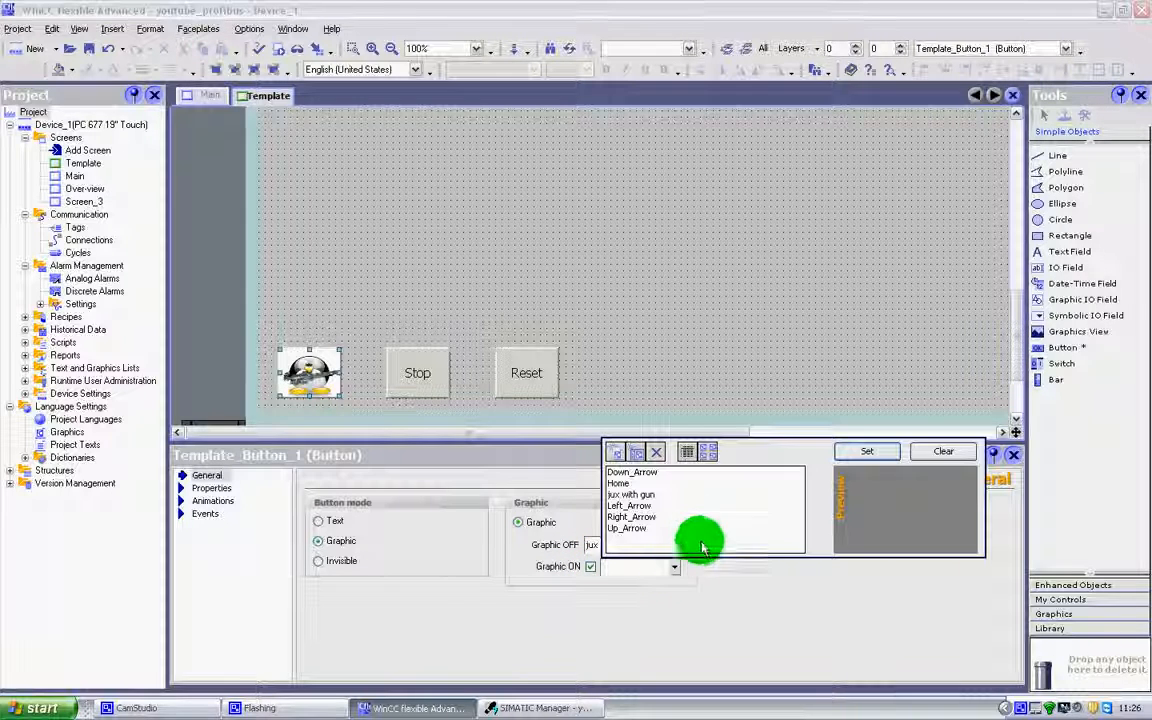
{"action": "left_click", "coordinate": [621, 458]}
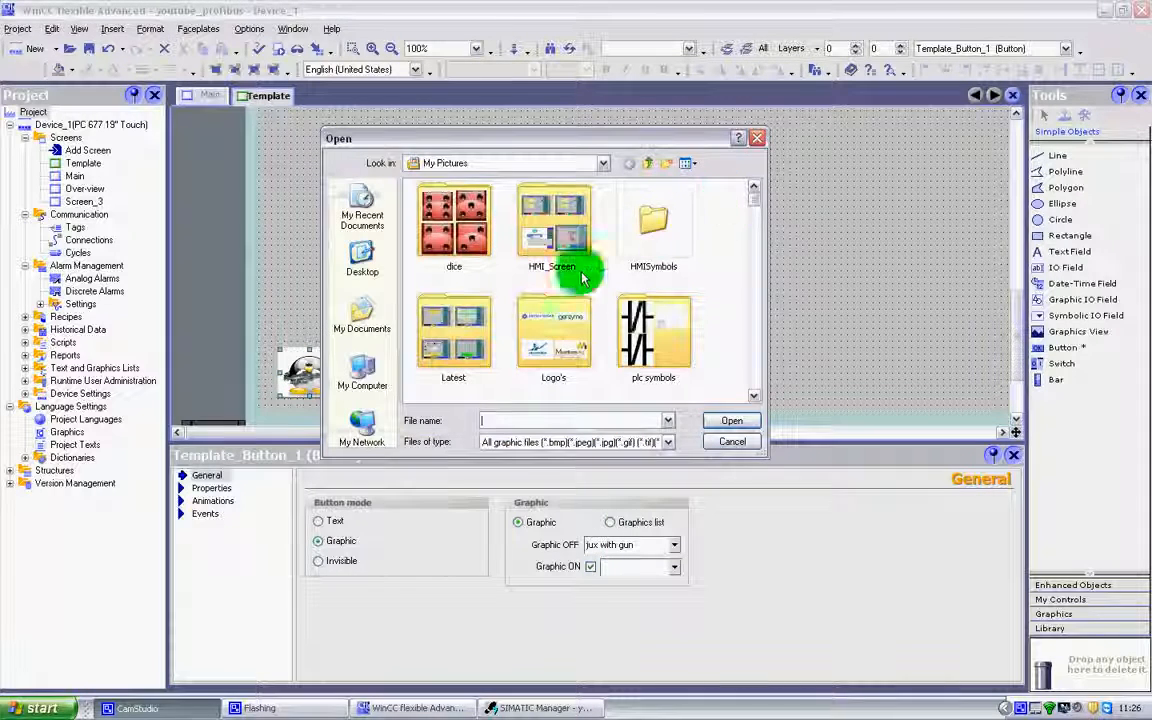
{"action": "left_click_drag", "start_coordinate": [753, 200], "coordinate": [738, 391]}
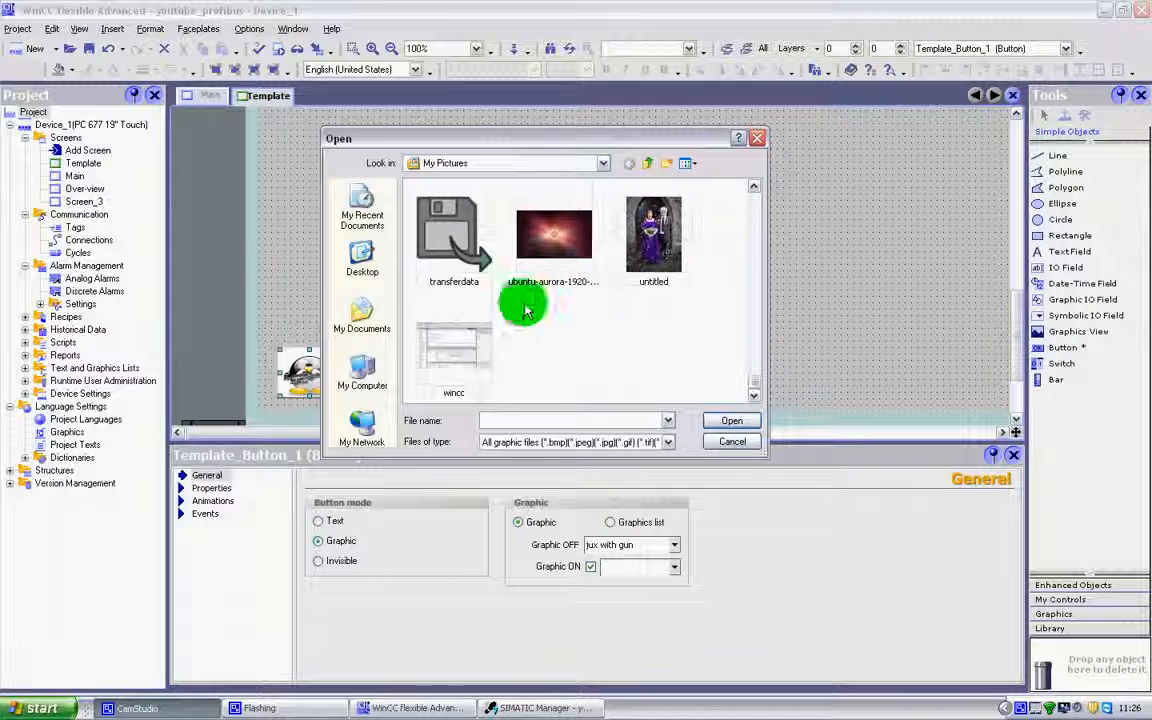
{"action": "left_click", "coordinate": [463, 257]}
{"action": "left_click", "coordinate": [732, 420]}
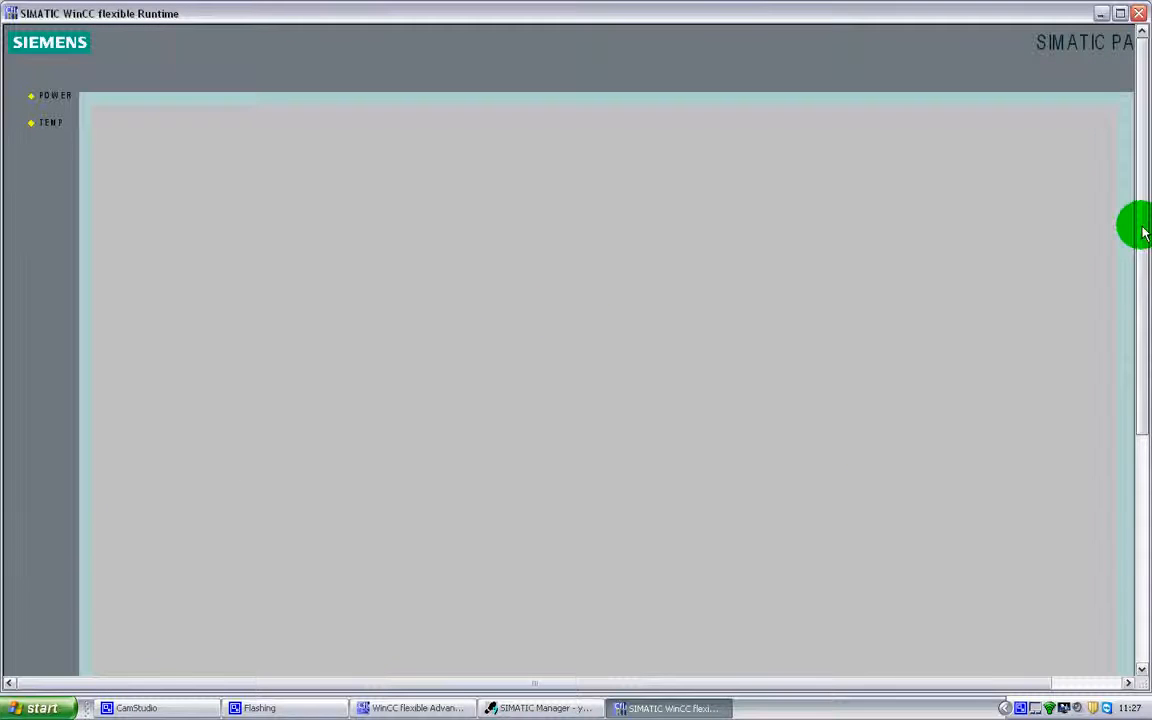
Operate the Start, Stop and Reset buttons in Runtime to check the Start button's OFF and ON graphics, and close Runtime.
{"action": "left_click_drag", "start_coordinate": [1143, 232], "coordinate": [1139, 504]}
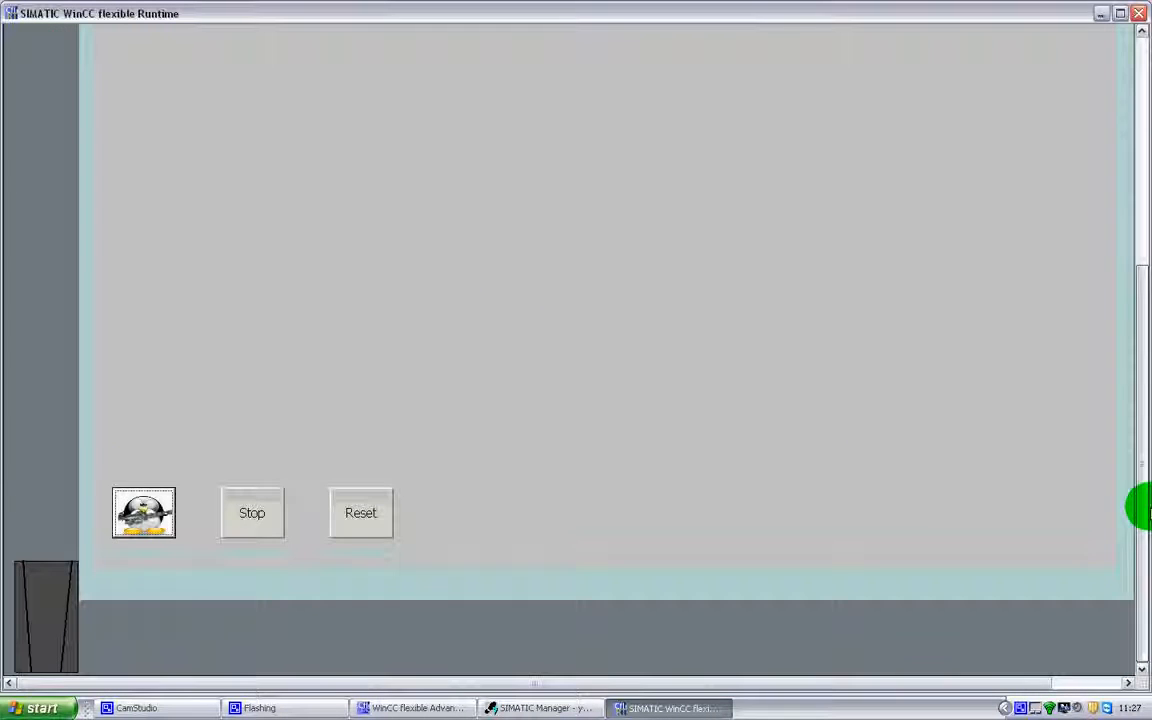
{"action": "left_click", "coordinate": [158, 515]}
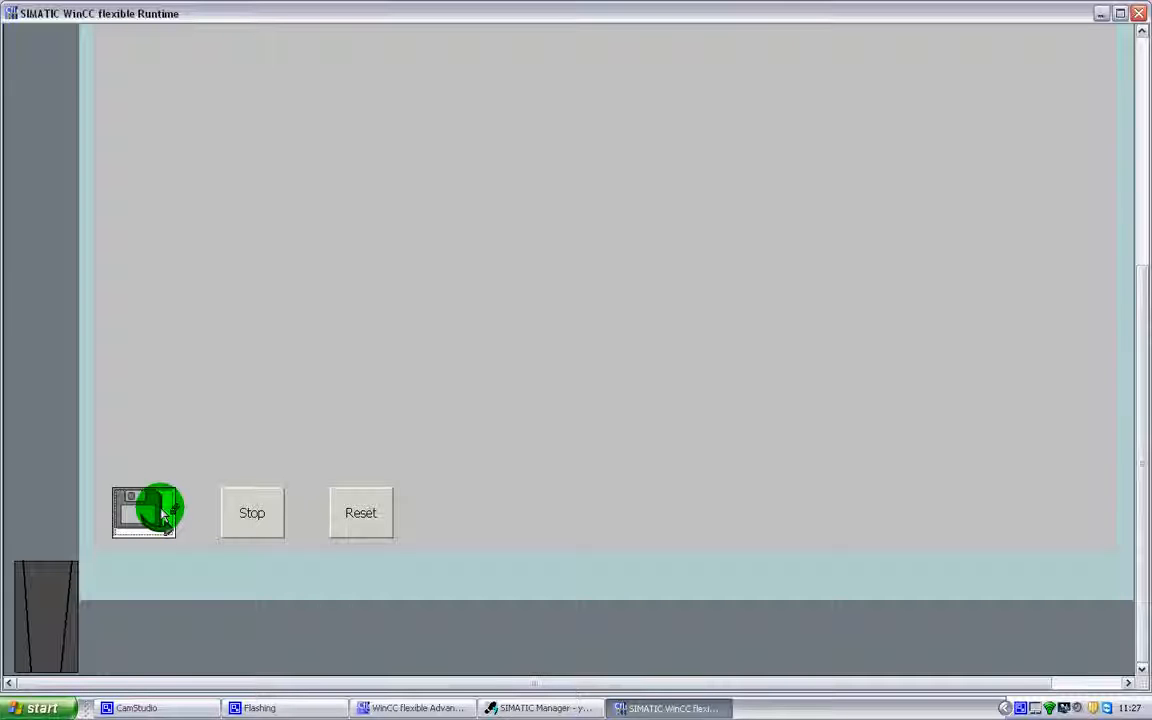
{"action": "left_click", "coordinate": [264, 528]}
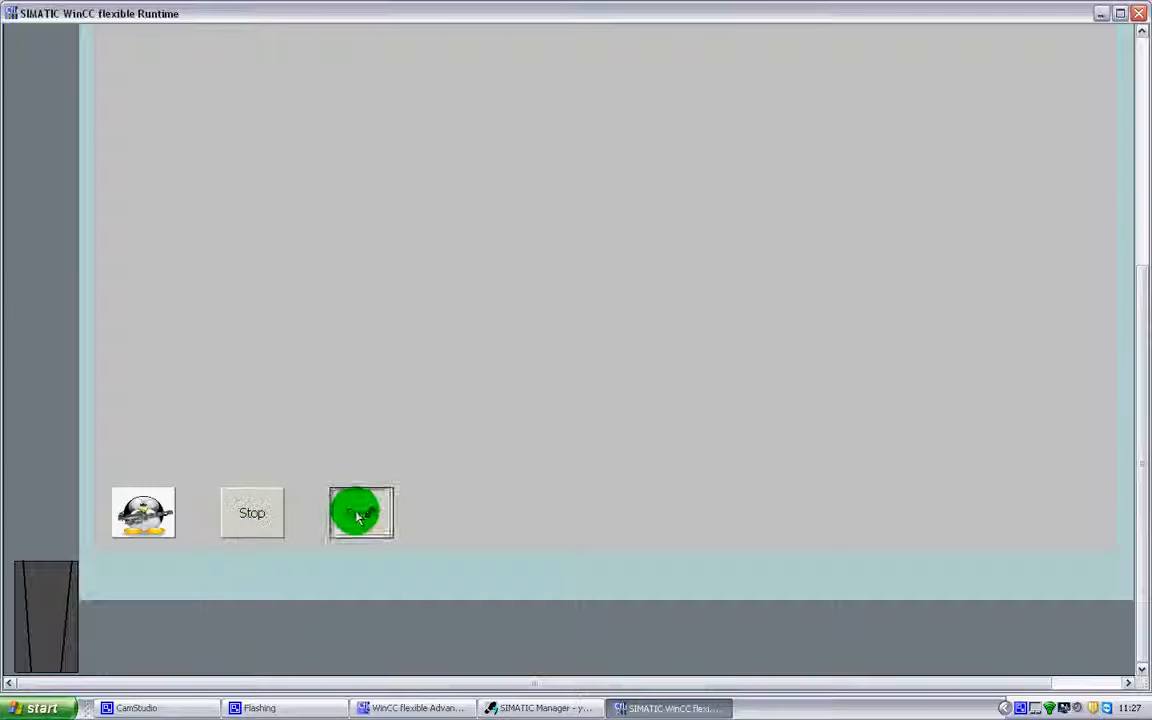
{"action": "left_click", "coordinate": [160, 513]}
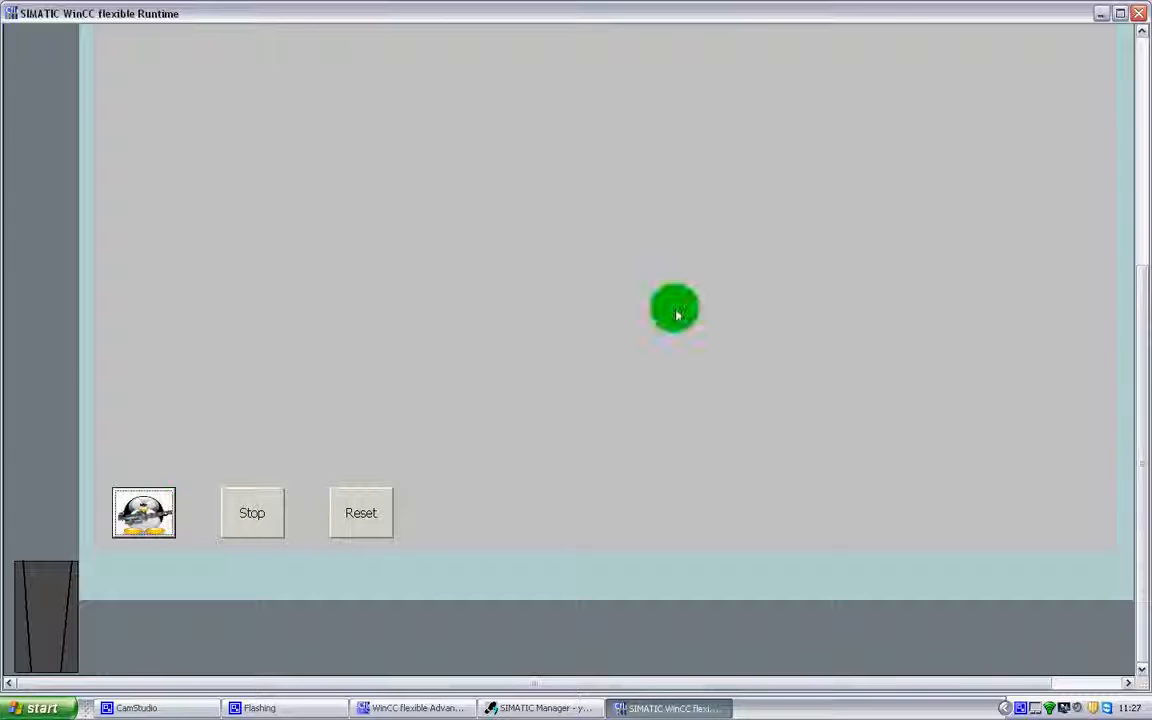
{"action": "left_click_drag", "start_coordinate": [1142, 278], "coordinate": [1143, 190]}
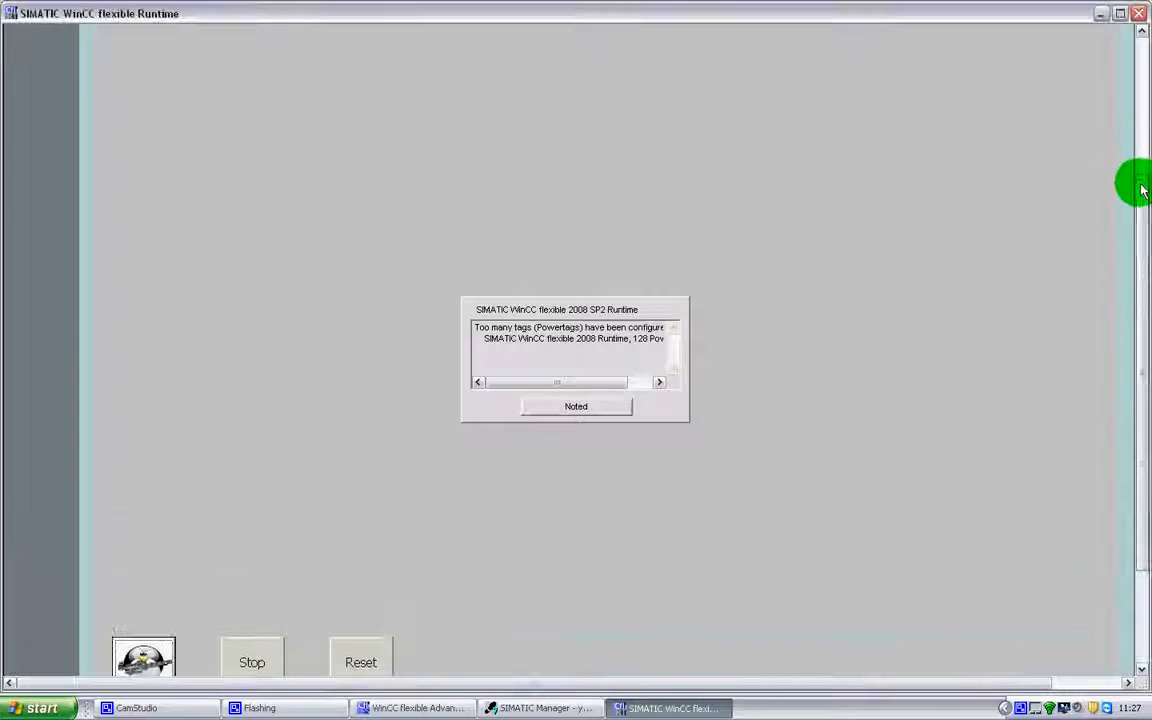
{"action": "left_click", "coordinate": [570, 404]}
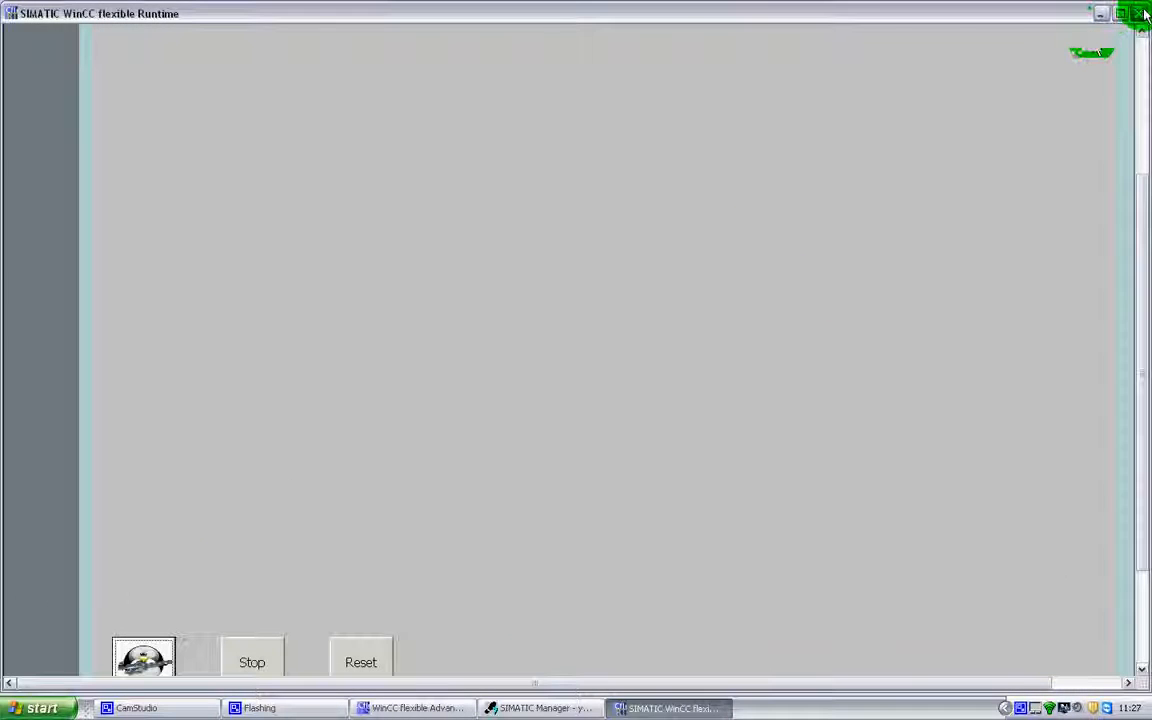
{"action": "left_click", "coordinate": [1145, 14]}
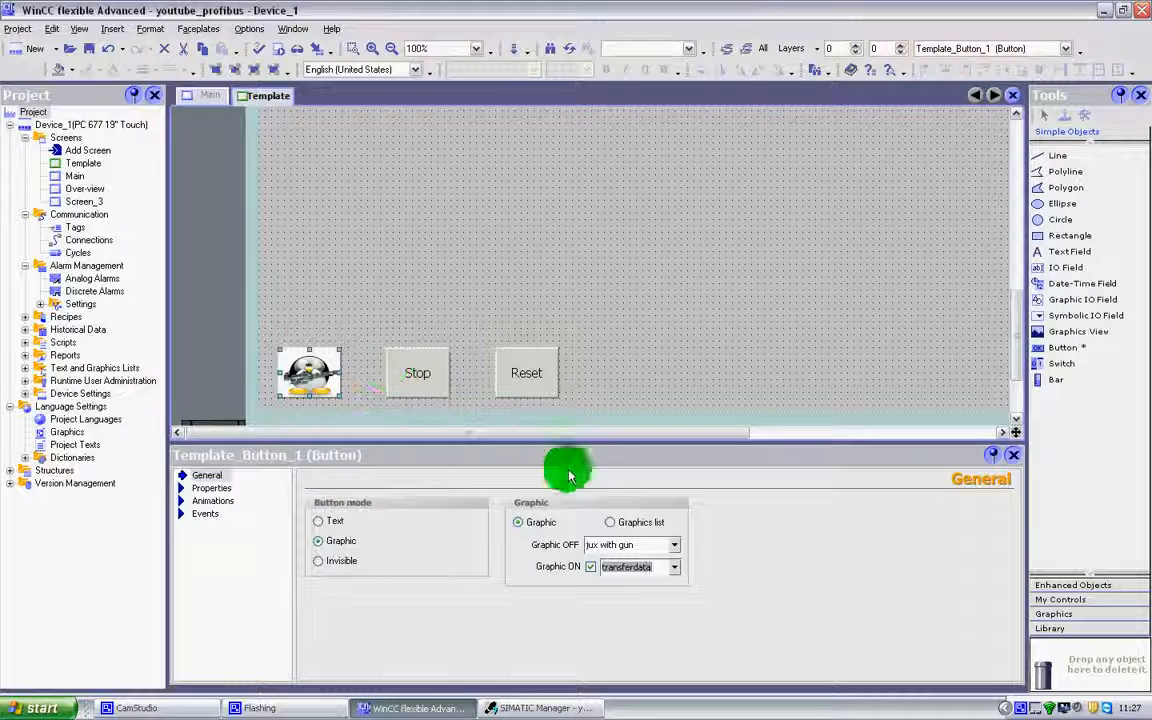
Disable the Start button's ON graphic and check the button in Runtime with only its OFF graphic.
{"action": "left_click", "coordinate": [592, 567]}
{"action": "left_click", "coordinate": [593, 567]}
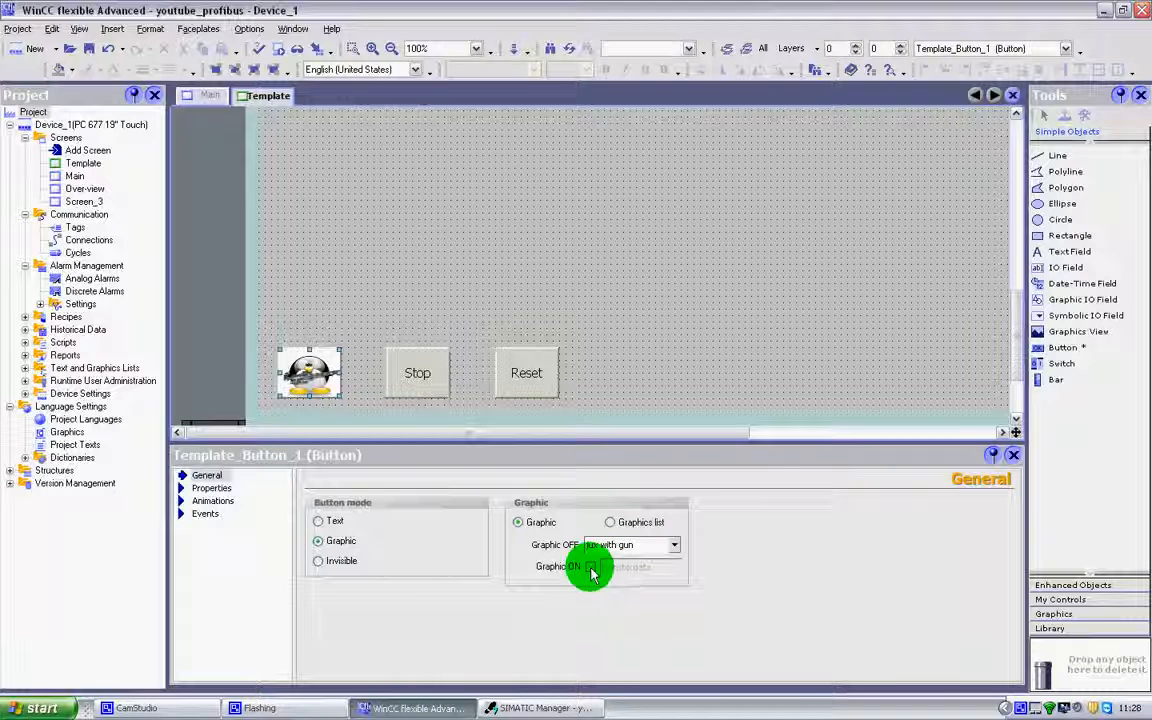
{"action": "left_click", "coordinate": [290, 50]}
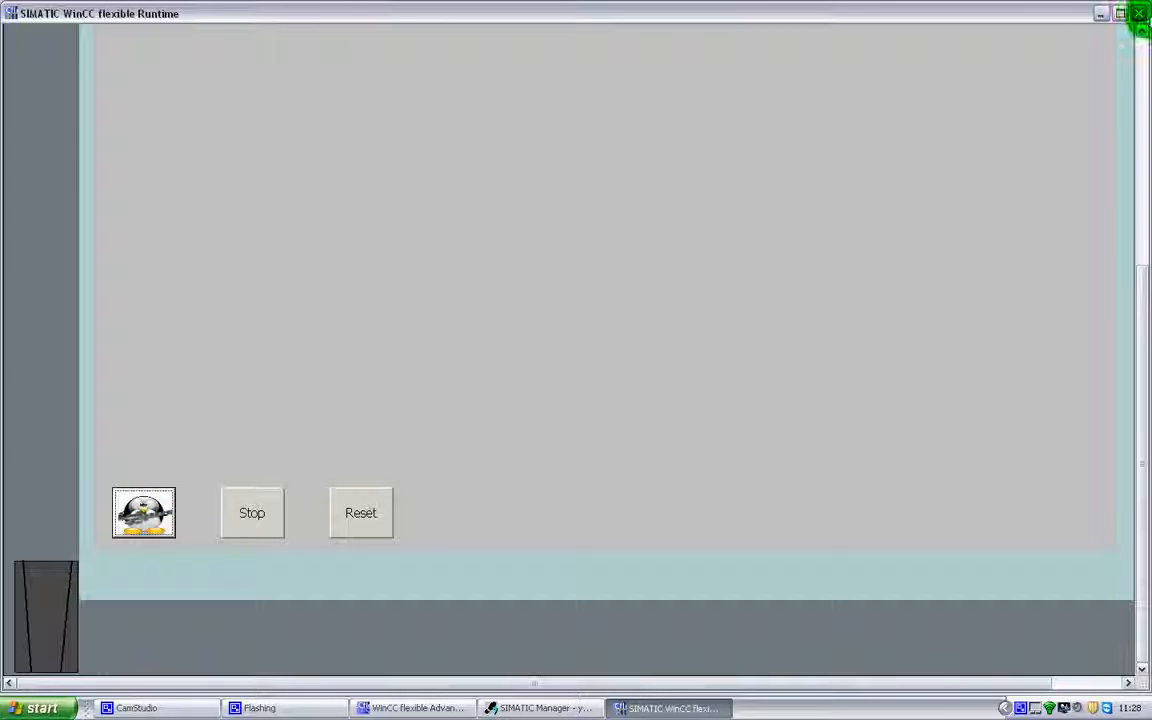
{"action": "left_click", "coordinate": [1139, 14]}
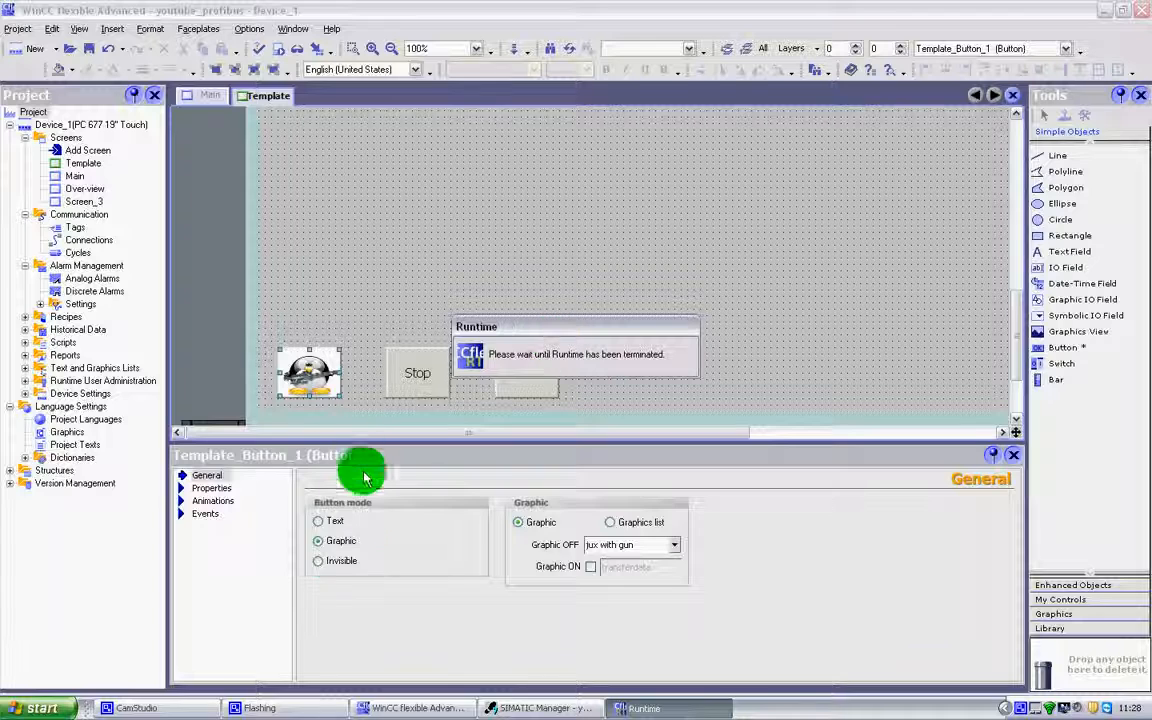
Set the Start button's mode to Invisible and draw a Graphics View in the empty area above the Reset button.
{"action": "left_click", "coordinate": [322, 560]}
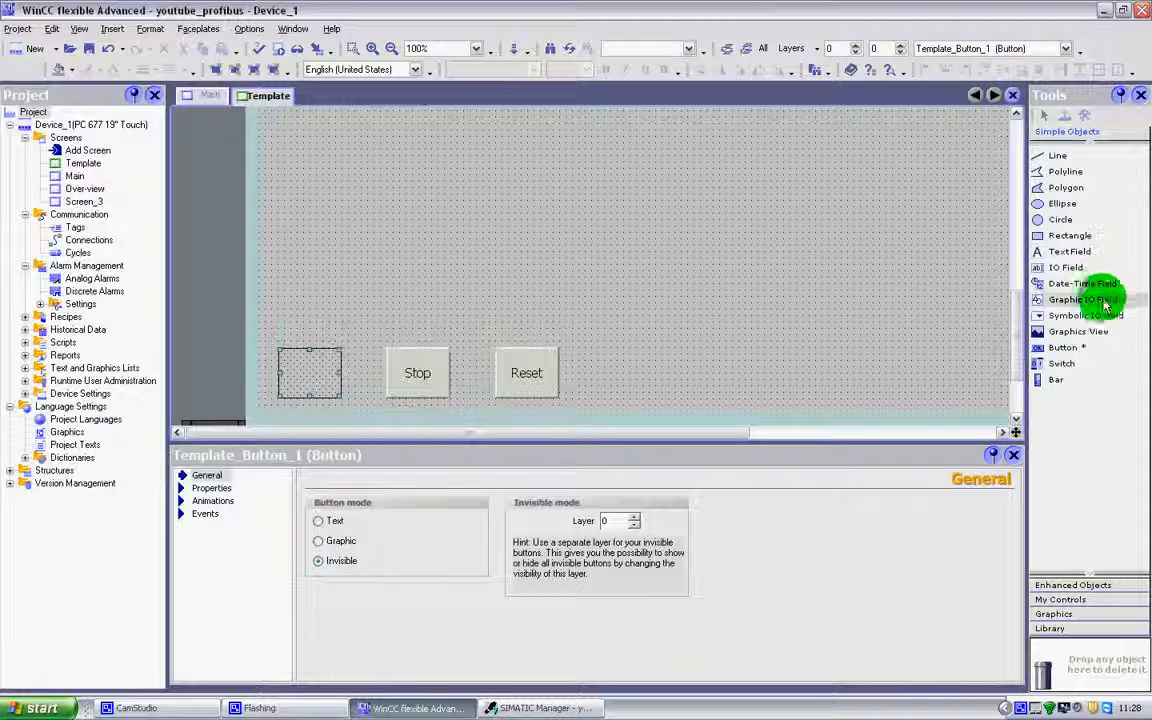
{"action": "left_click", "coordinate": [1098, 331]}
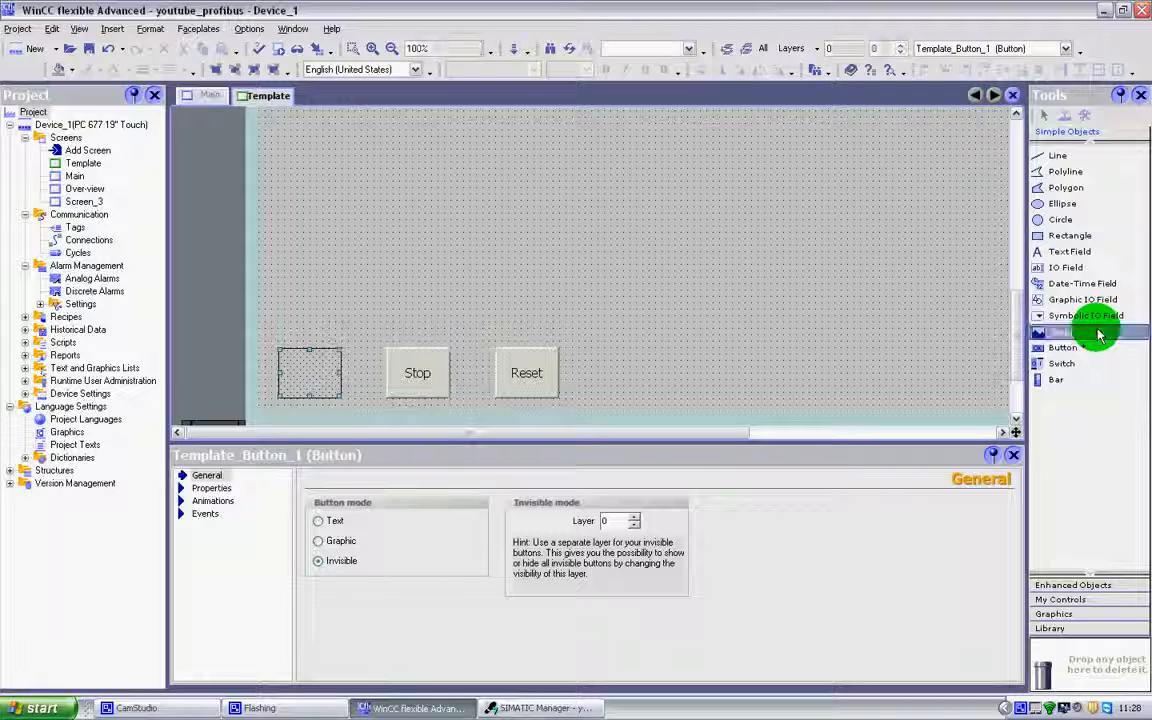
{"action": "left_click_drag", "start_coordinate": [538, 178], "coordinate": [647, 242]}
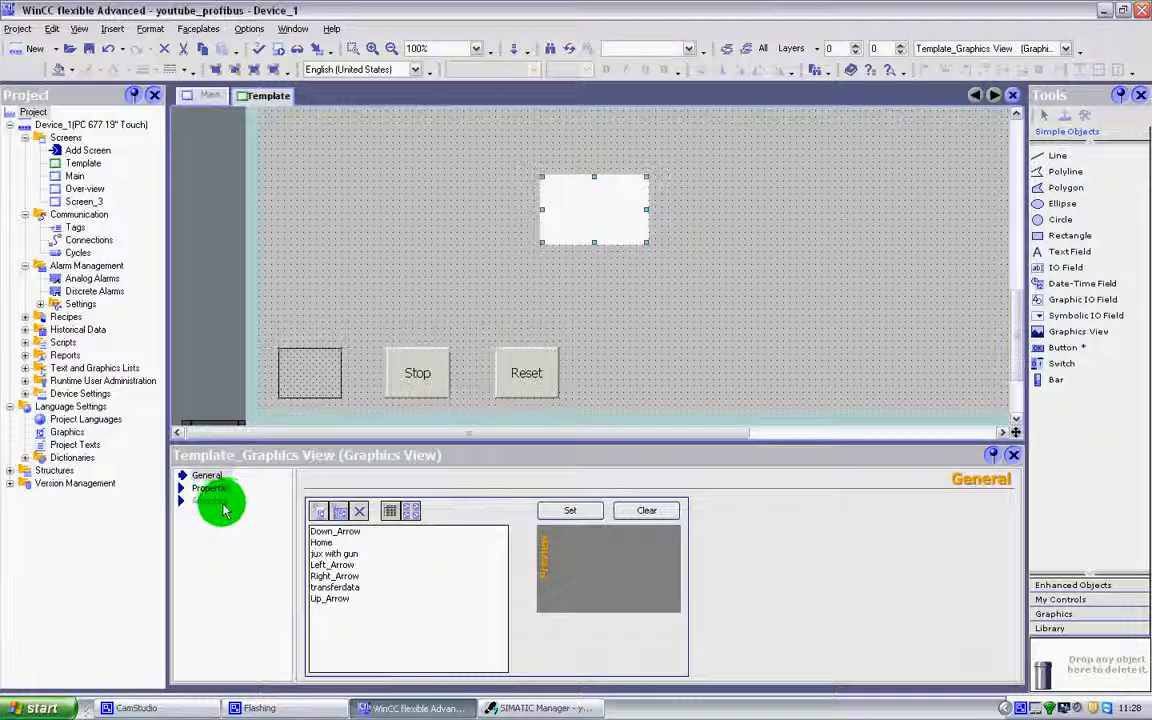
{"action": "left_click", "coordinate": [219, 501]}
{"action": "left_click", "coordinate": [218, 476]}
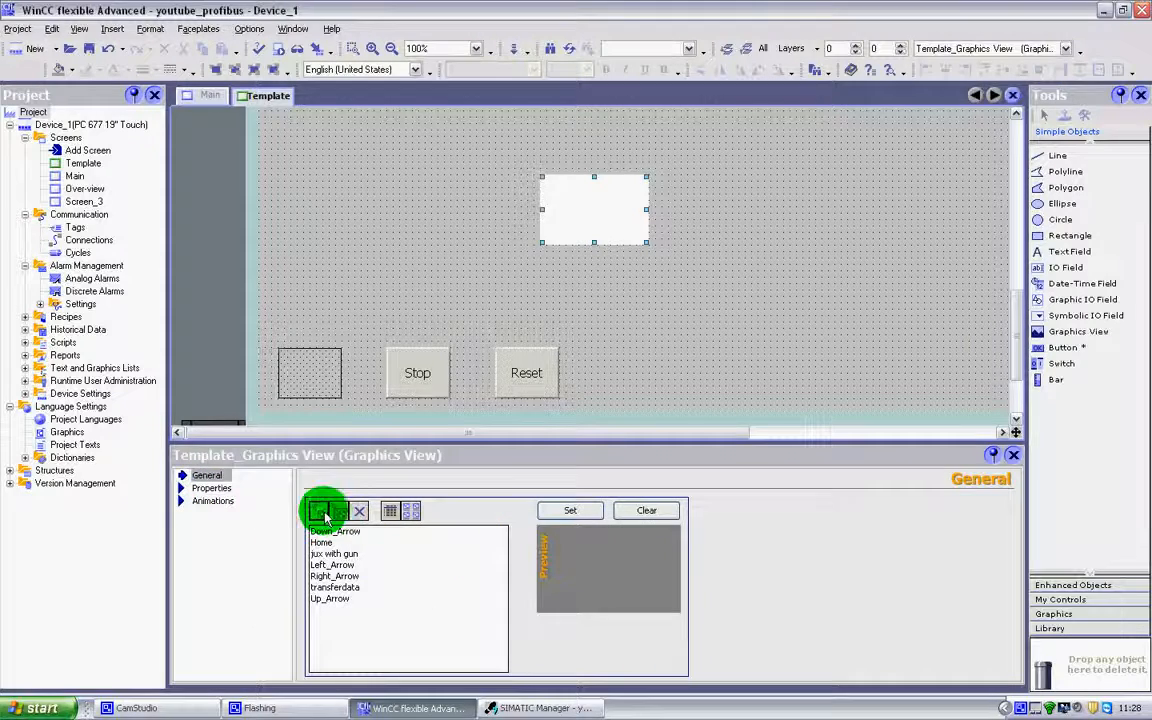
Import the picture "HEART" from My Pictures as the content of the new Graphics View.
{"action": "left_click", "coordinate": [320, 511]}
{"action": "left_click", "coordinate": [755, 222]}
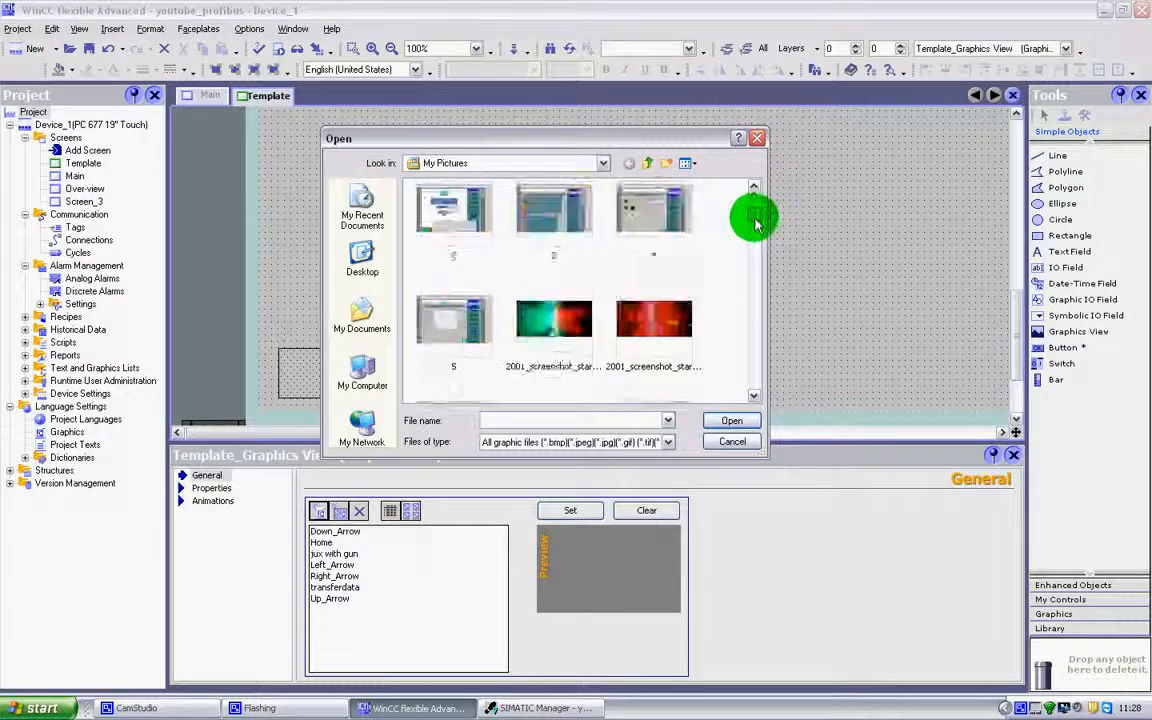
{"action": "left_click_drag", "start_coordinate": [755, 222], "coordinate": [743, 298]}
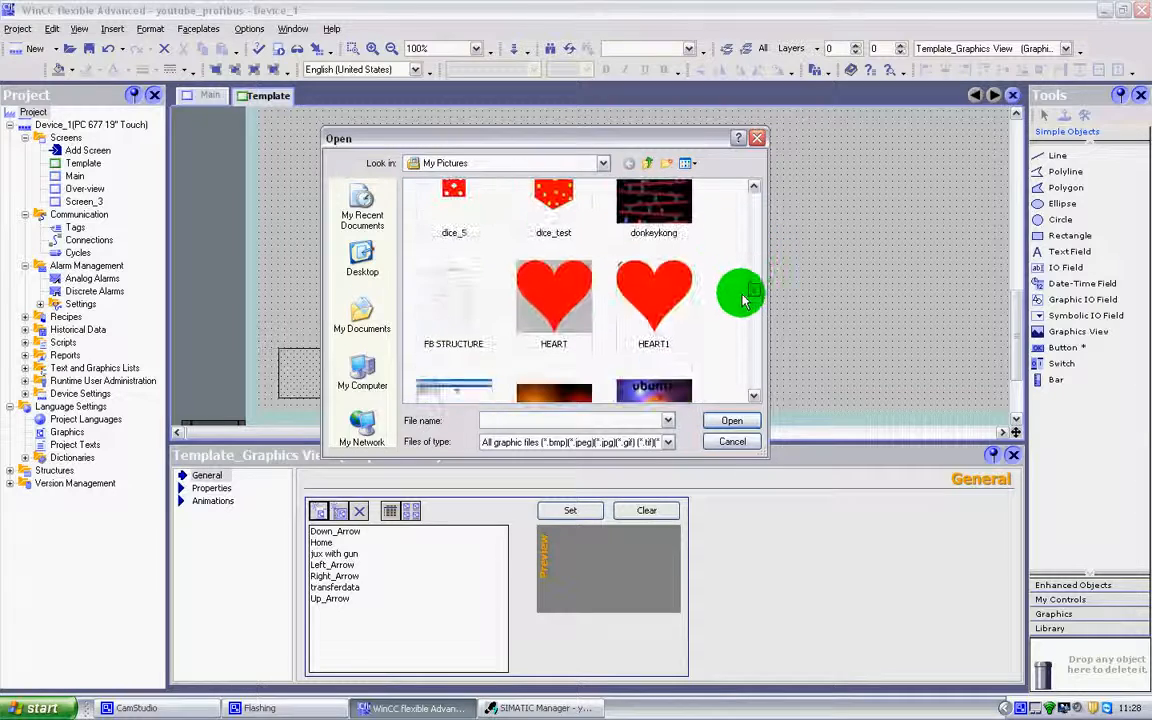
{"action": "left_click", "coordinate": [585, 305]}
{"action": "left_click", "coordinate": [757, 424]}
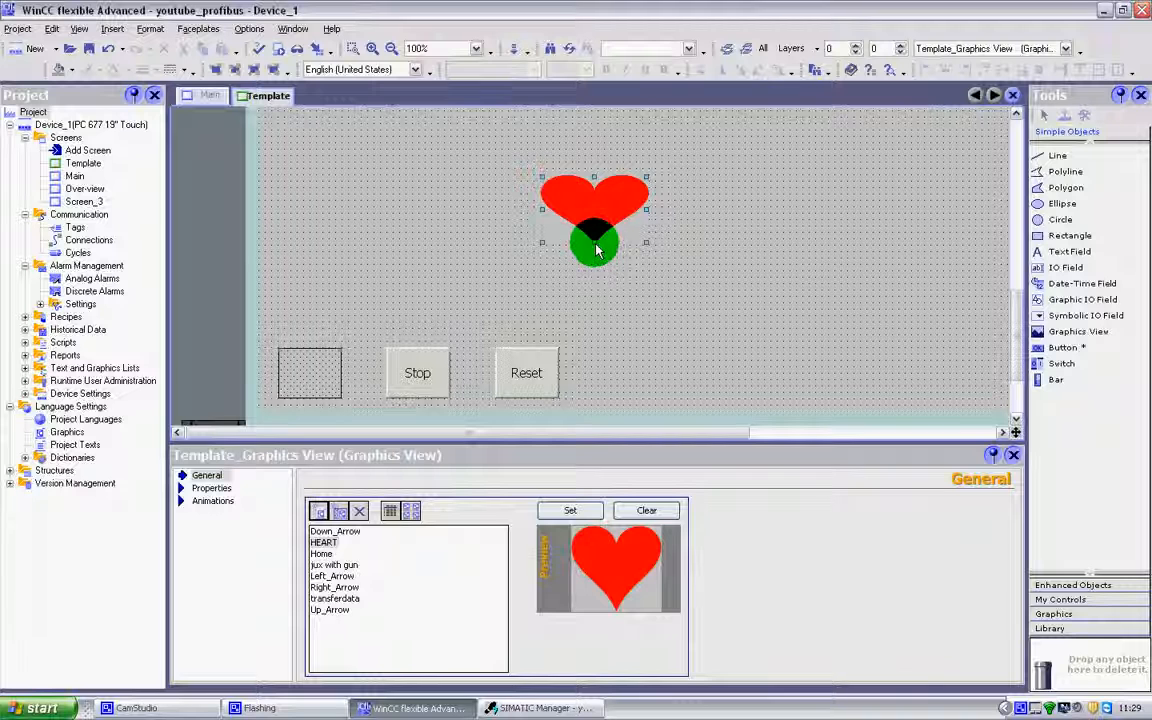
Shrink the heart graphic to less than the Start button's size and move it directly above that button.
{"action": "mouse_move", "coordinate": [596, 250]}
{"action": "left_mouse_down"}
{"action": "mouse_move", "coordinate": [607, 252]}
{"action": "mouse_move", "coordinate": [598, 268]}
{"action": "left_mouse_up"}
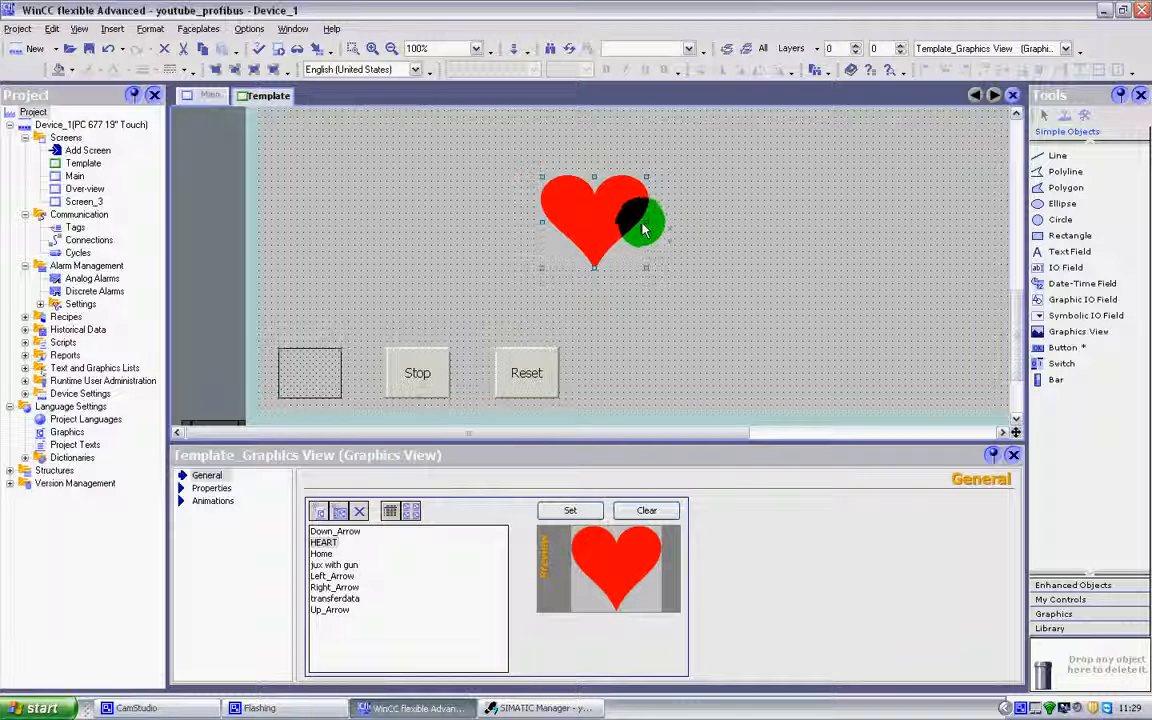
{"action": "left_click_drag", "start_coordinate": [643, 229], "coordinate": [452, 222]}
{"action": "left_click", "coordinate": [590, 202]}
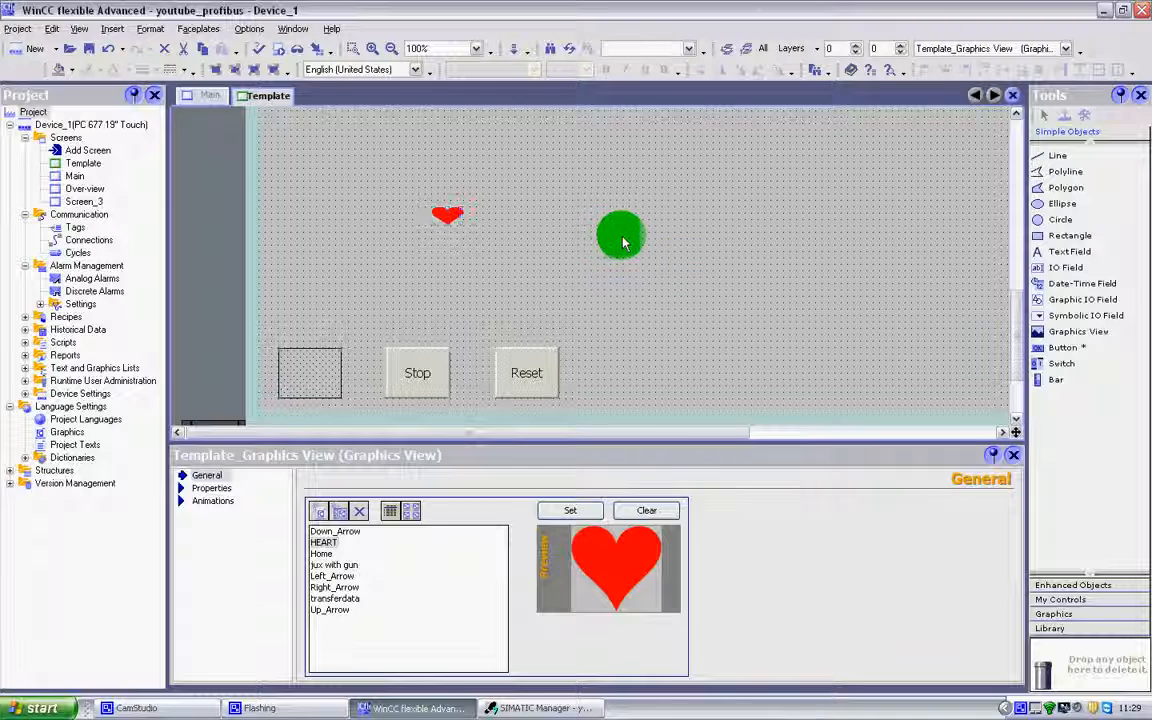
{"action": "left_click", "coordinate": [540, 216]}
{"action": "left_click", "coordinate": [447, 222]}
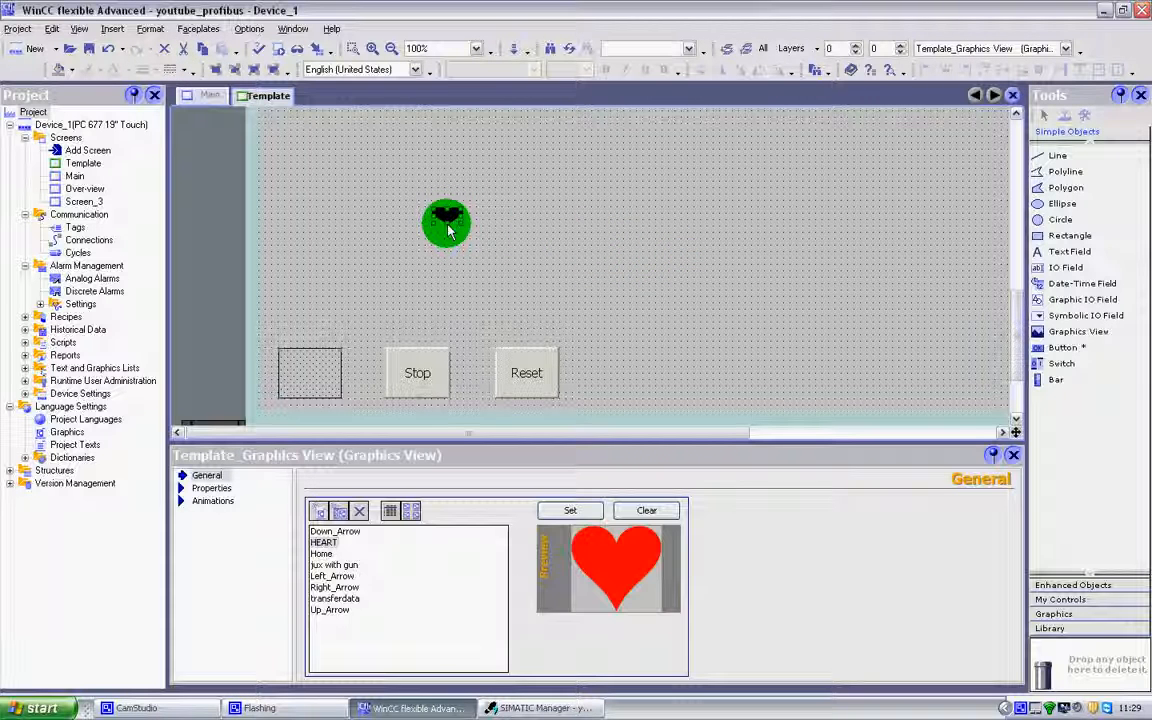
{"action": "left_click_drag", "start_coordinate": [447, 229], "coordinate": [315, 259]}
{"action": "left_click", "coordinate": [640, 243]}
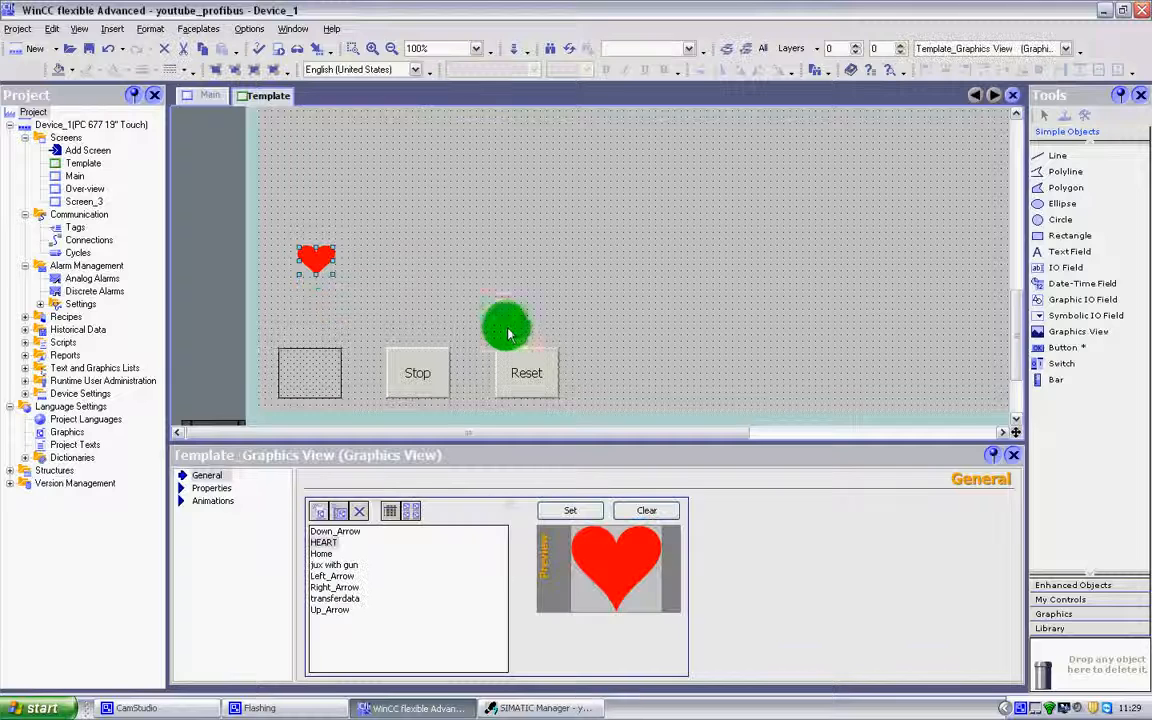
Place the invisible Start button over the heart graphic so that the heart sits centred within it.
{"action": "left_click_drag", "start_coordinate": [515, 298], "coordinate": [322, 270]}
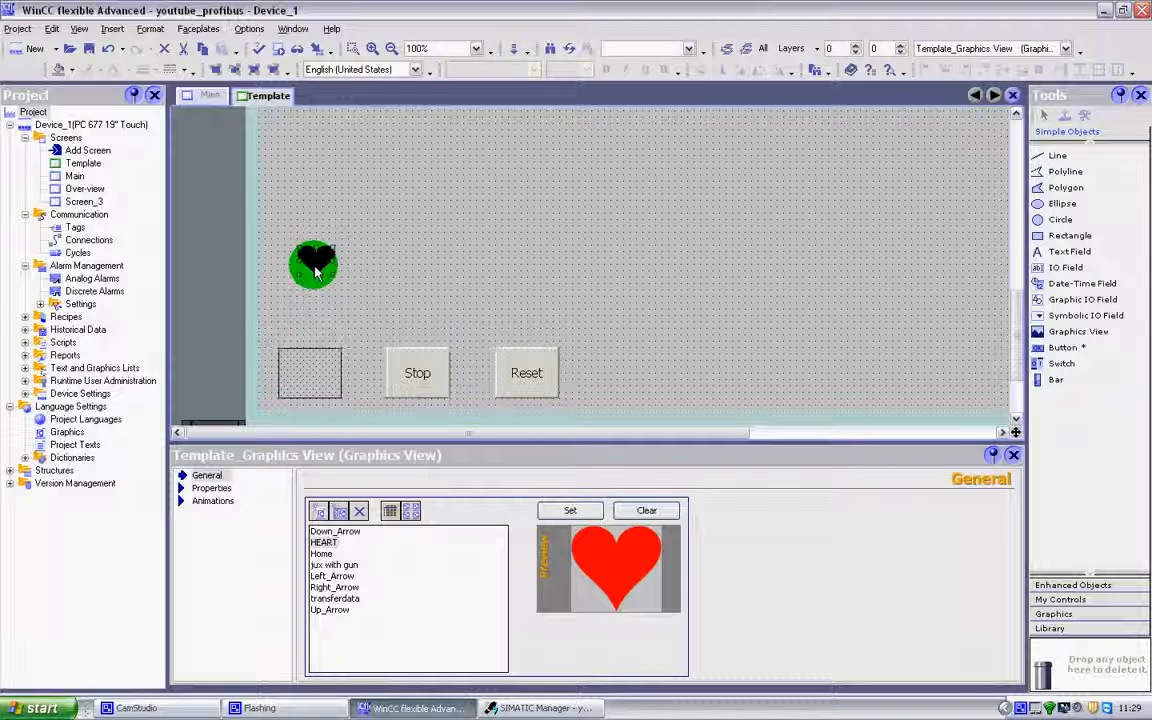
{"action": "mouse_move", "coordinate": [315, 270]}
{"action": "left_mouse_down"}
{"action": "mouse_move", "coordinate": [318, 376]}
{"action": "mouse_move", "coordinate": [327, 266]}
{"action": "left_mouse_up"}
{"action": "left_click", "coordinate": [538, 253]}
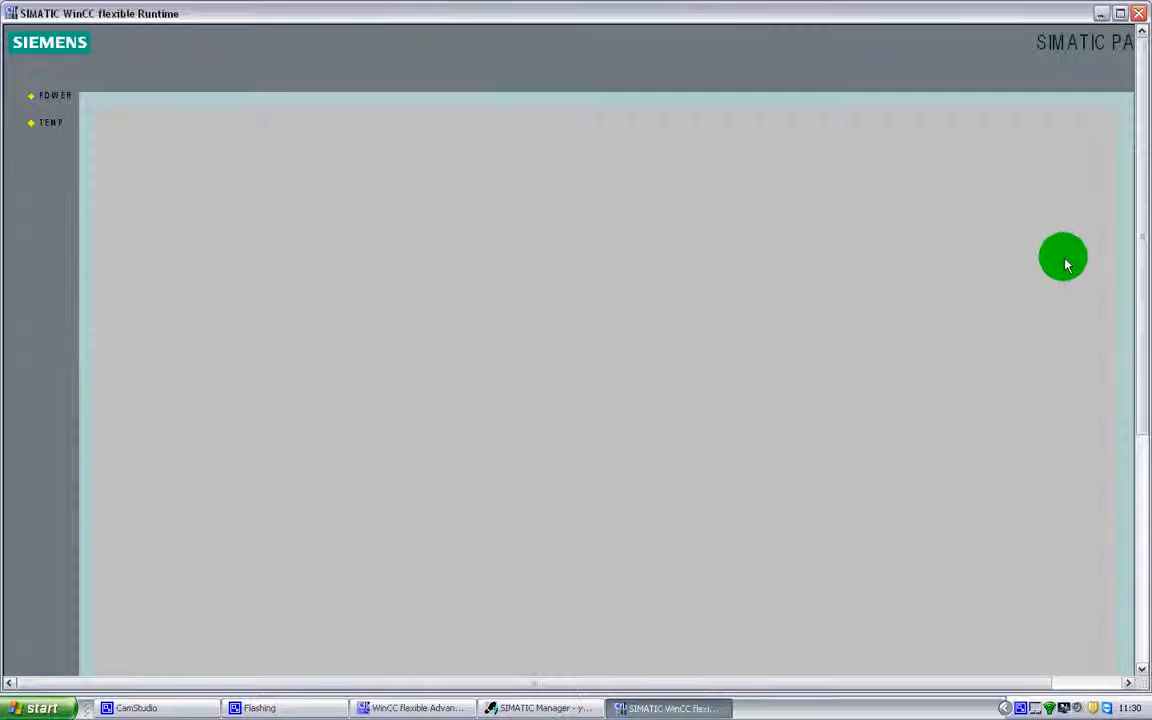
Test the Stop button and the invisible Start button over the heart in Runtime, and close Runtime.
{"action": "left_click_drag", "start_coordinate": [1147, 260], "coordinate": [77, 473]}
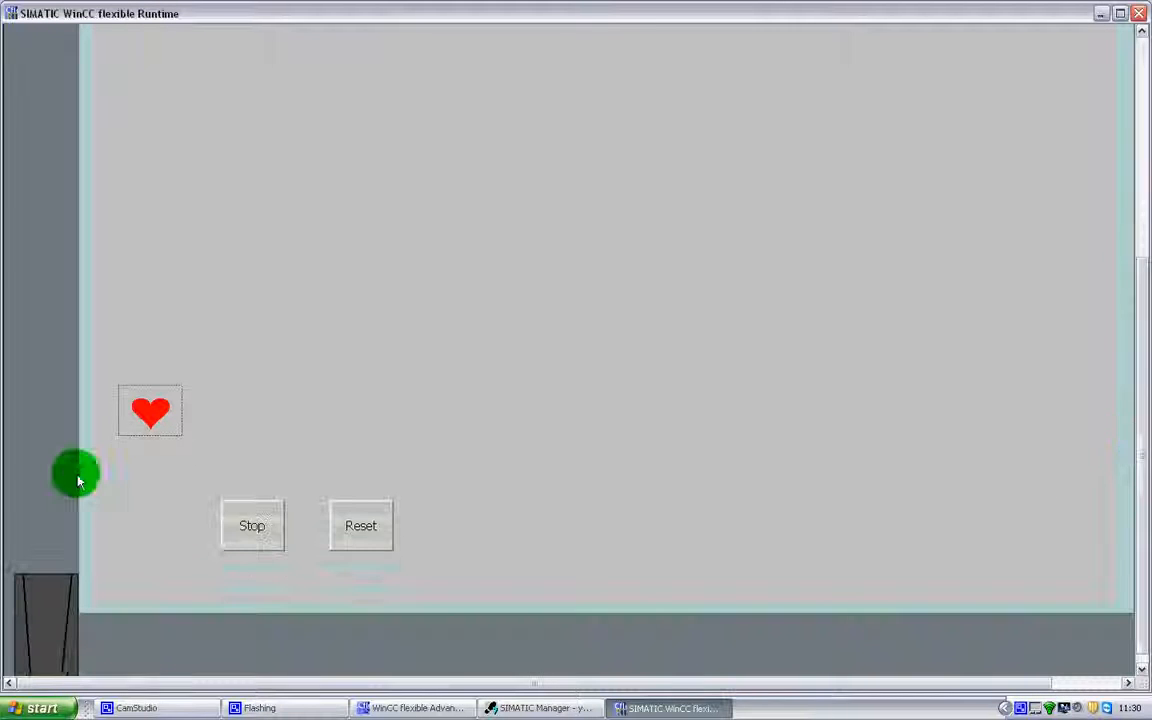
{"action": "left_click", "coordinate": [224, 508]}
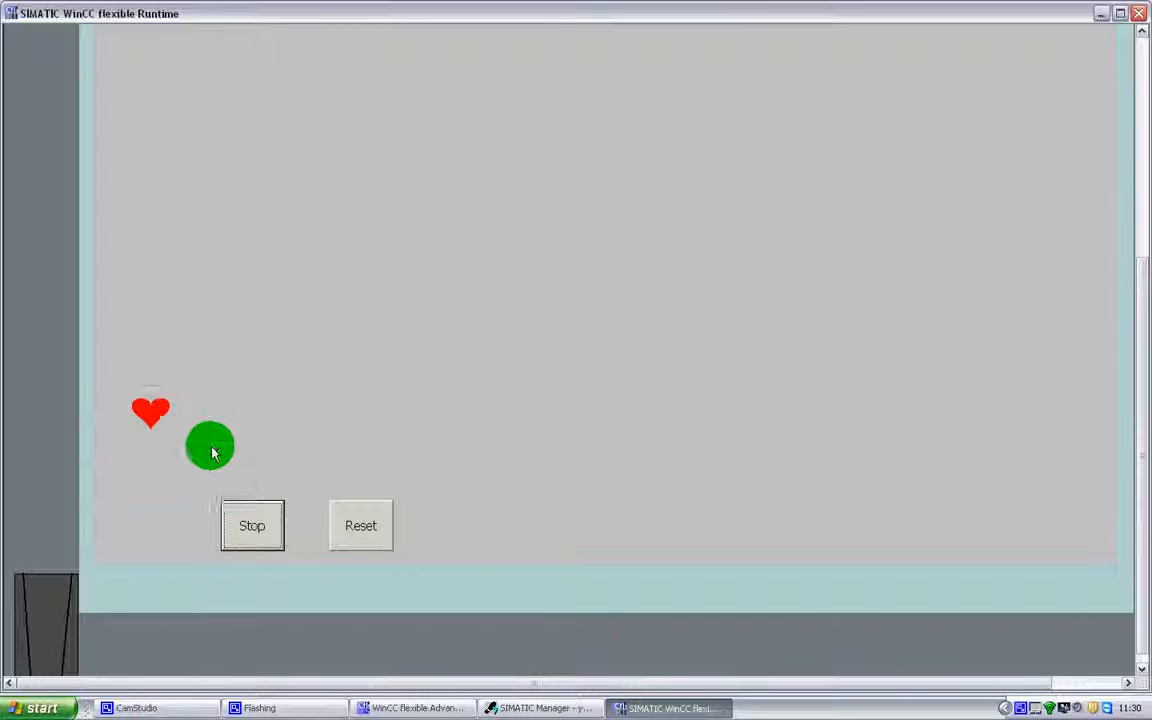
{"action": "left_click", "coordinate": [145, 407]}
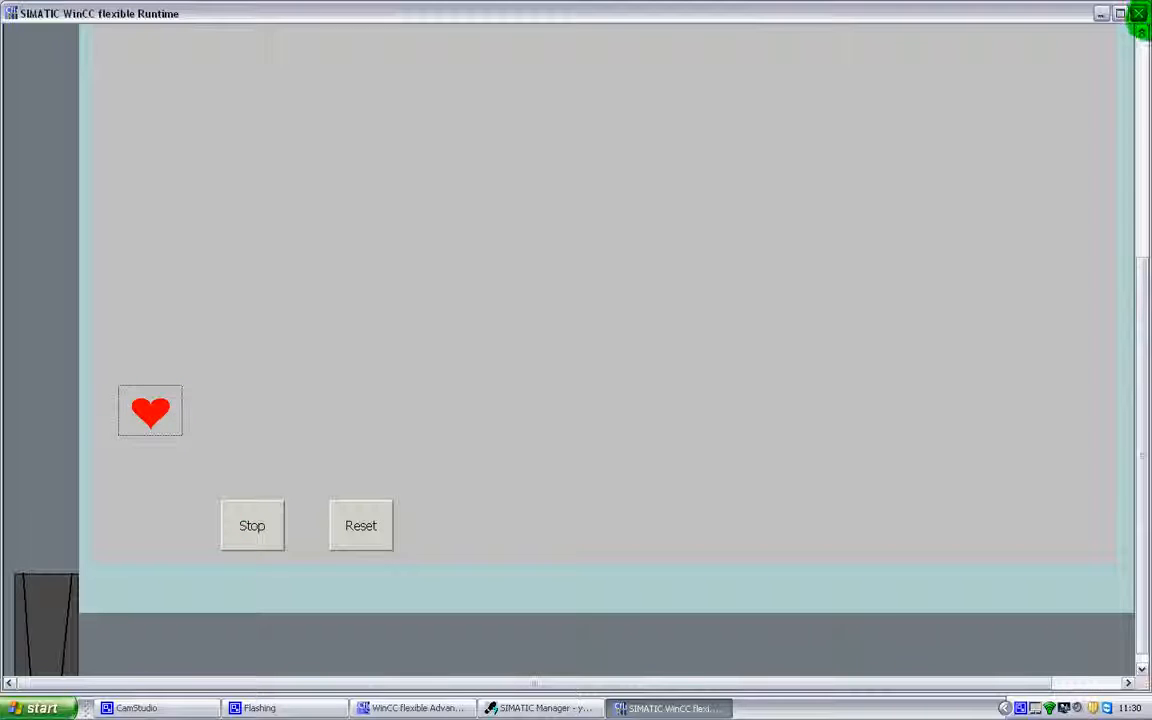
{"action": "left_click", "coordinate": [1141, 14]}
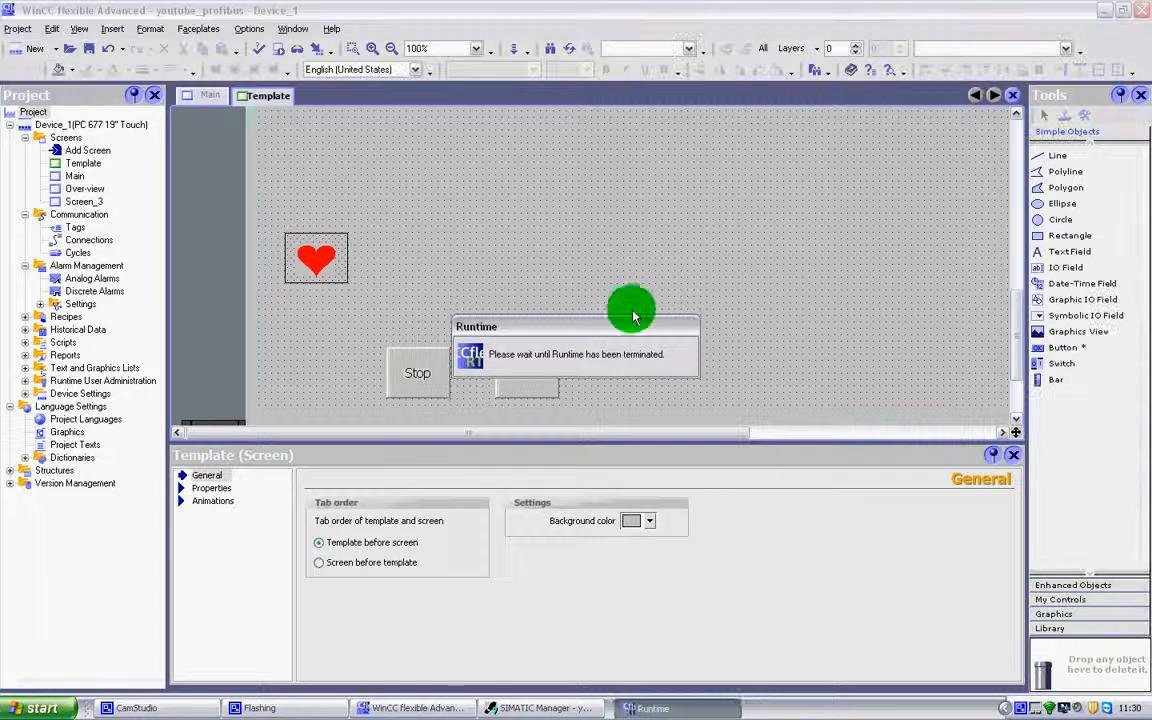
Move the invisible Start button off the heart and back into line beside the Stop button.
{"action": "left_click_drag", "start_coordinate": [347, 275], "coordinate": [345, 390]}
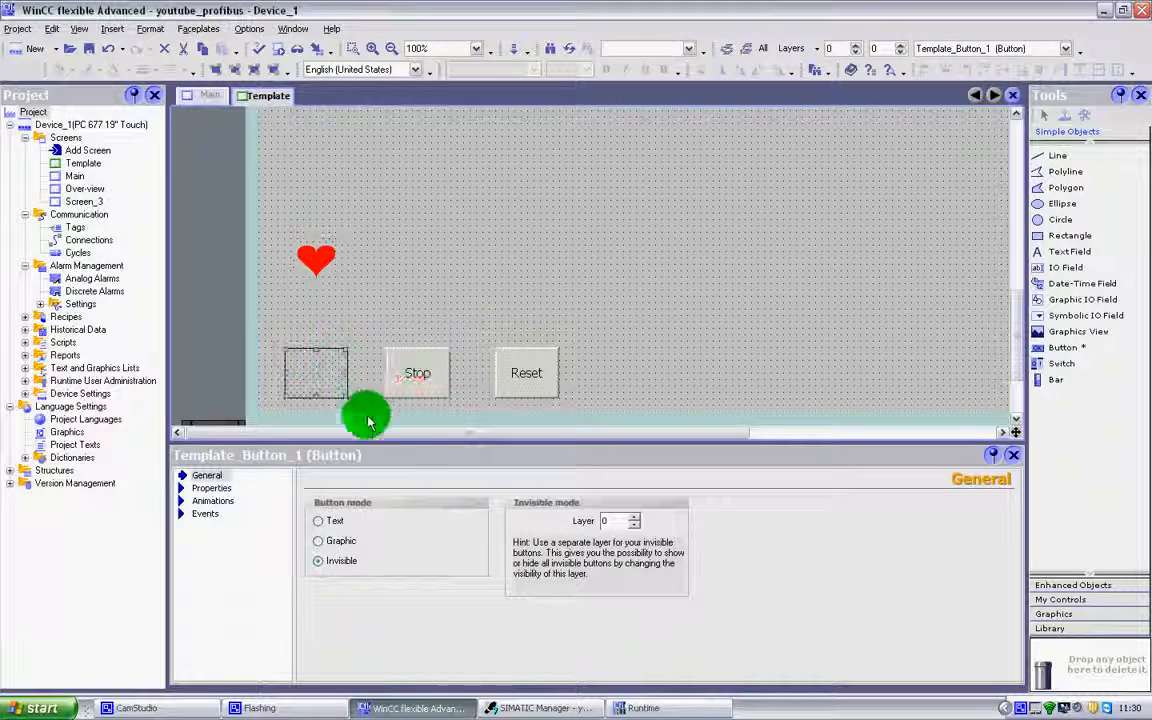
Switch the Start button back to Graphic mode and look through its appearance settings and background color palette.
{"action": "left_click", "coordinate": [332, 540]}
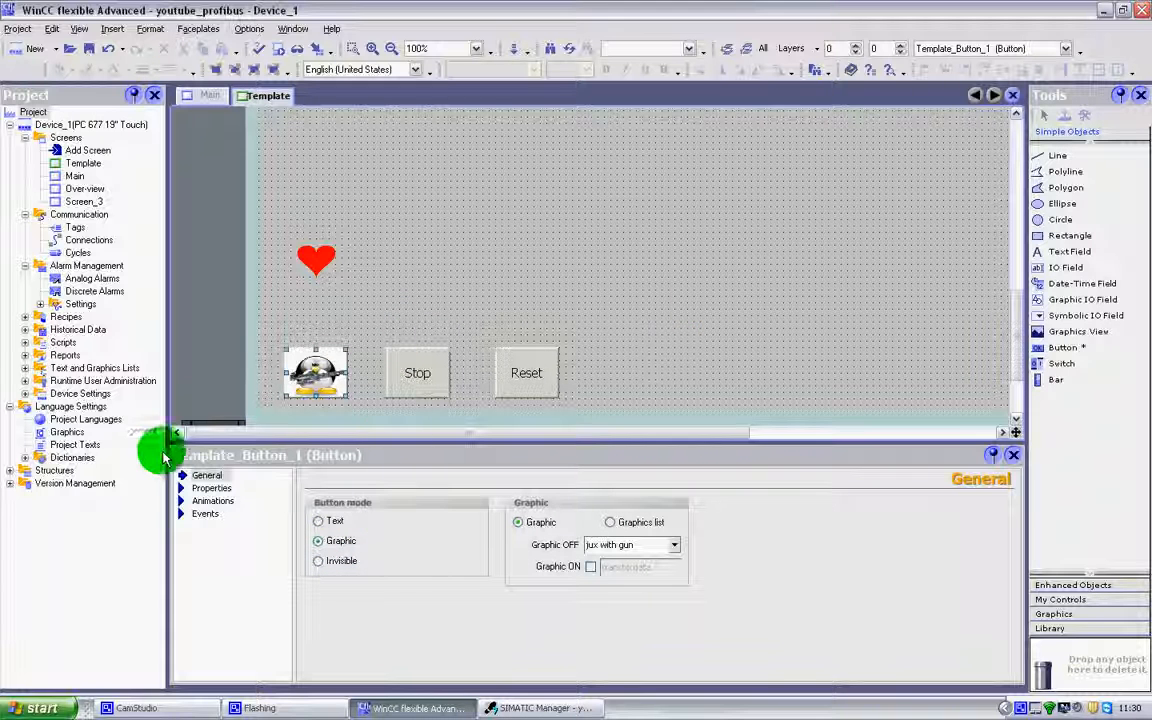
{"action": "left_click", "coordinate": [205, 488]}
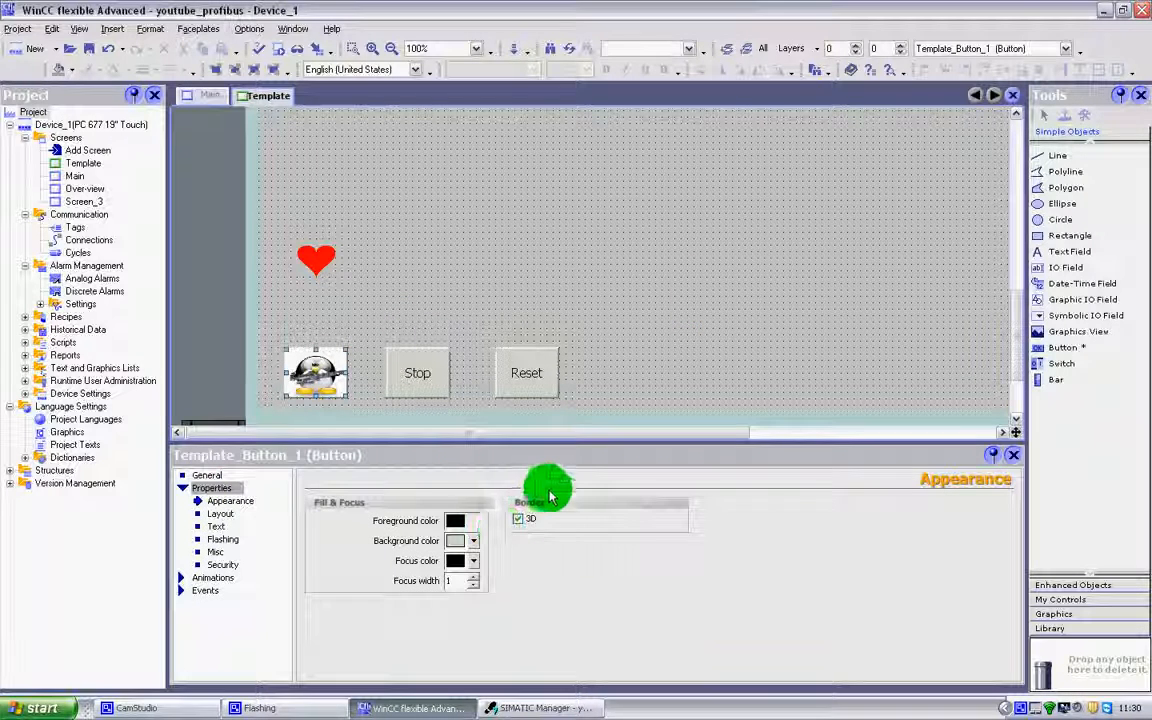
{"action": "left_click", "coordinate": [211, 507]}
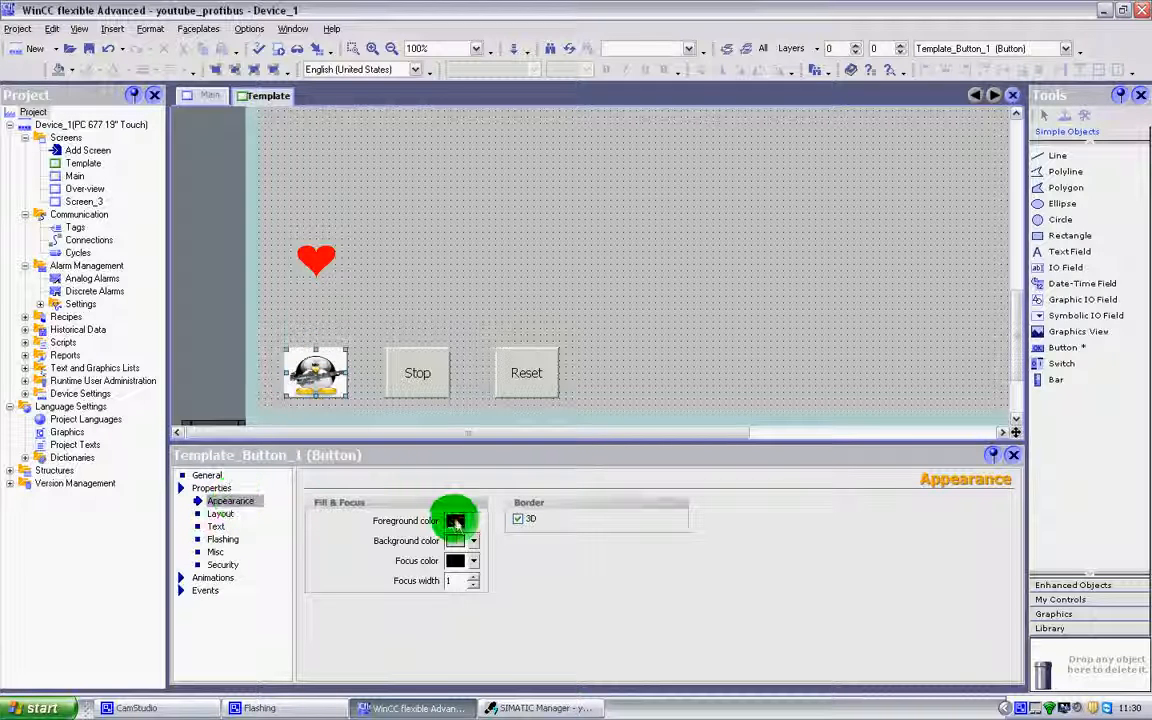
{"action": "left_click", "coordinate": [474, 542]}
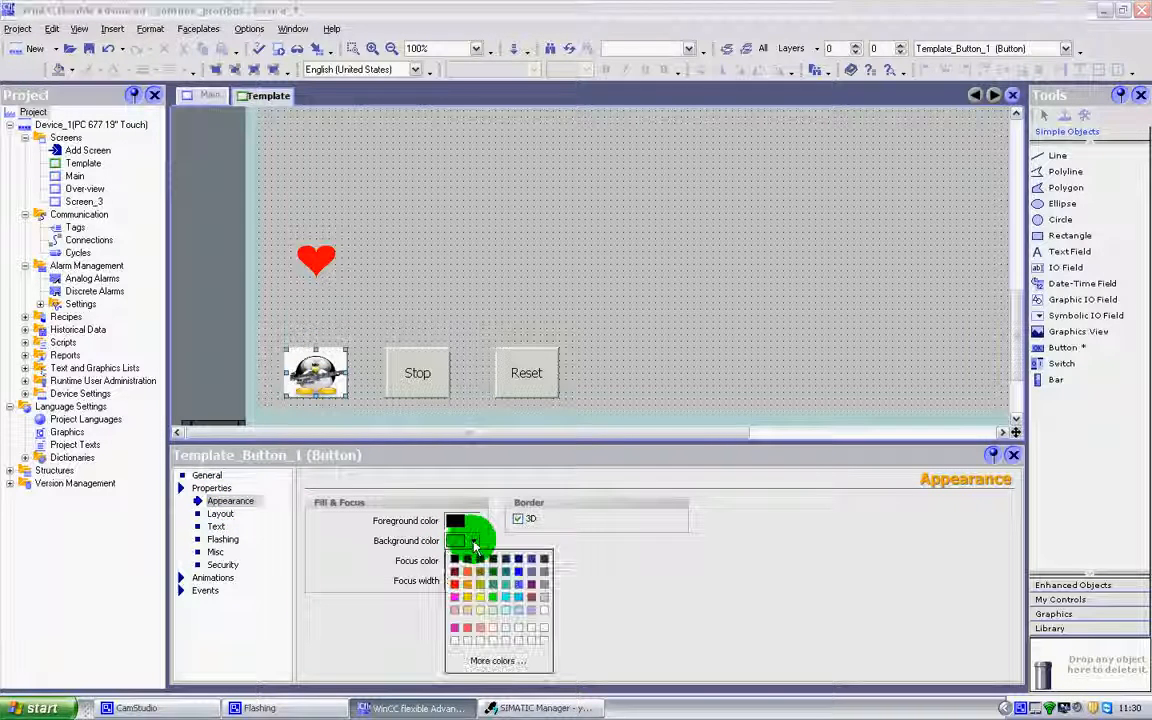
{"action": "left_click", "coordinate": [405, 530]}
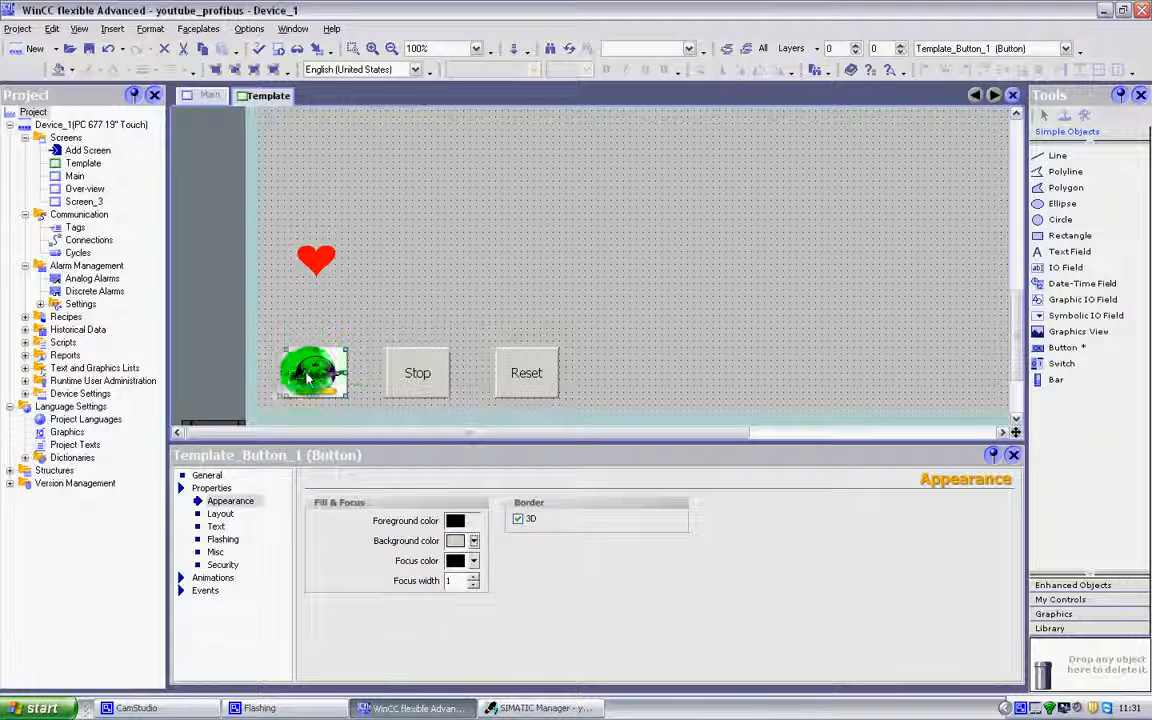
Set the Stop button's foreground color to red and its background color to blue.
{"action": "left_click", "coordinate": [410, 385]}
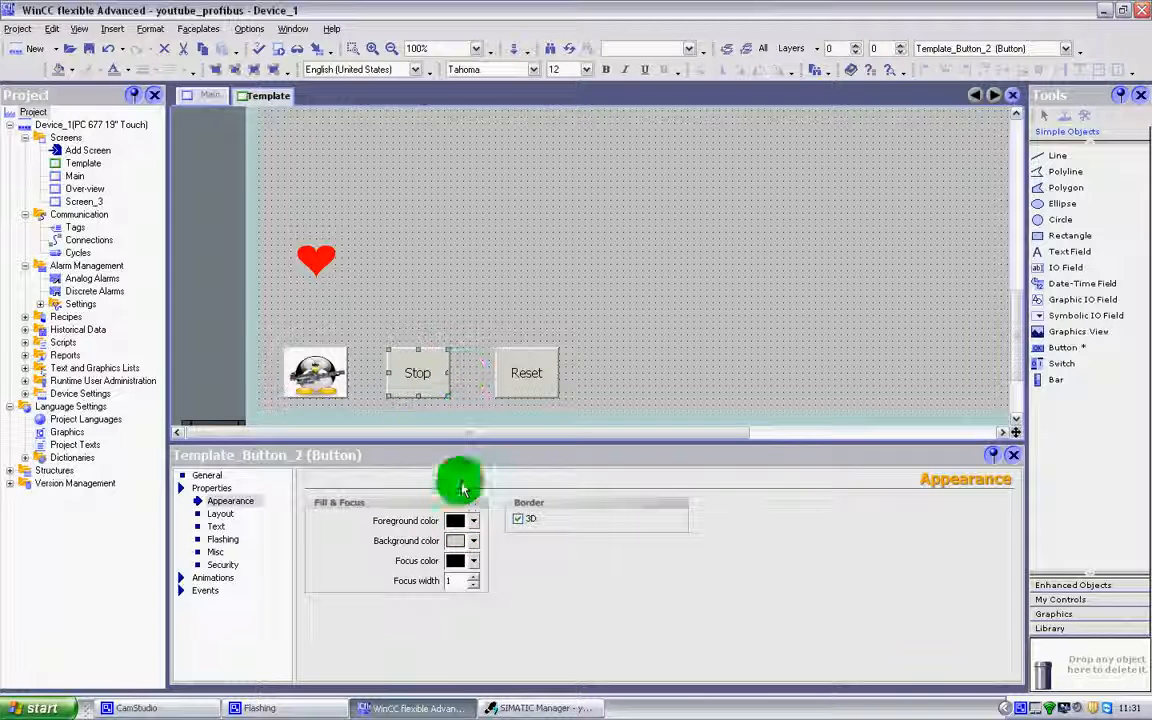
{"action": "left_click", "coordinate": [474, 521]}
{"action": "left_click", "coordinate": [418, 525]}
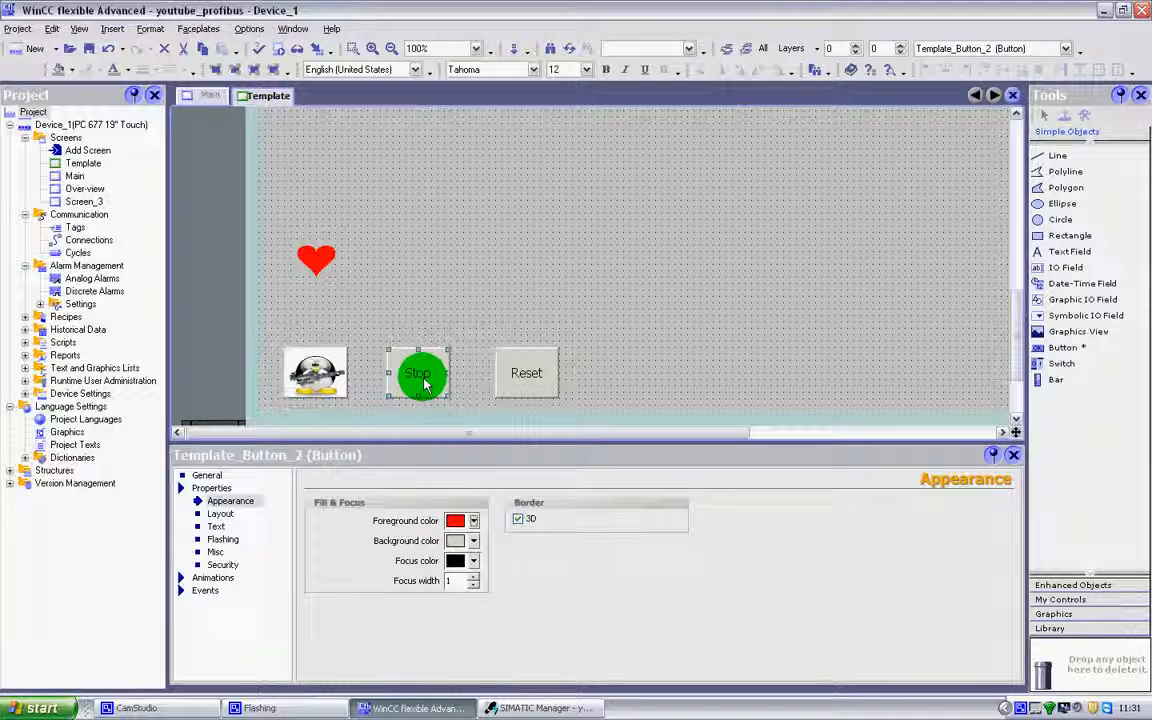
{"action": "left_click", "coordinate": [474, 541]}
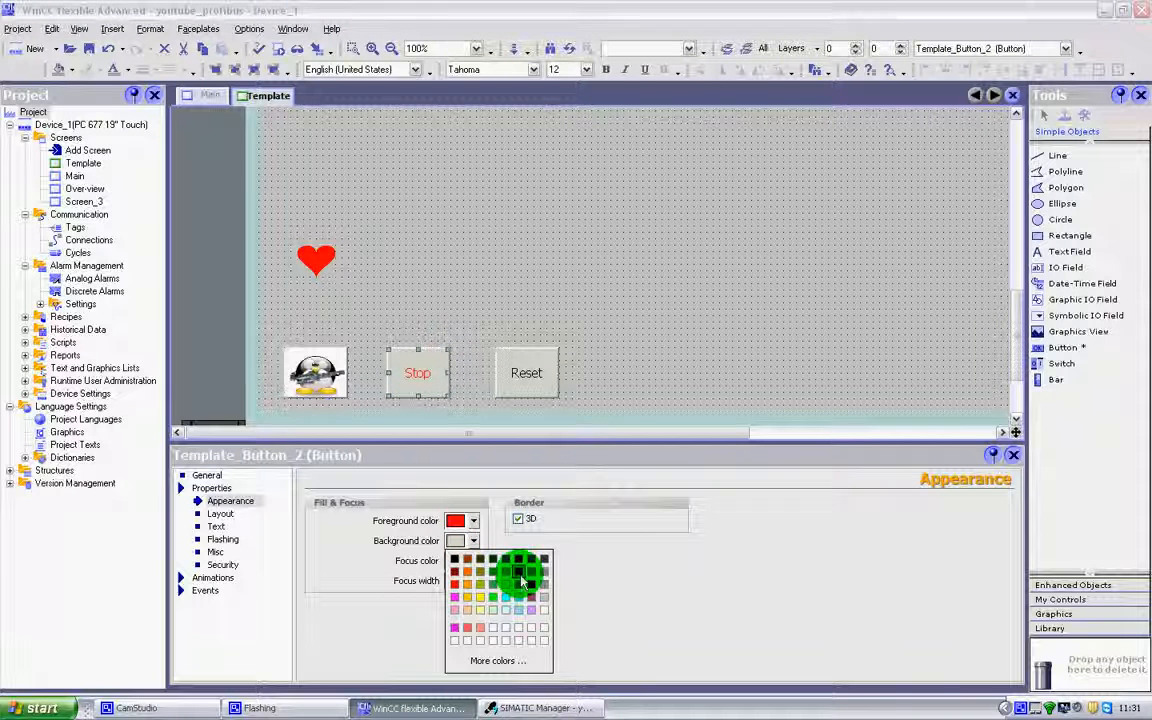
{"action": "left_click", "coordinate": [519, 573]}
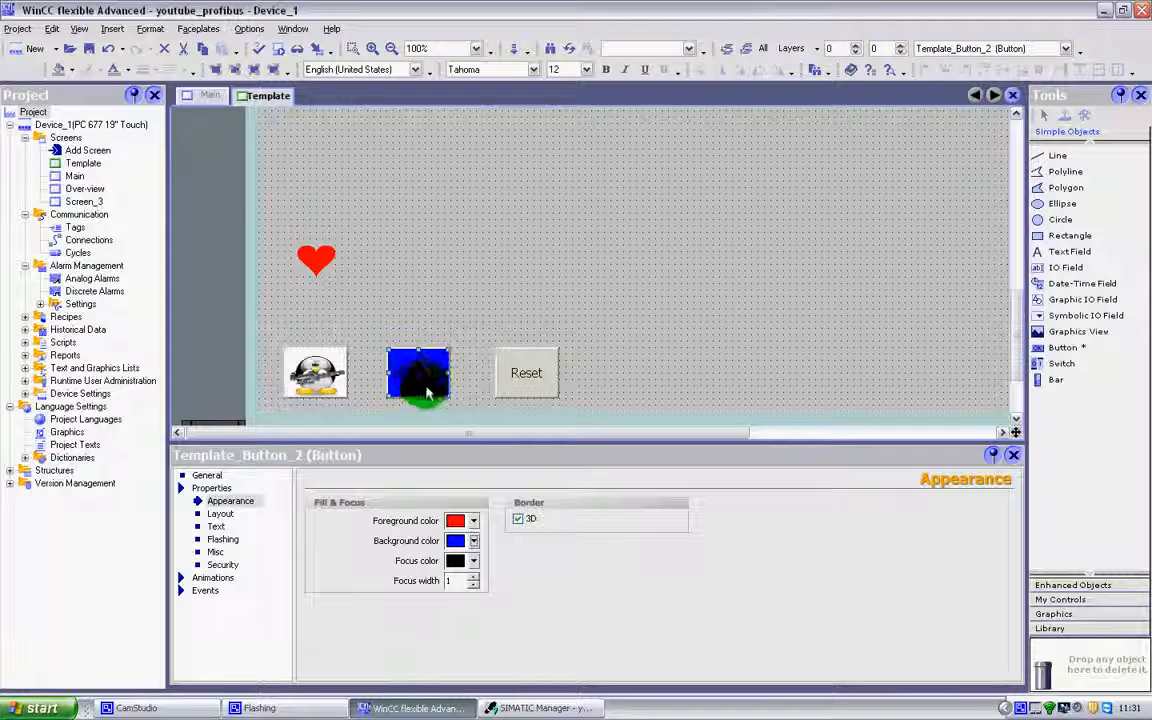
Check the Stop button's focus color palette, keep black, and increase the button's focus width.
{"action": "left_click", "coordinate": [475, 562]}
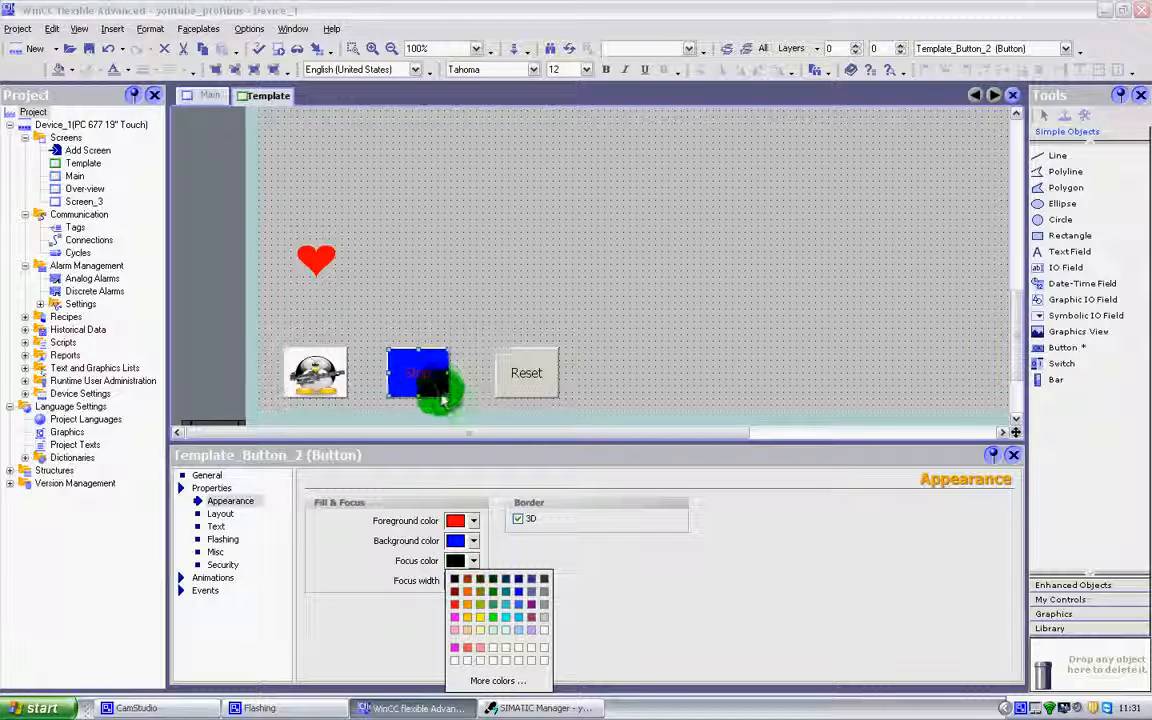
{"action": "left_click", "coordinate": [468, 325]}
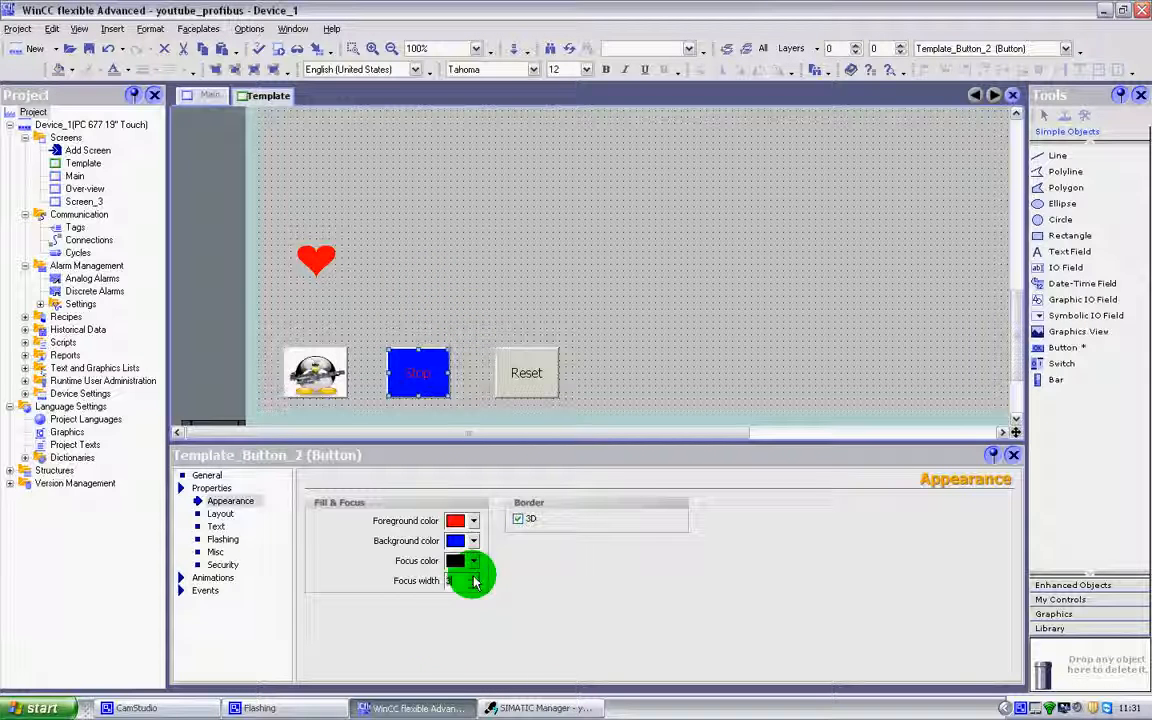
{"action": "left_click", "coordinate": [465, 337]}
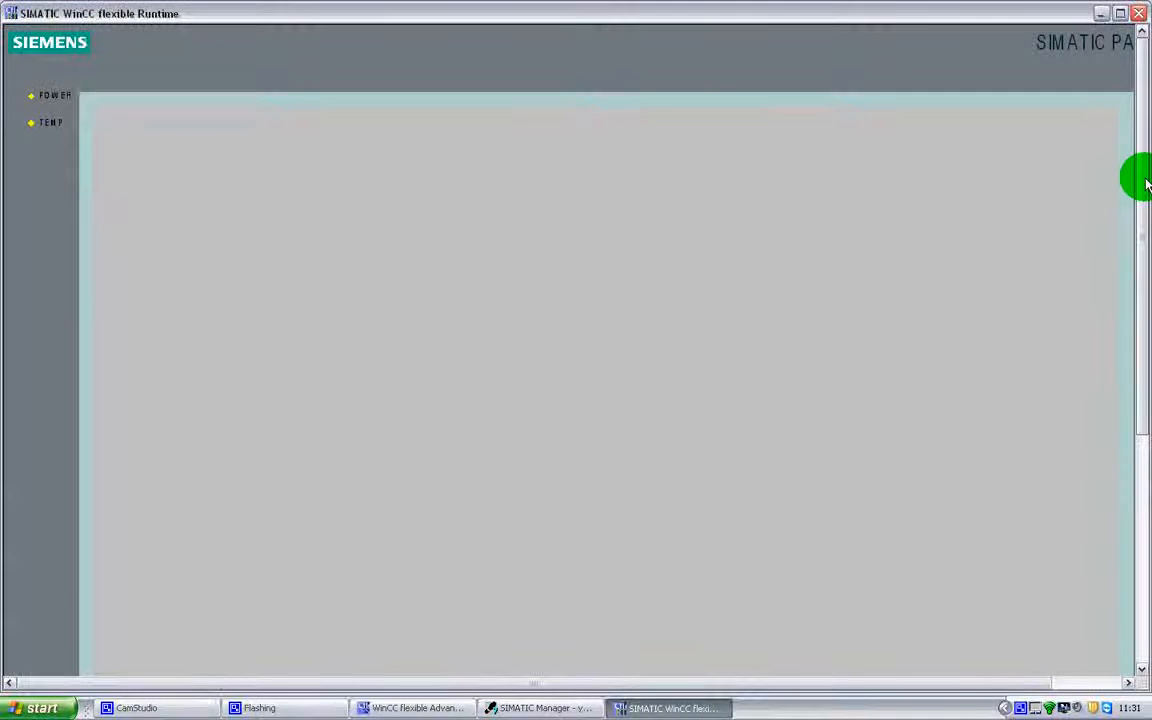
Test the focus frame in Runtime by alternately activating the Stop and Reset buttons, and close Runtime.
{"action": "left_click_drag", "start_coordinate": [1146, 184], "coordinate": [1113, 463]}
{"action": "left_click", "coordinate": [248, 515]}
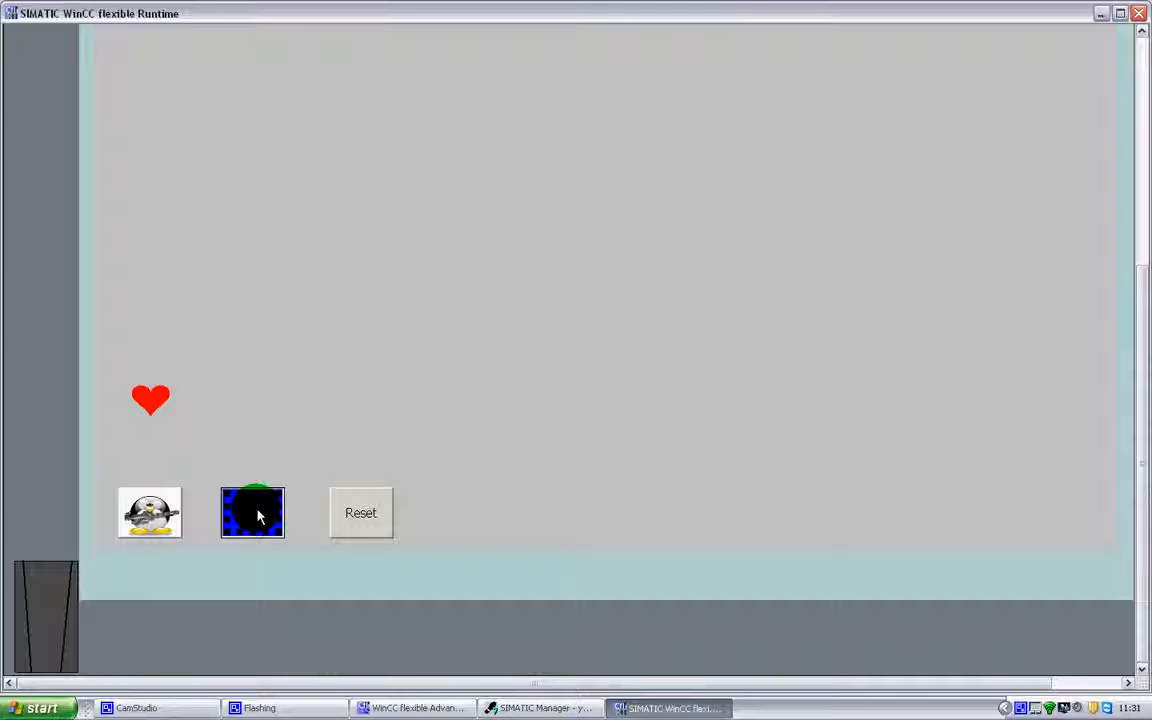
{"action": "left_click", "coordinate": [355, 515]}
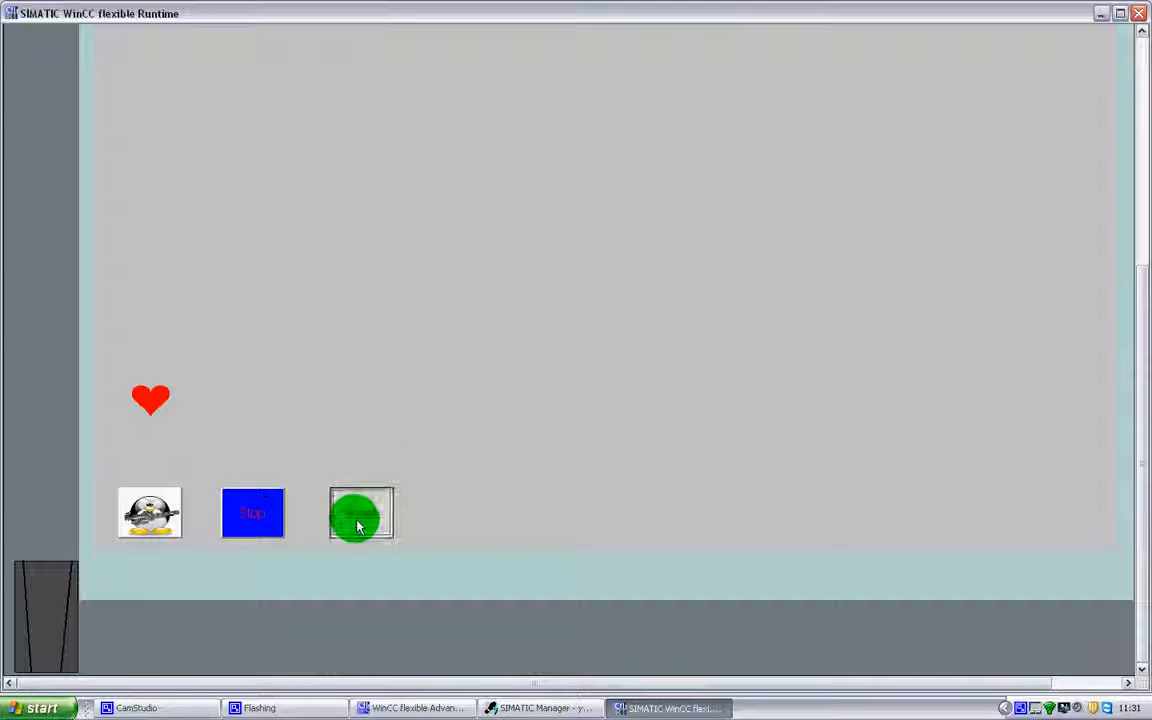
{"action": "left_click", "coordinate": [283, 522]}
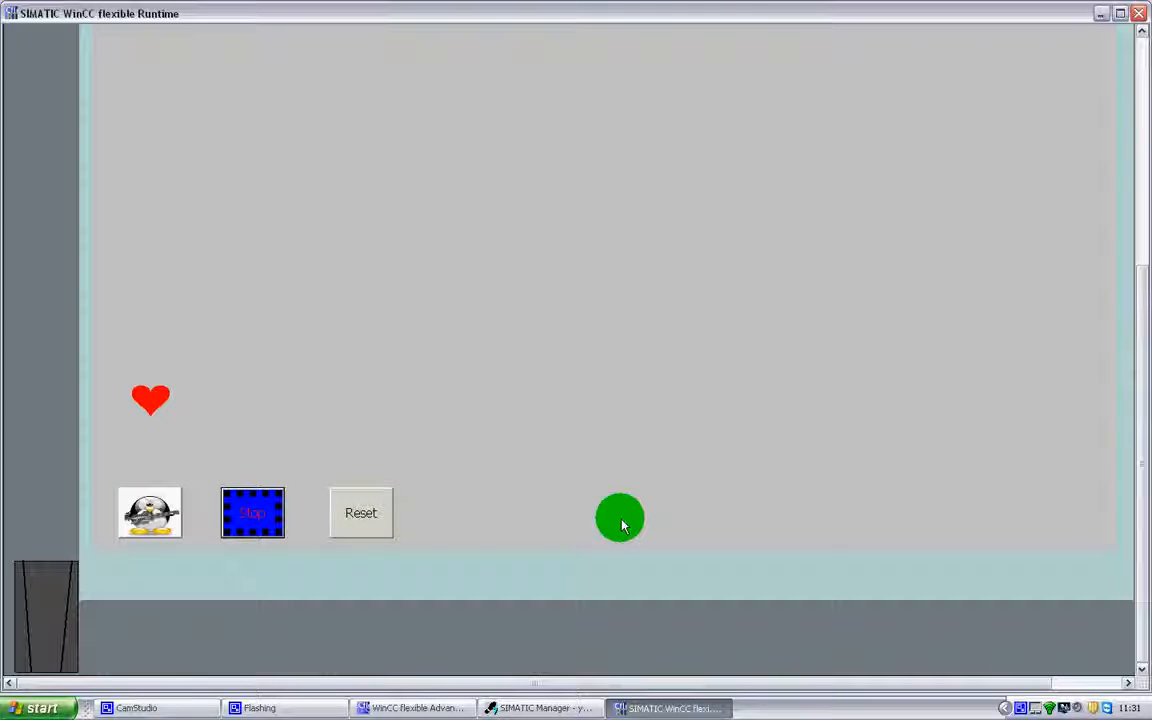
{"action": "left_click", "coordinate": [372, 528]}
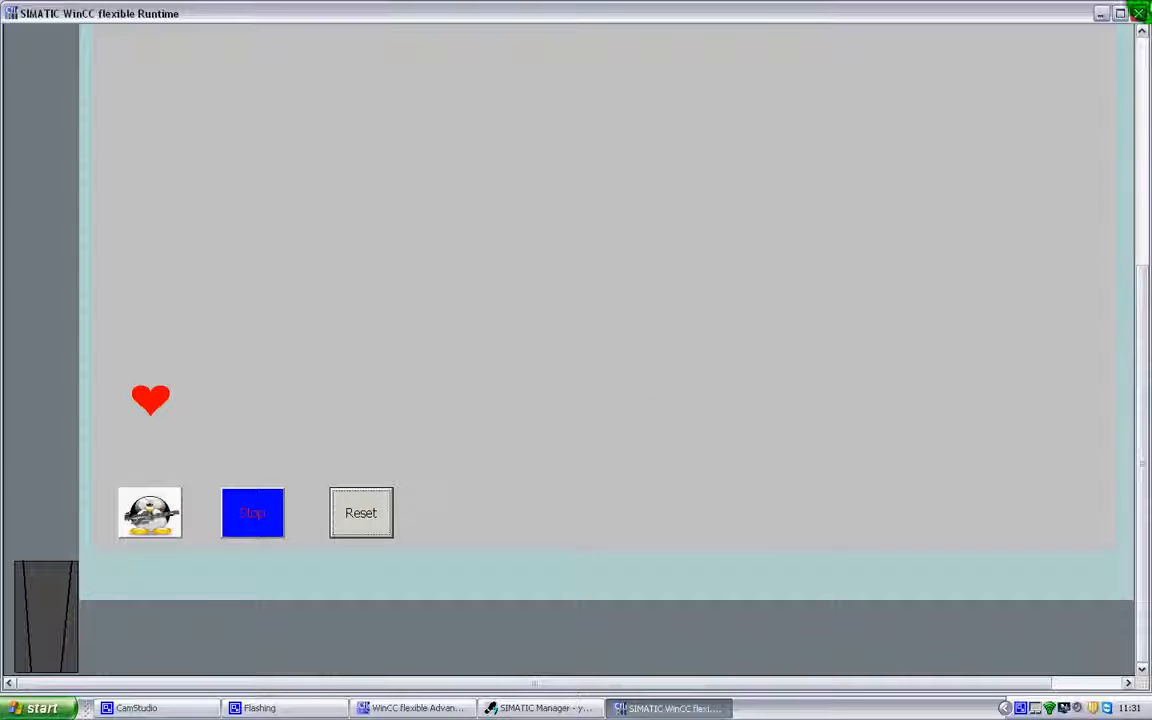
{"action": "left_click", "coordinate": [1138, 14]}
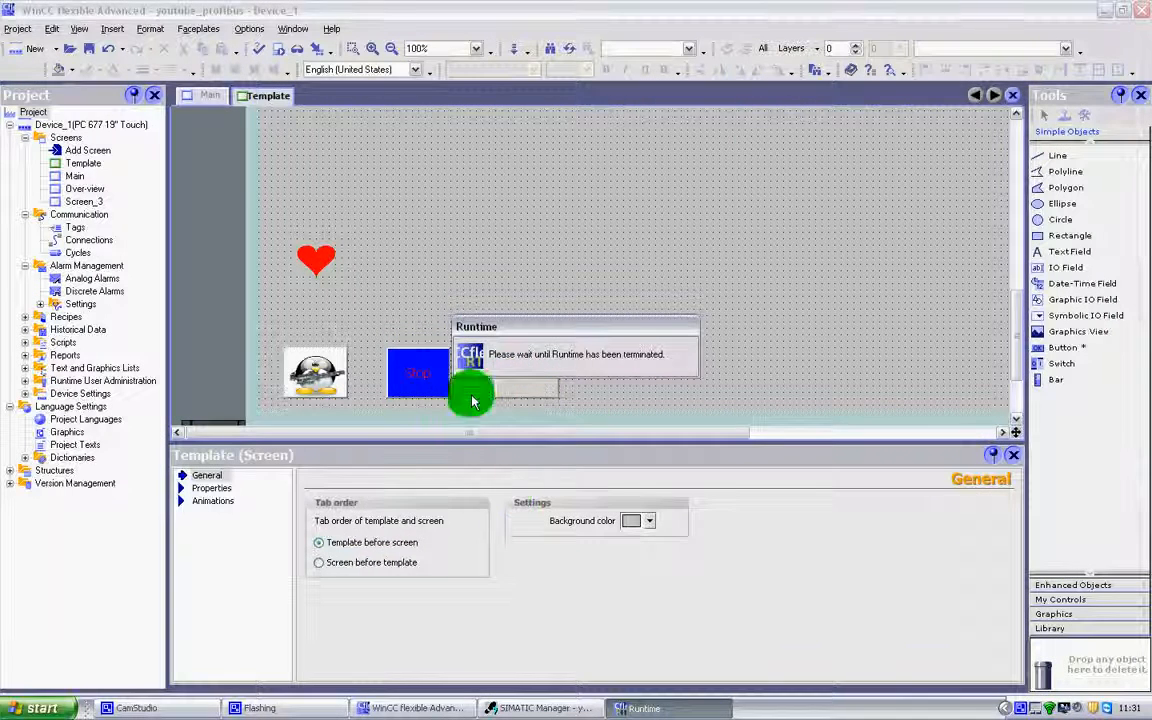
Reduce the Stop button's focus width to 1.
{"action": "left_click", "coordinate": [411, 385]}
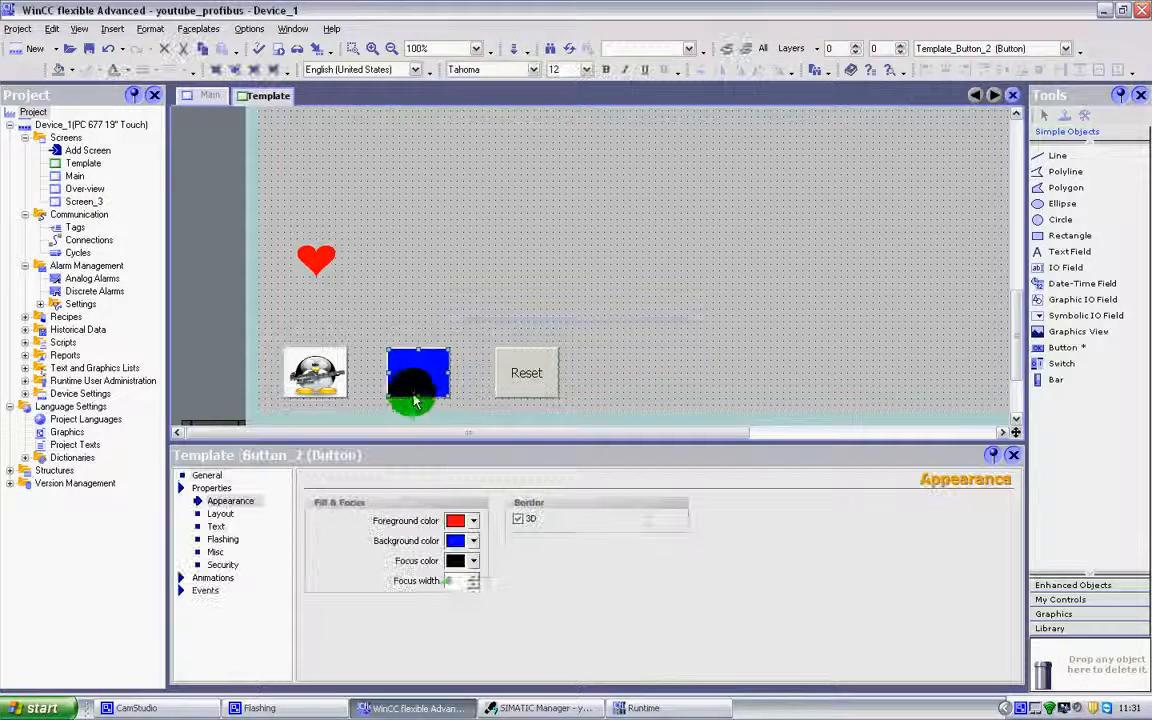
{"action": "left_click", "coordinate": [475, 584]}
{"action": "left_click", "coordinate": [475, 584]}
{"action": "left_click", "coordinate": [474, 584]}
{"action": "left_click", "coordinate": [474, 584]}
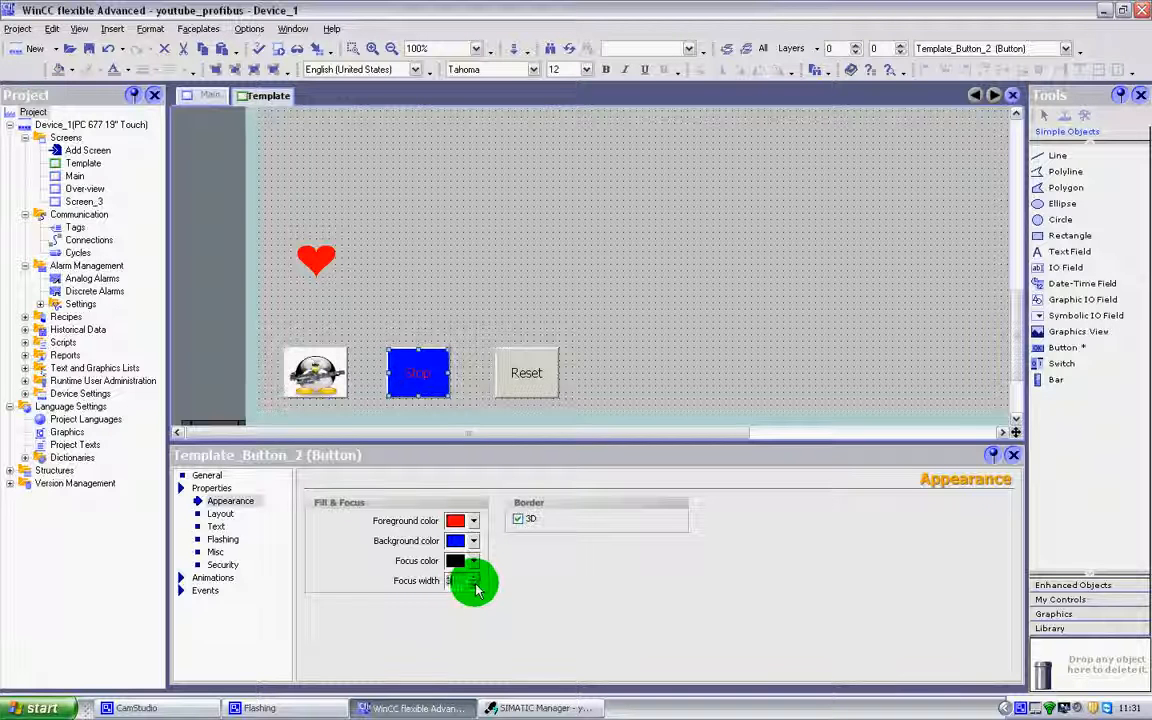
{"action": "left_click", "coordinate": [475, 584]}
{"action": "left_click", "coordinate": [475, 578]}
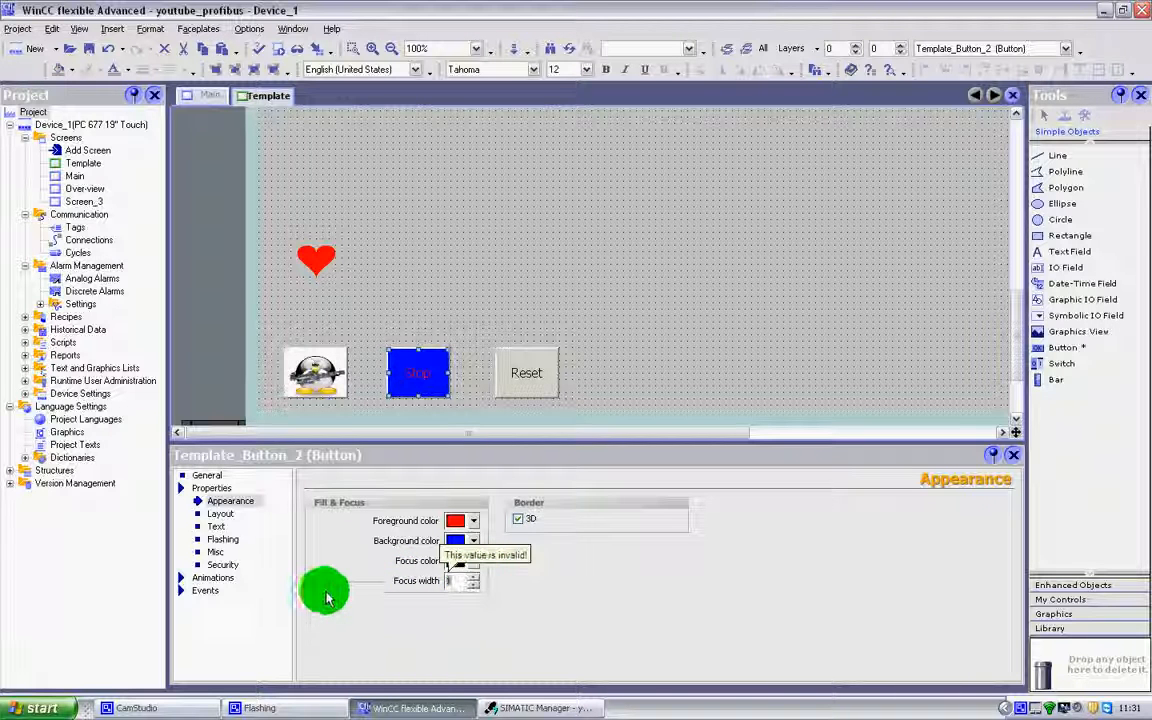
Enlarge the Stop button to 86 by 74 and move it up to Y 904.
{"action": "left_click", "coordinate": [220, 513]}
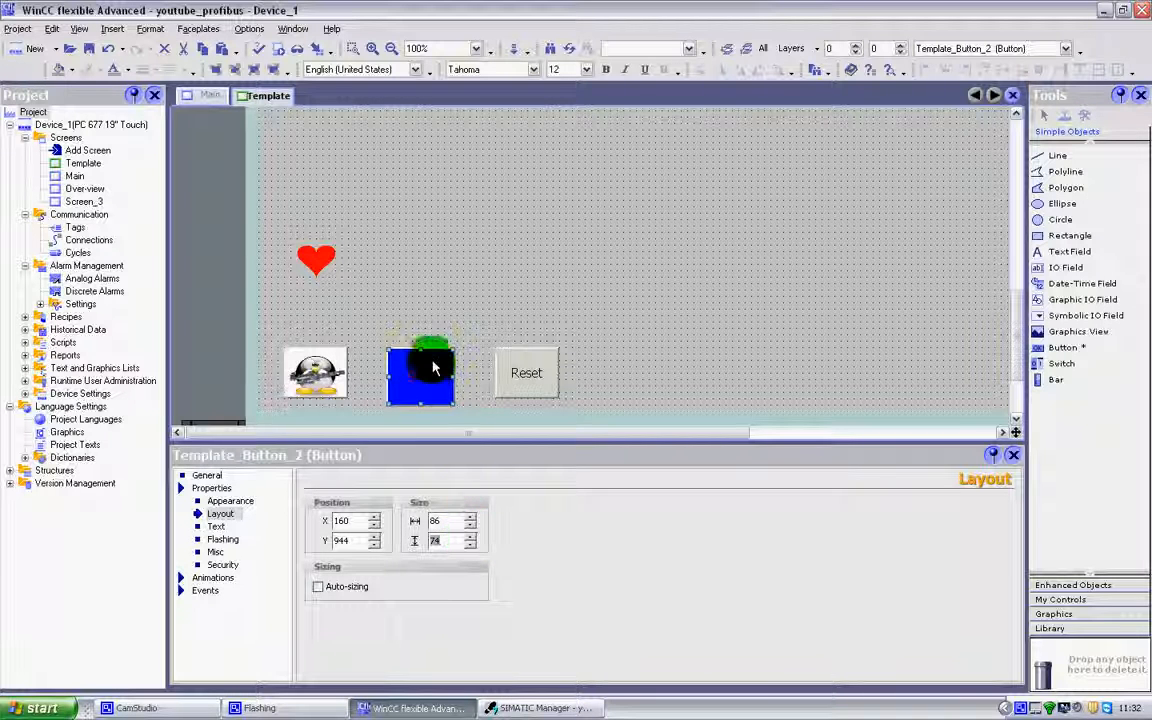
{"action": "left_click_drag", "start_coordinate": [432, 352], "coordinate": [421, 322]}
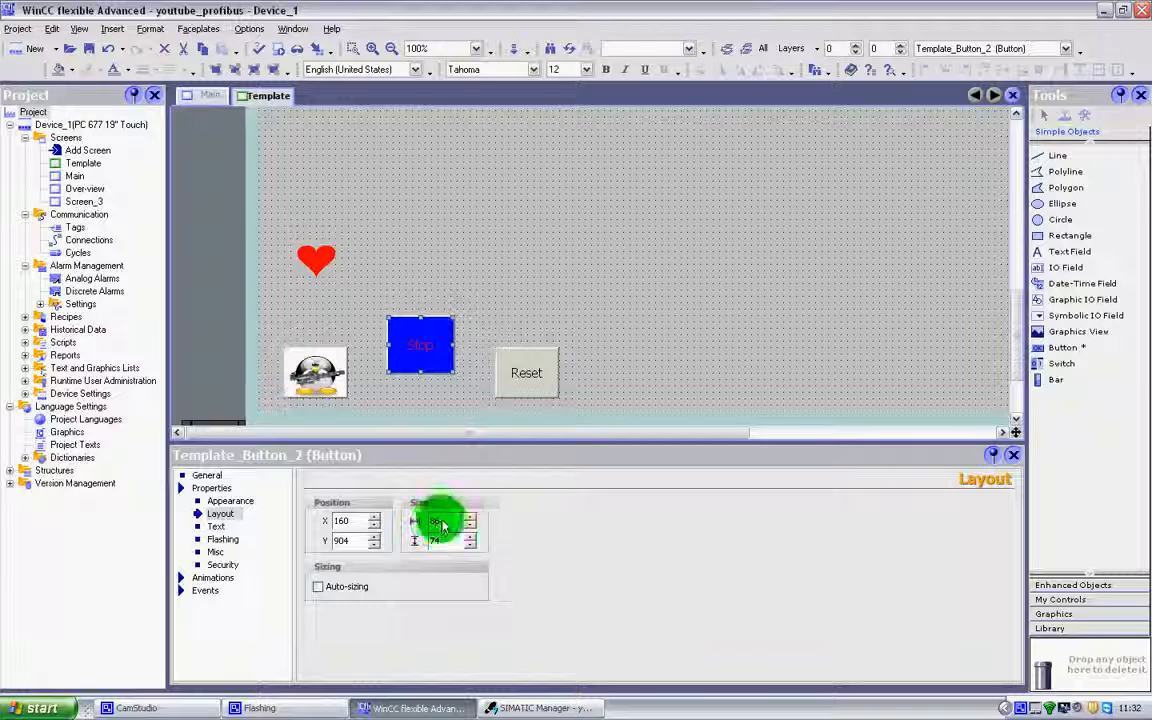
Move the Reset button directly beside the Stop button at X 248, Y 904 and match its size at 86 by 74.
{"action": "left_click_drag", "start_coordinate": [525, 368], "coordinate": [486, 386]}
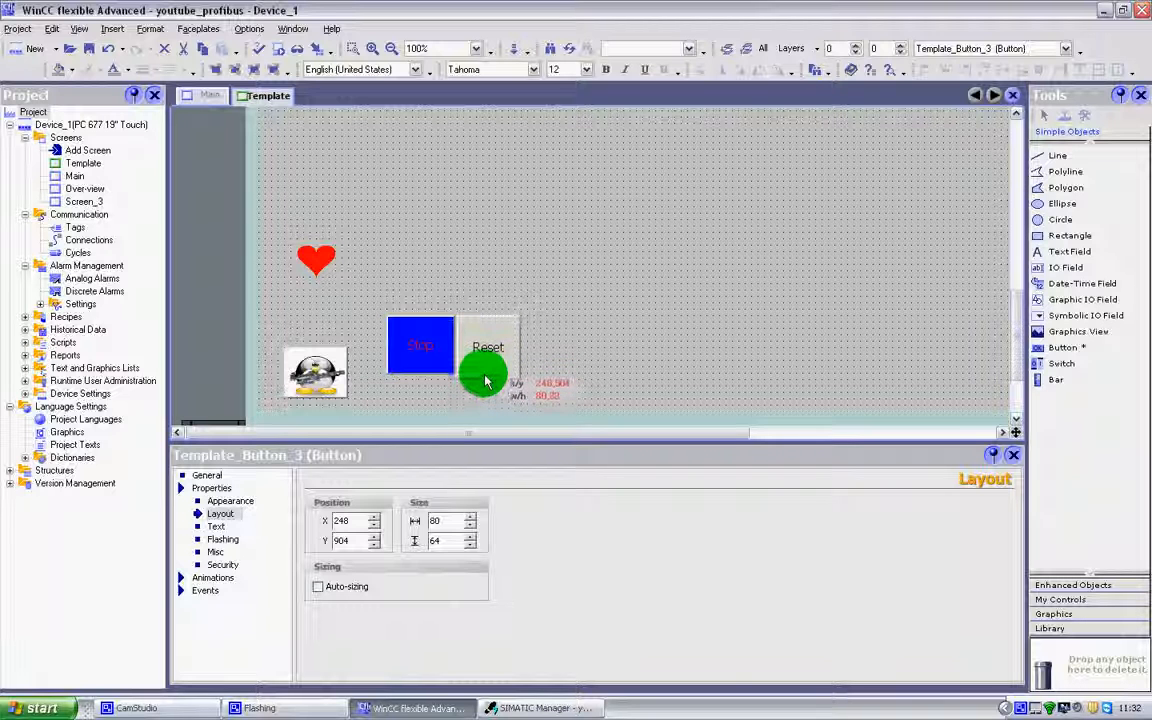
{"action": "left_click", "coordinate": [416, 320]}
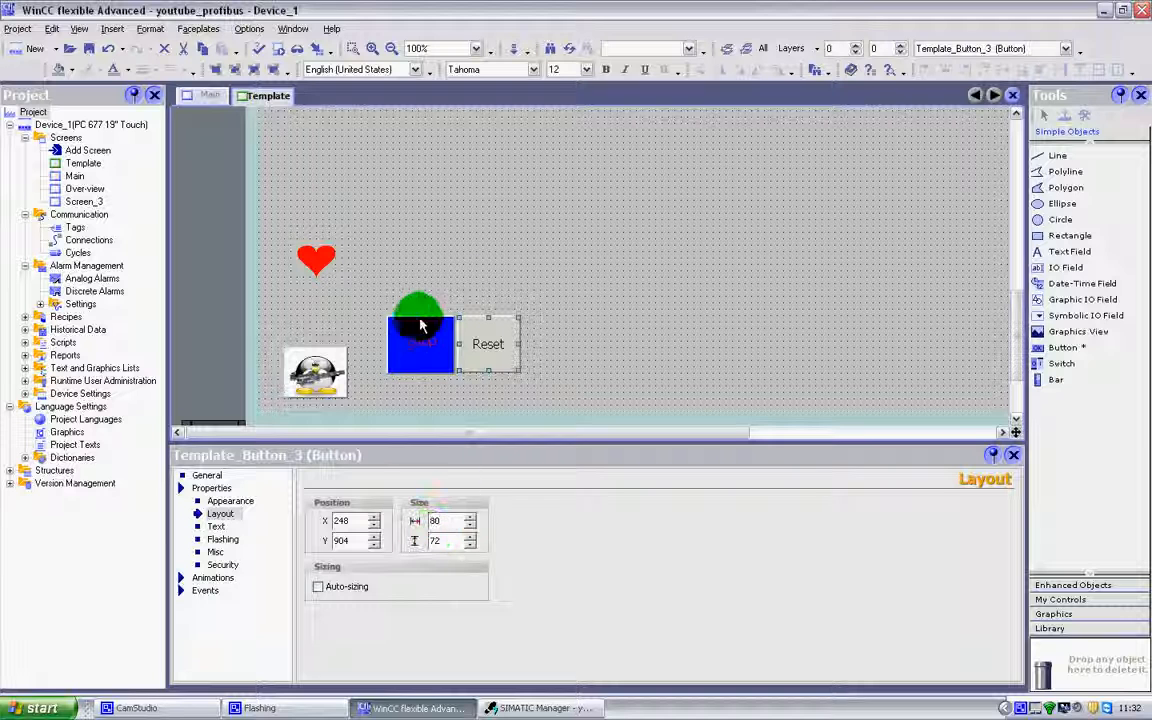
{"action": "left_click", "coordinate": [485, 370]}
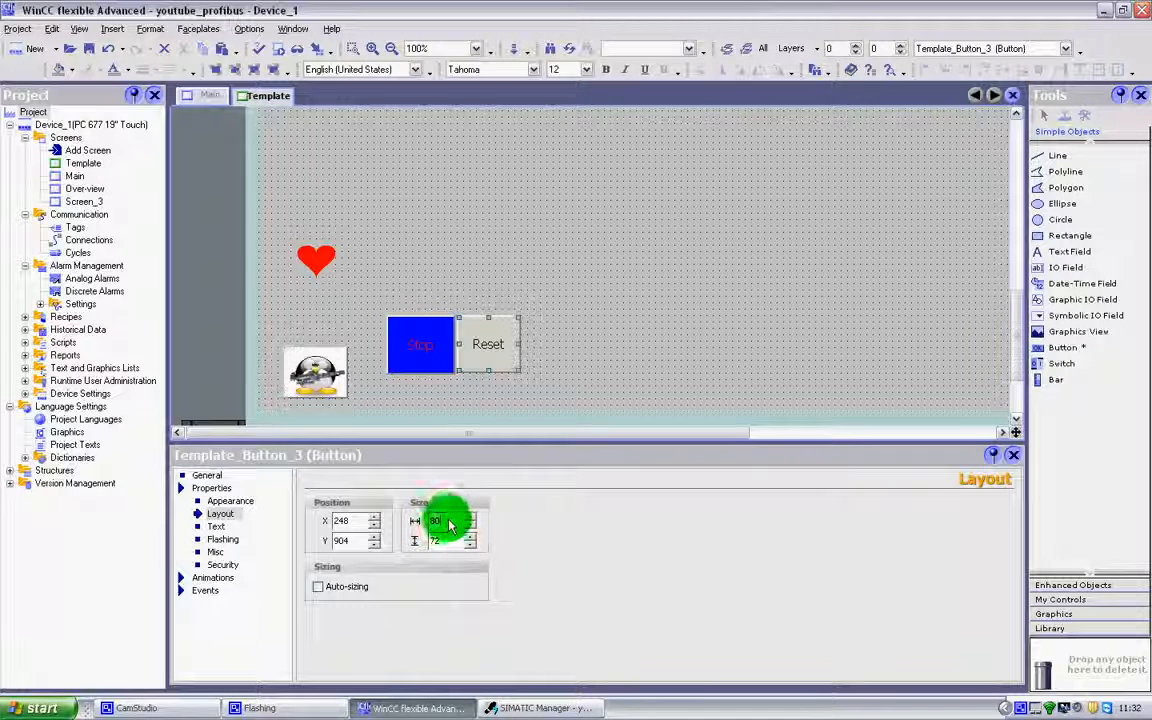
{"action": "key", "text": "BackSpace"}
{"action": "type", "text": "6"}
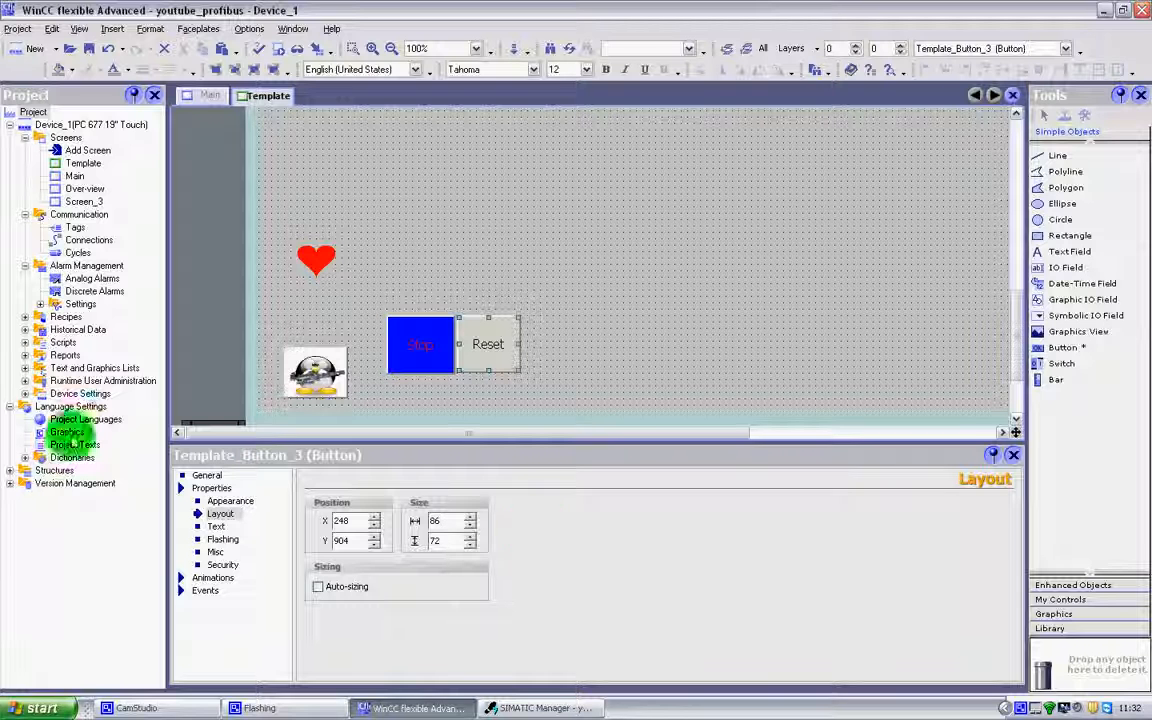
{"action": "left_click", "coordinate": [450, 543]}
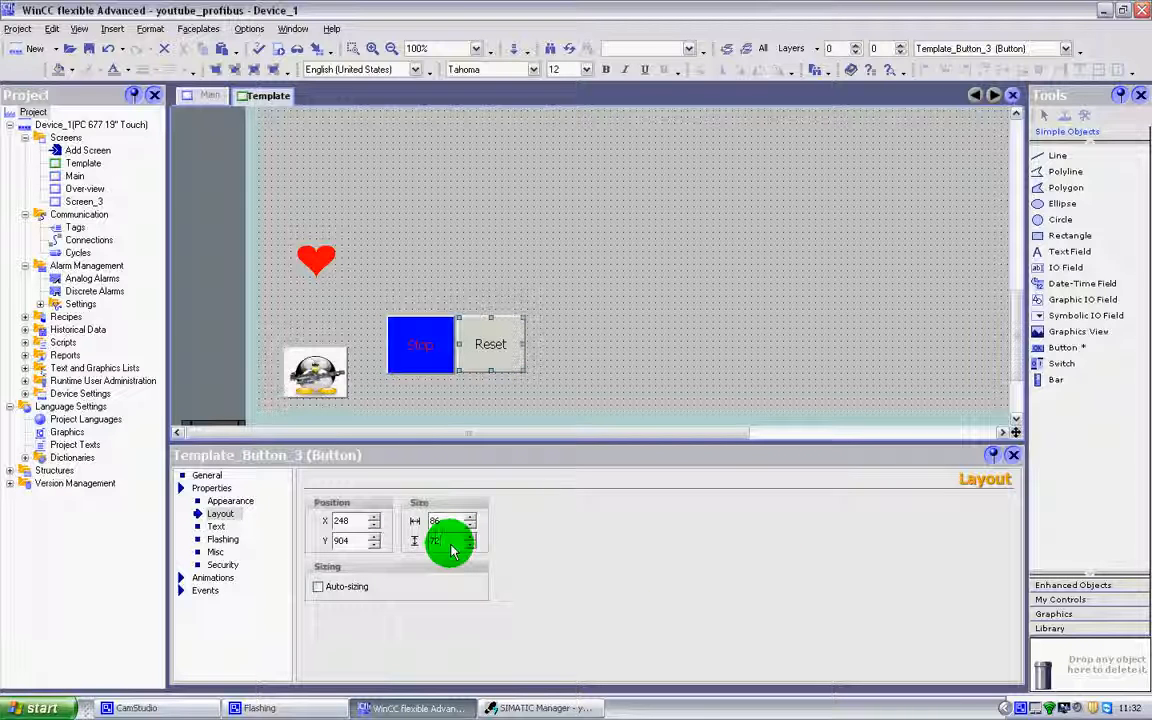
{"action": "left_click", "coordinate": [792, 306]}
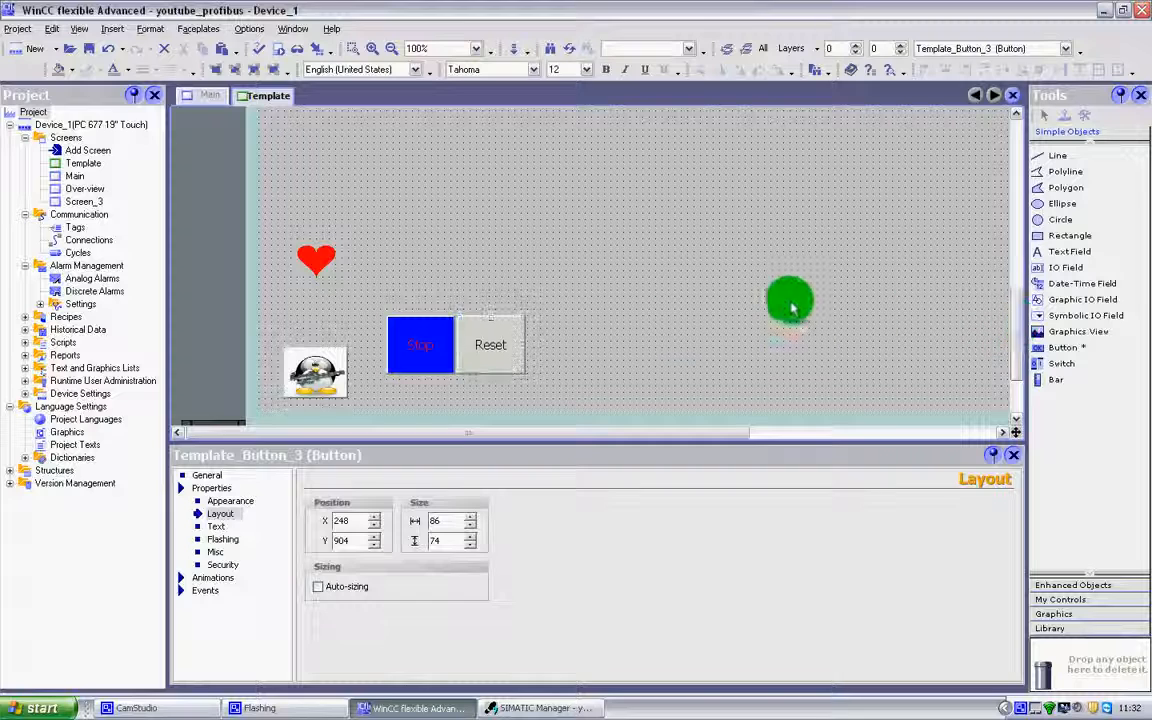
Shift the Reset button away from the Stop button to position X 305, Y 860.
{"action": "left_click", "coordinate": [490, 344]}
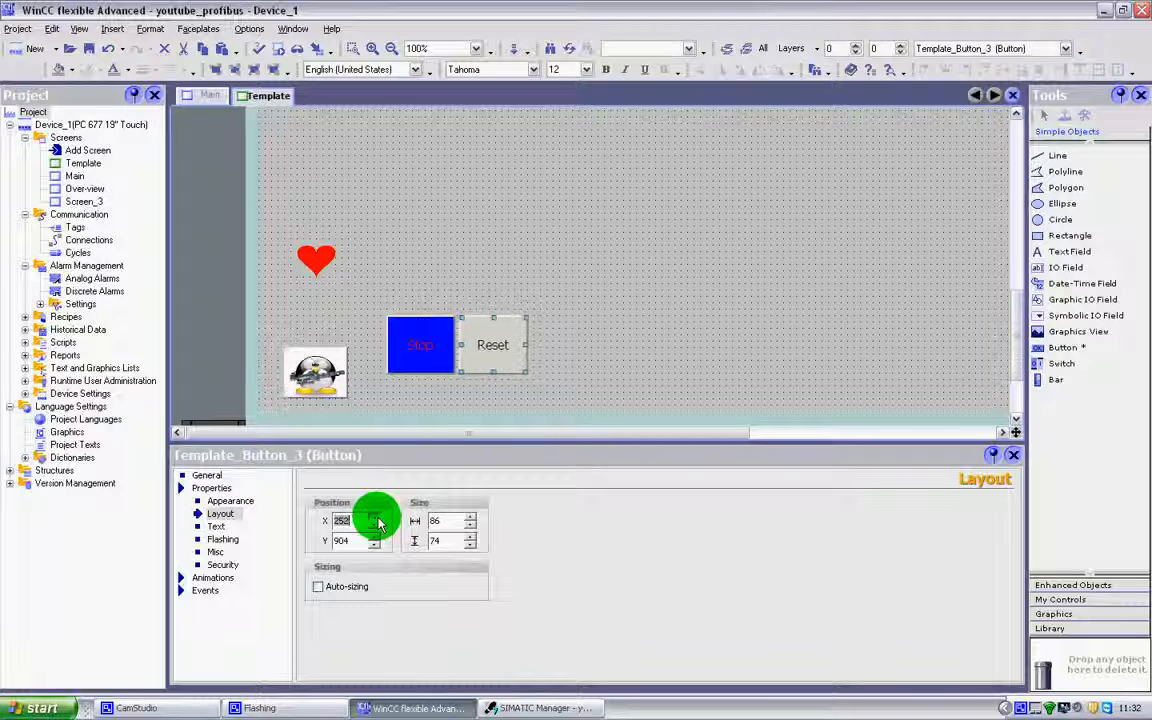
{"action": "left_click", "coordinate": [378, 522]}
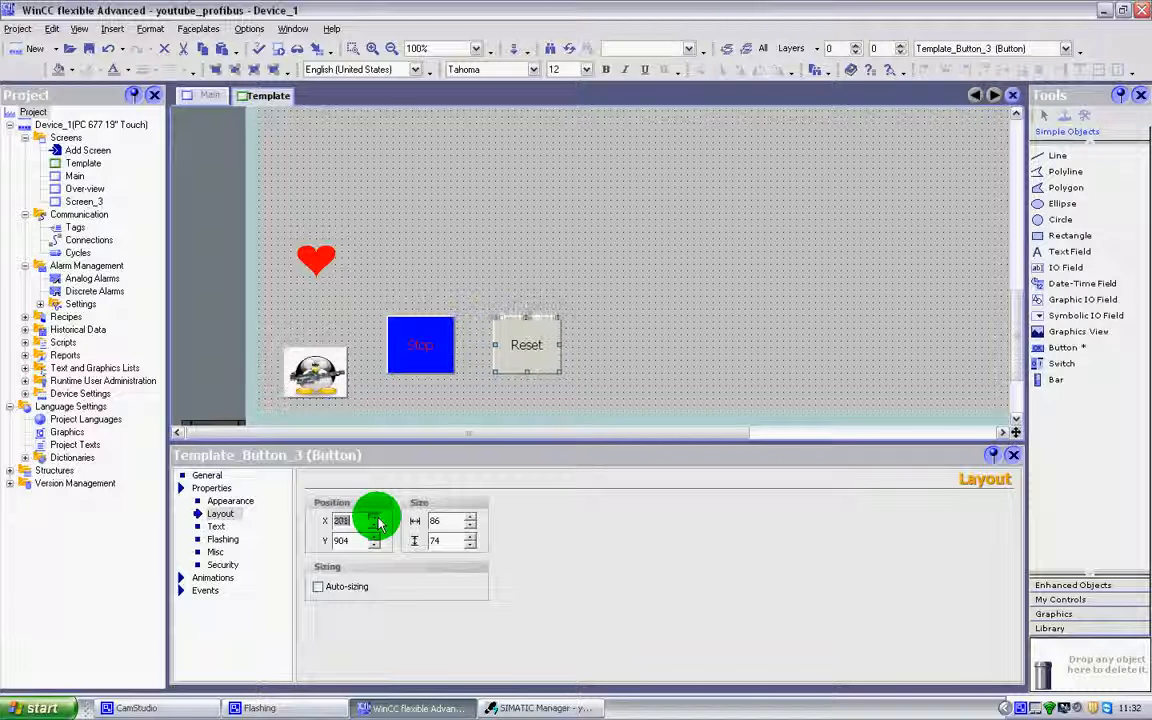
{"action": "left_click", "coordinate": [378, 522]}
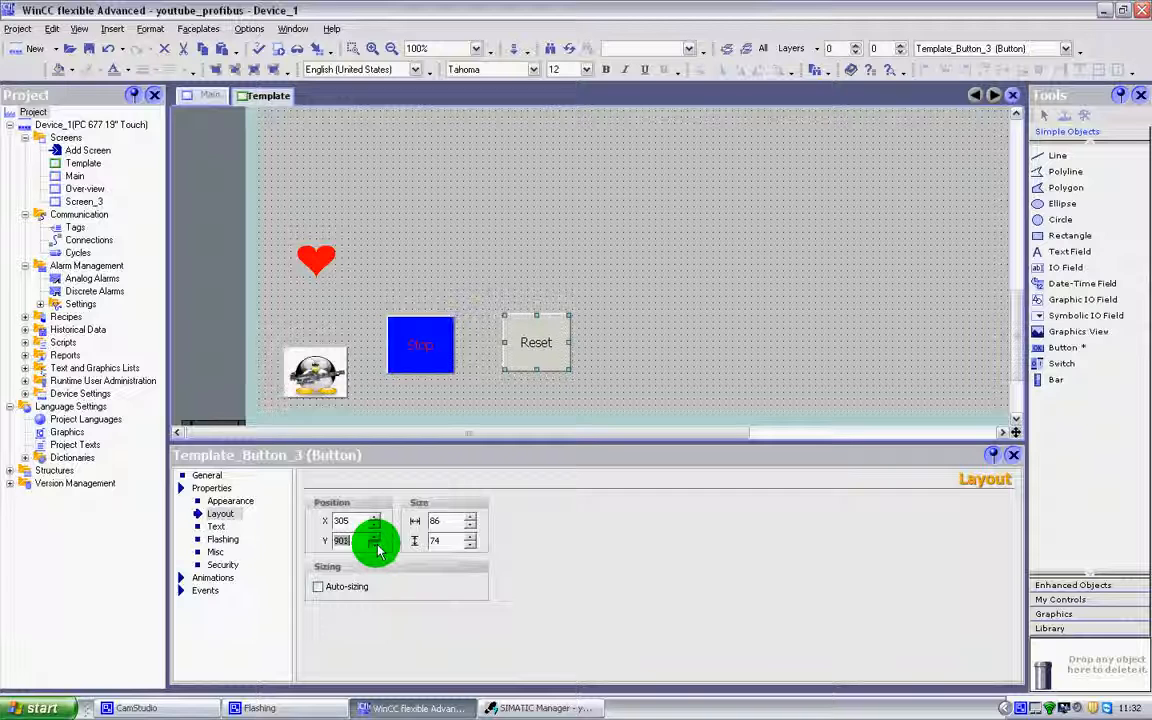
{"action": "left_click", "coordinate": [377, 545]}
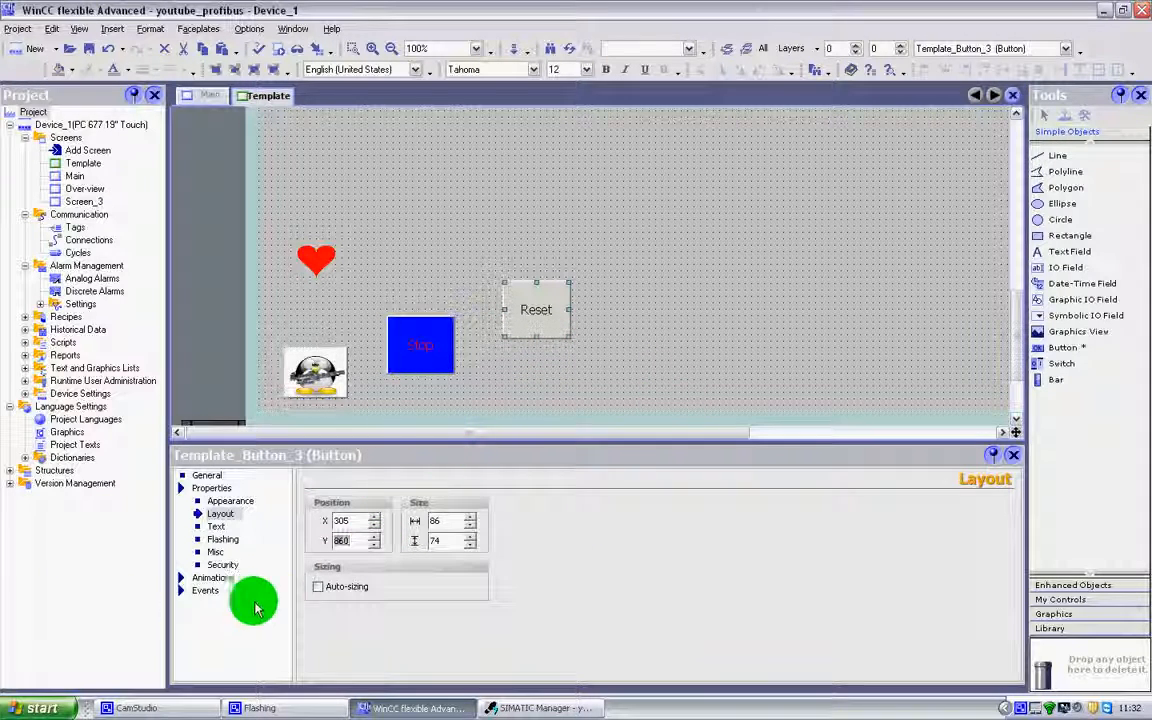
Enable auto-sizing for the Reset button, try resizing it, and enable auto-sizing for the penguin picture button as well.
{"action": "left_click", "coordinate": [319, 588]}
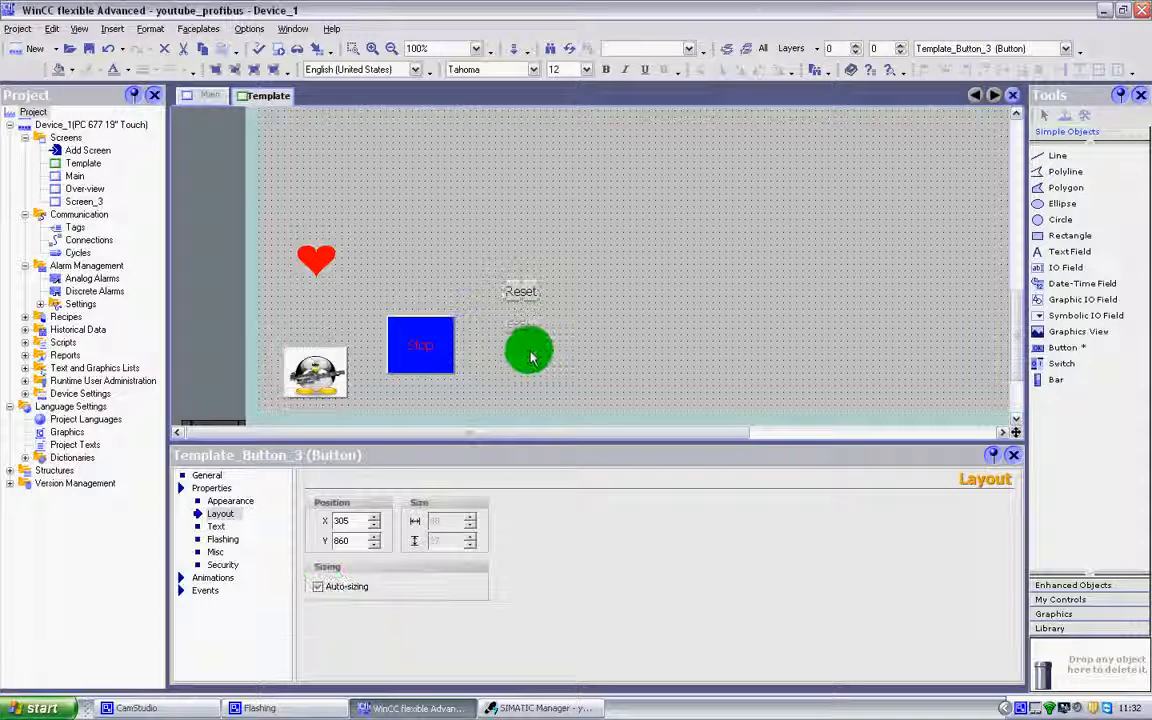
{"action": "left_click_drag", "start_coordinate": [520, 316], "coordinate": [533, 296]}
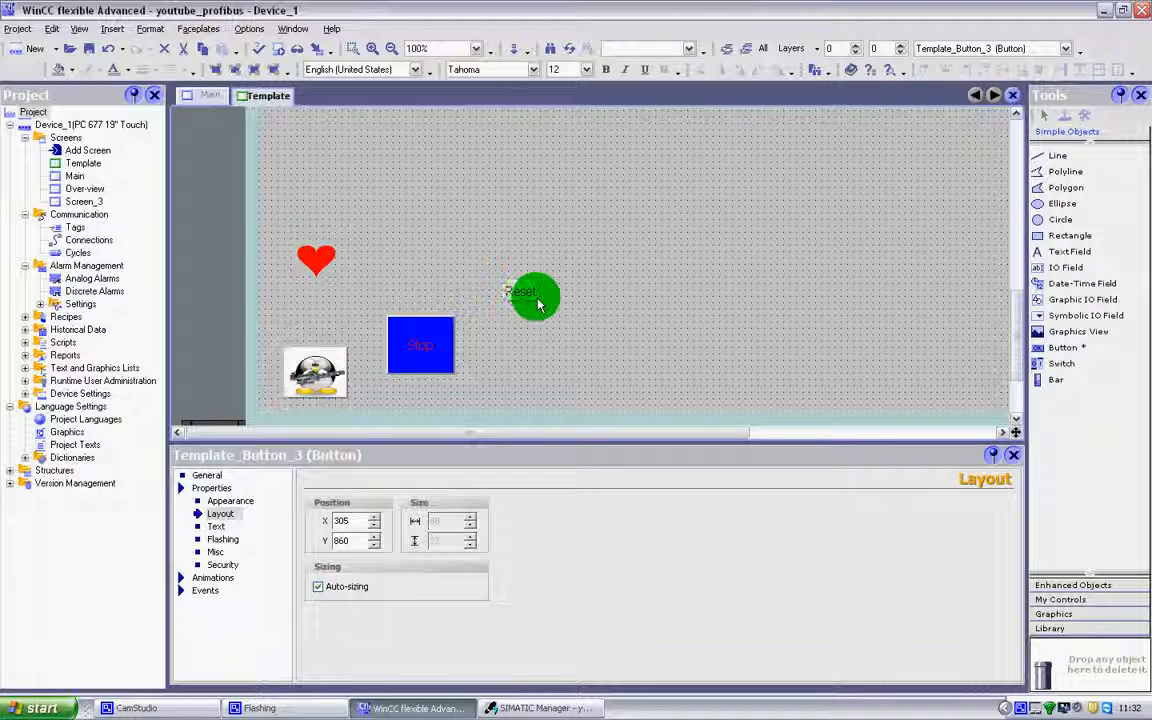
{"action": "left_click", "coordinate": [315, 388]}
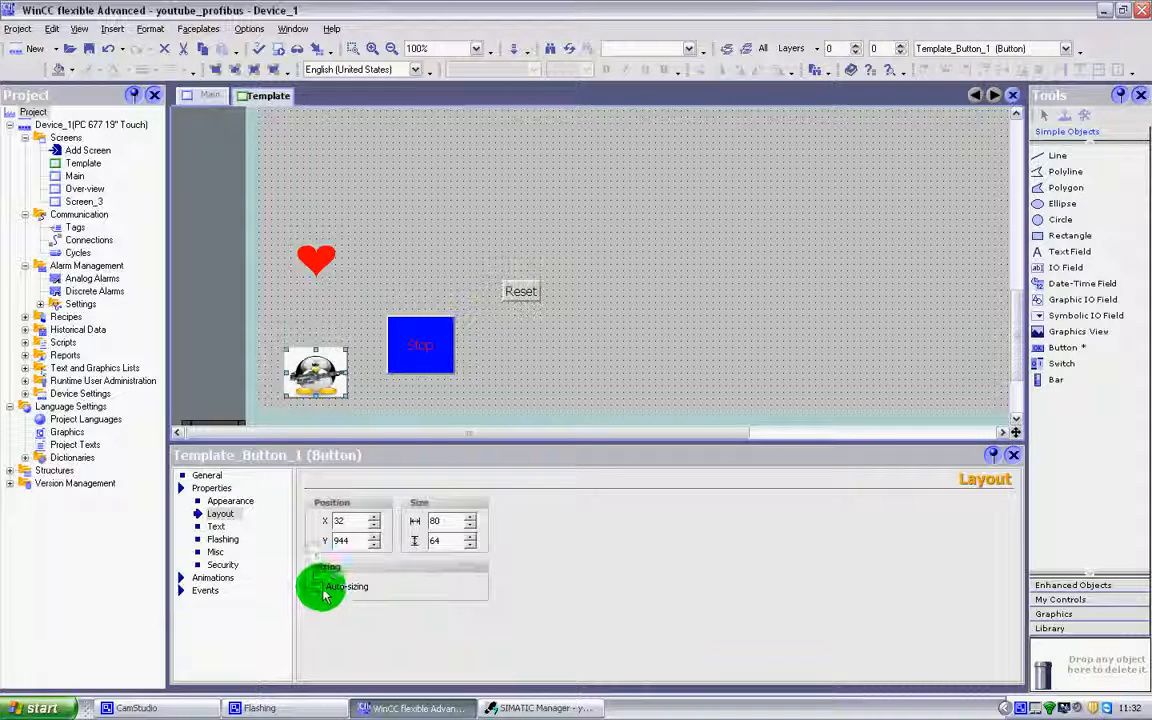
{"action": "left_click", "coordinate": [319, 587]}
Move the auto-sized penguin button up the template, clear of the Stop button, to X 128, Y 640.
{"action": "scroll", "coordinate": [1016, 340], "scroll_direction": "down", "scroll_amount": 1}
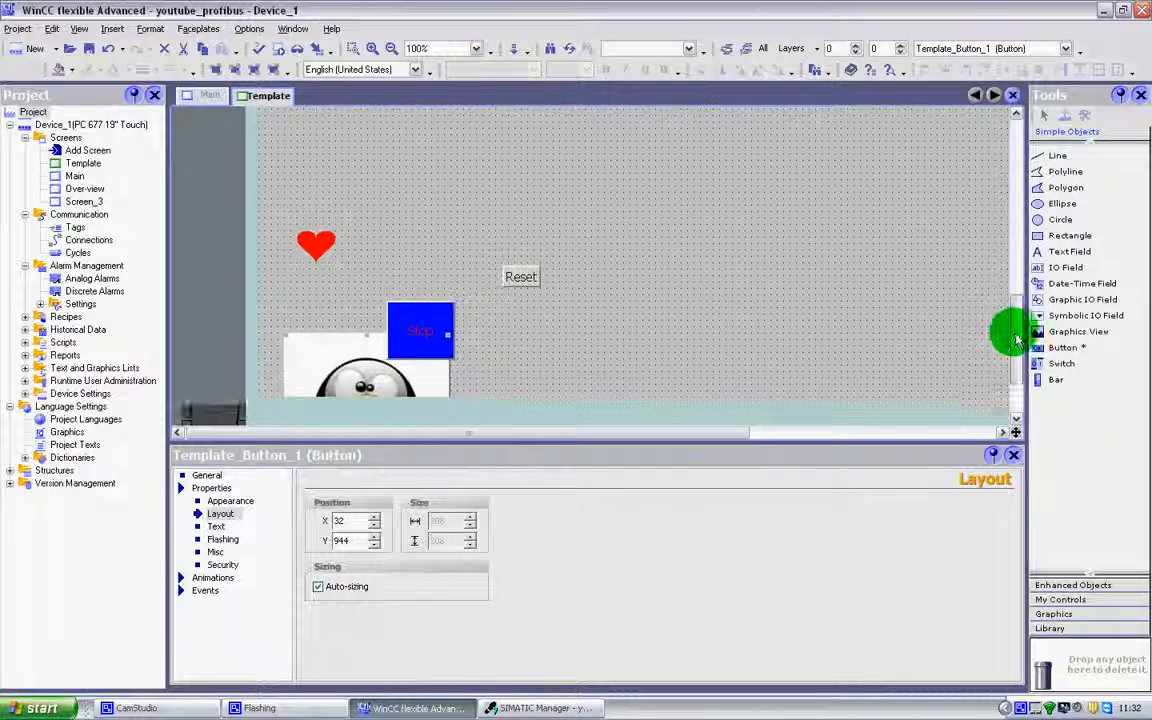
{"action": "scroll", "coordinate": [1016, 340], "scroll_direction": "down", "scroll_amount": 3}
{"action": "left_click_drag", "start_coordinate": [324, 252], "coordinate": [374, 126]}
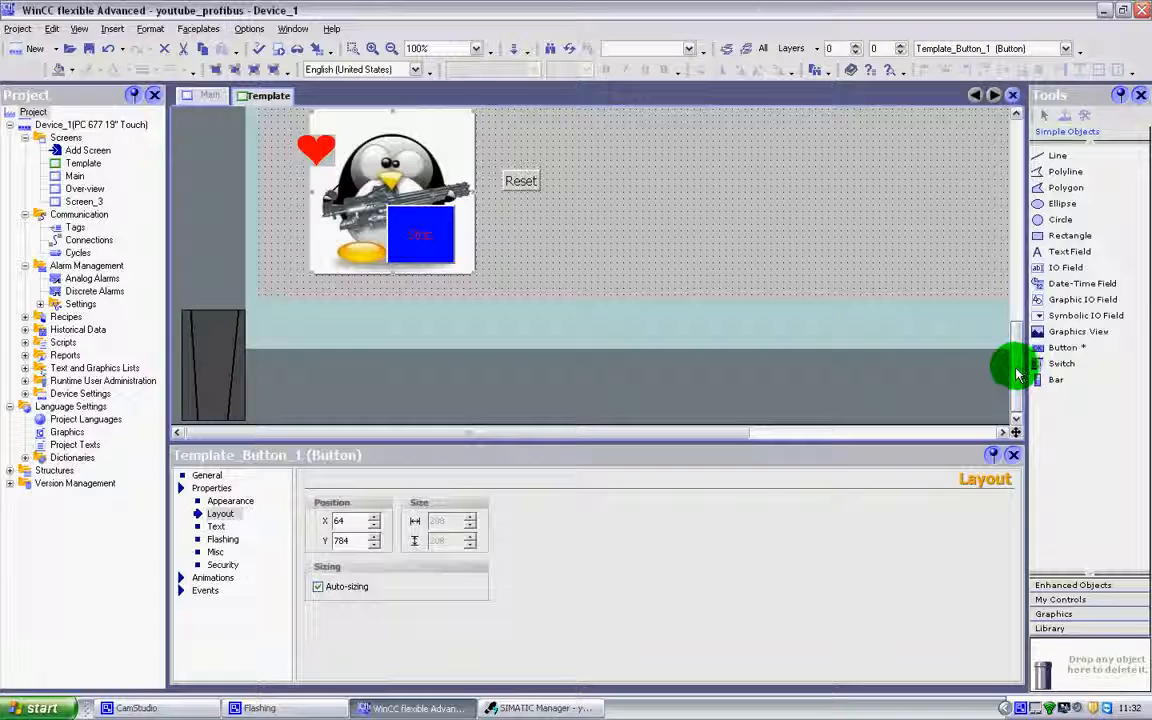
{"action": "scroll", "coordinate": [1016, 373], "scroll_direction": "up", "scroll_amount": 3}
{"action": "left_click_drag", "start_coordinate": [360, 257], "coordinate": [412, 141]}
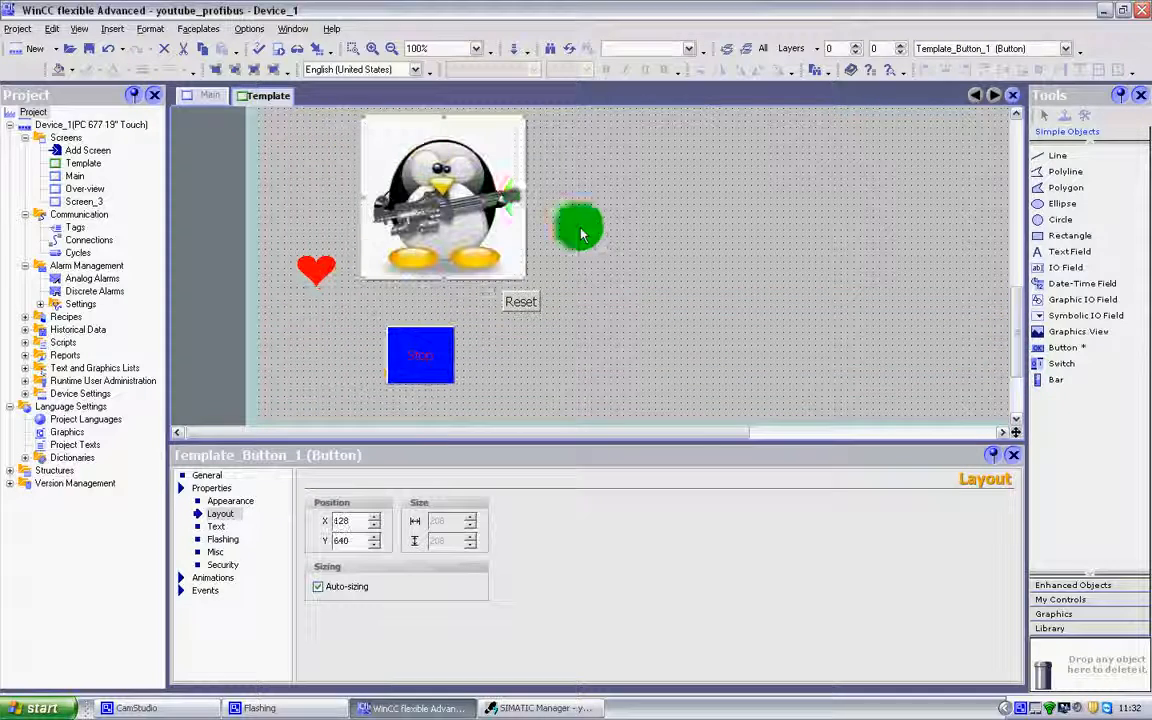
Disable auto-sizing for the penguin button, shrink it to 88 by 72 and place it at X 16, Y 904.
{"action": "left_click", "coordinate": [318, 588]}
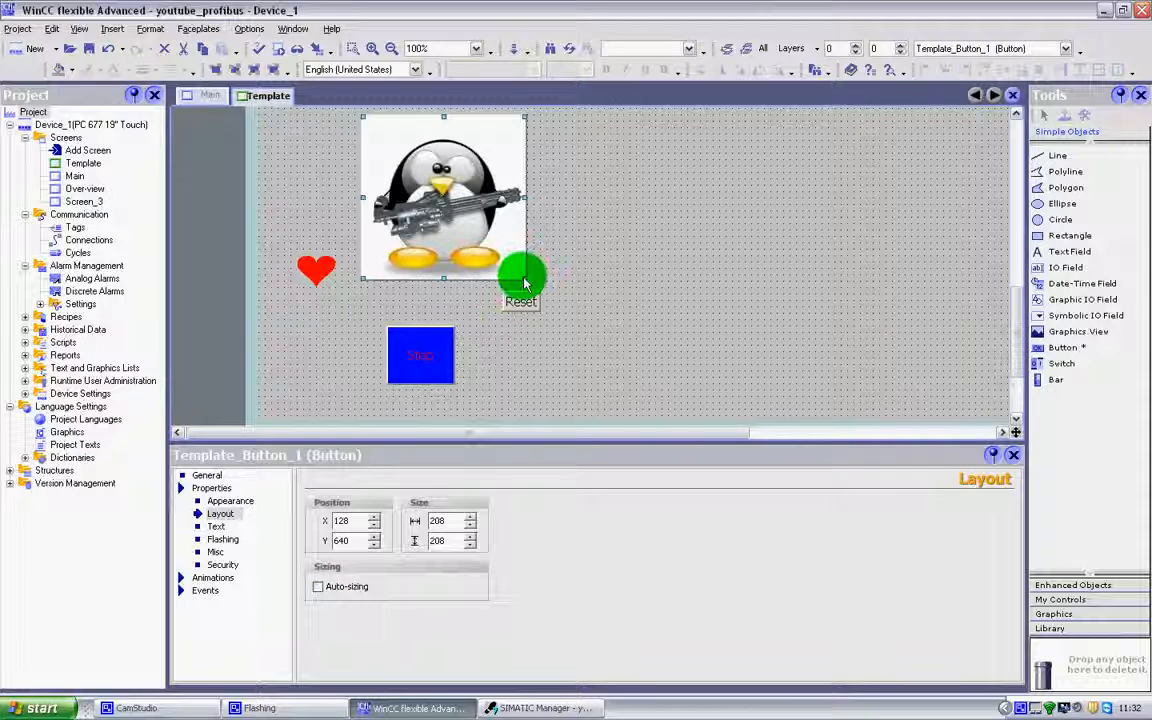
{"action": "left_click_drag", "start_coordinate": [525, 285], "coordinate": [305, 348]}
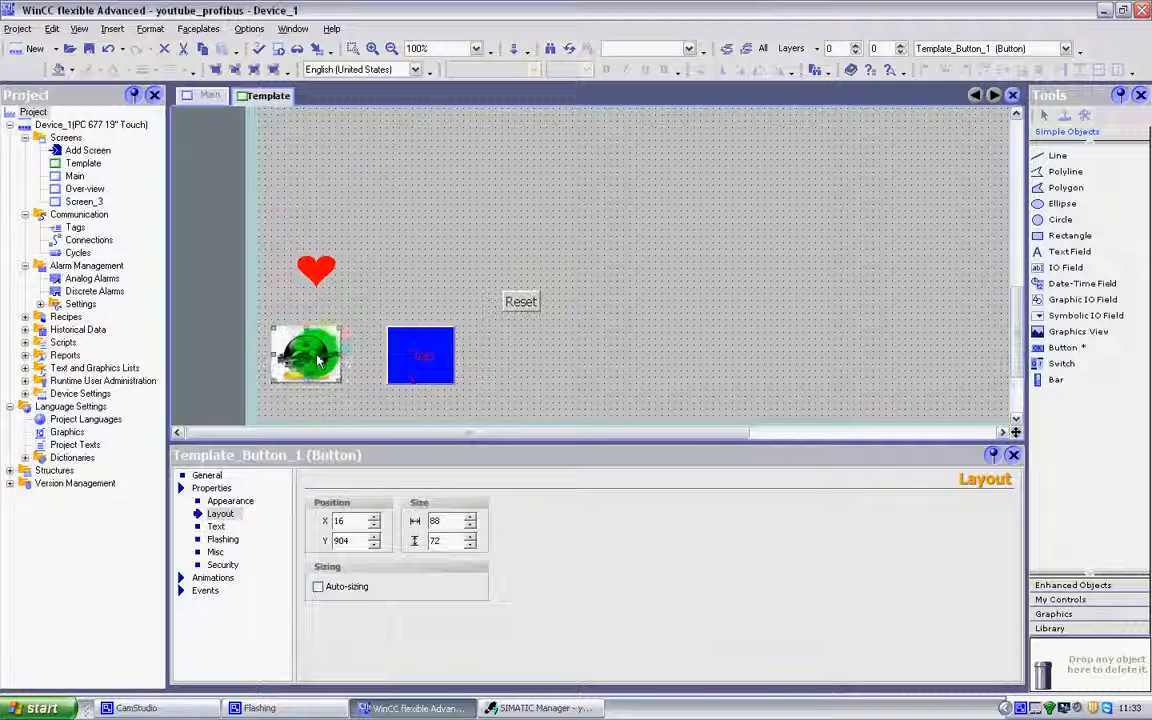
Disable auto-sizing for the Reset button, enlarge it to 95 by 68 and place it beside Stop at X 264, Y 896.
{"action": "left_click", "coordinate": [506, 302]}
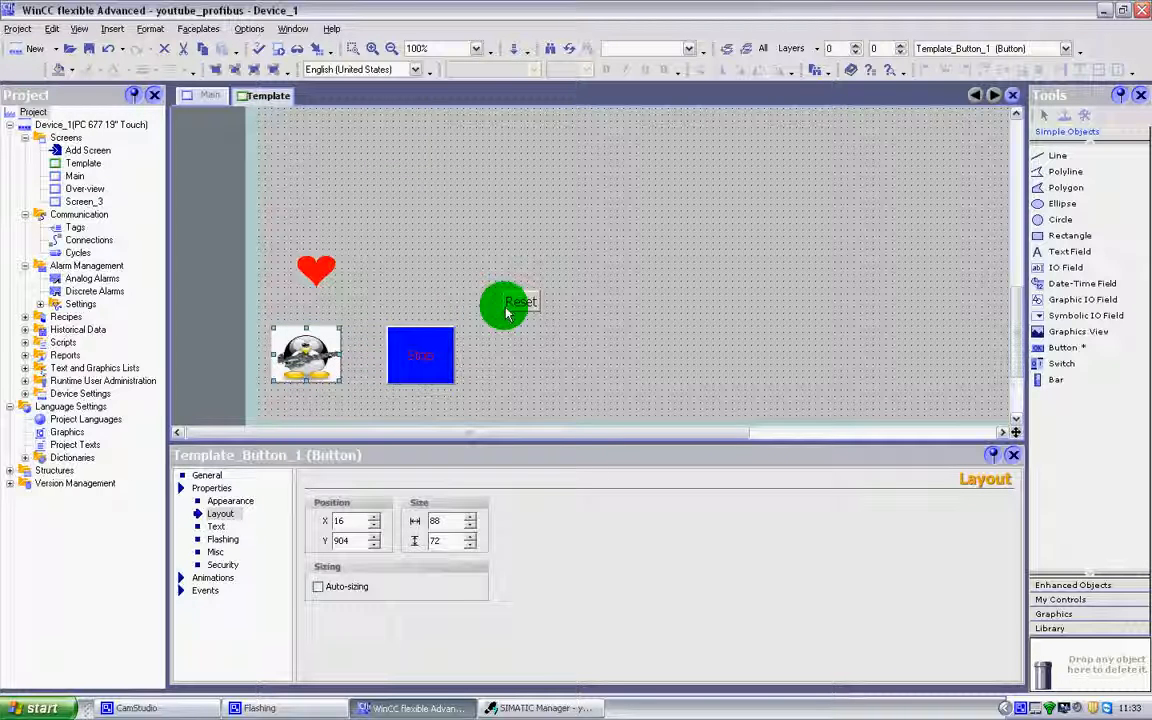
{"action": "left_click", "coordinate": [334, 590]}
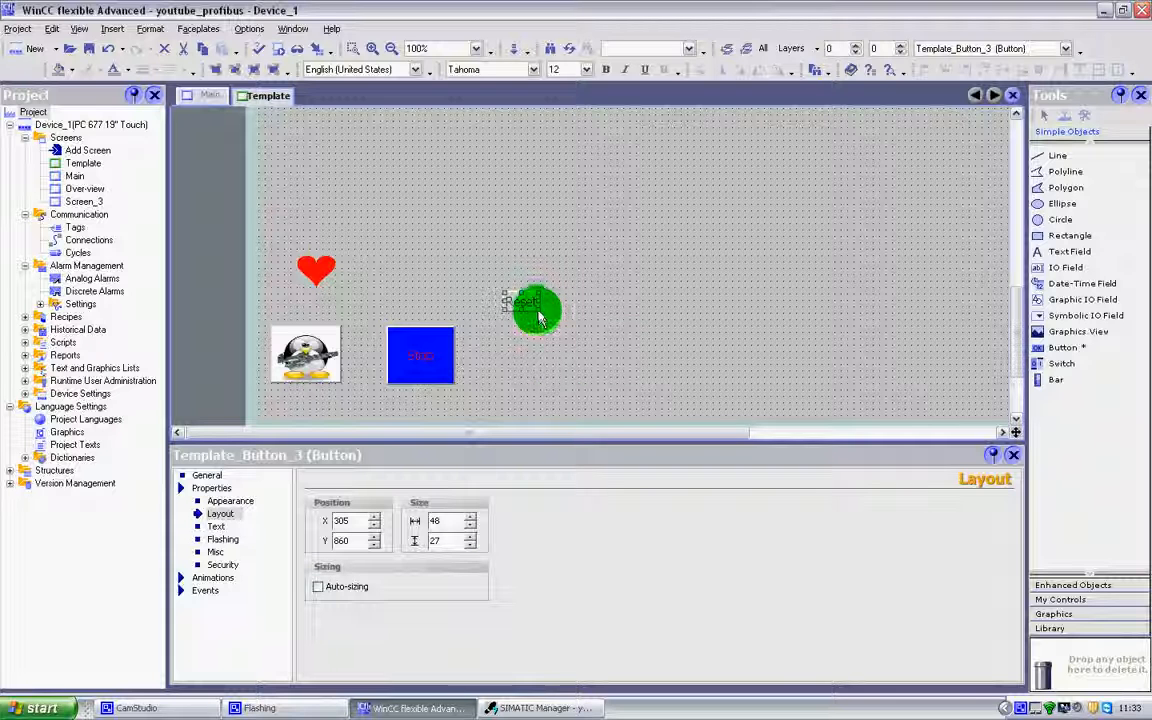
{"action": "left_click_drag", "start_coordinate": [538, 318], "coordinate": [522, 352]}
Try horizontal alignment options such as Left on the Reset button's text and set it back to Center.
{"action": "left_click", "coordinate": [217, 527]}
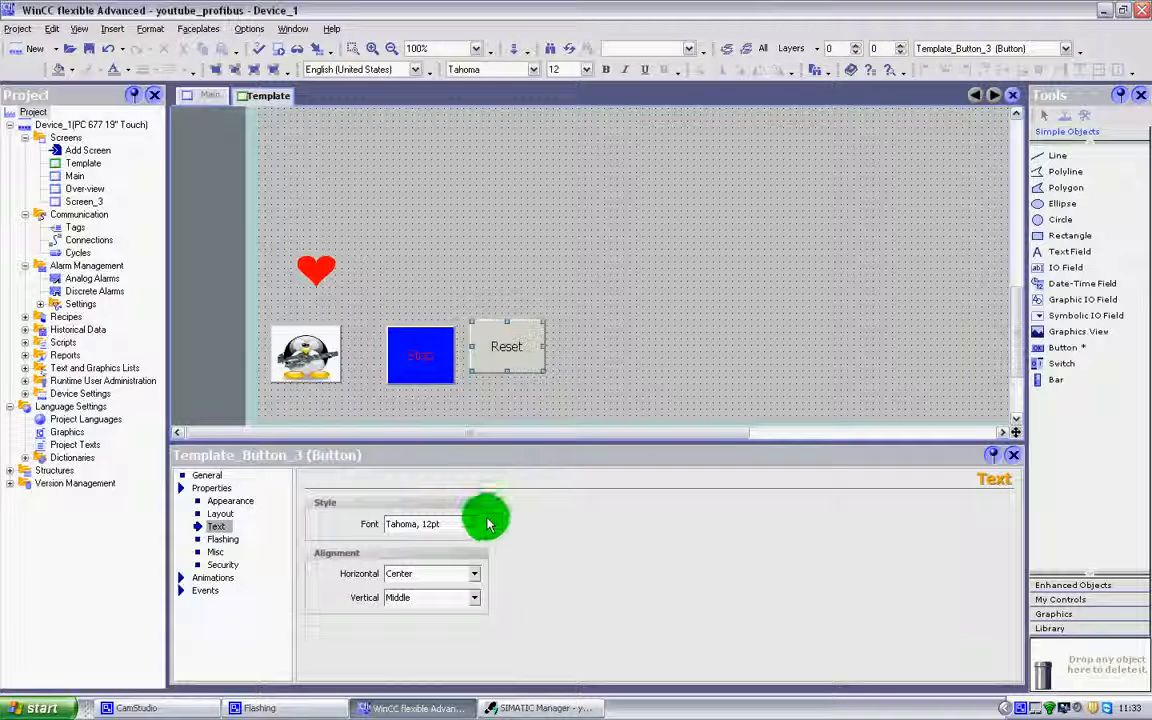
{"action": "left_click", "coordinate": [478, 575]}
{"action": "left_click", "coordinate": [465, 586]}
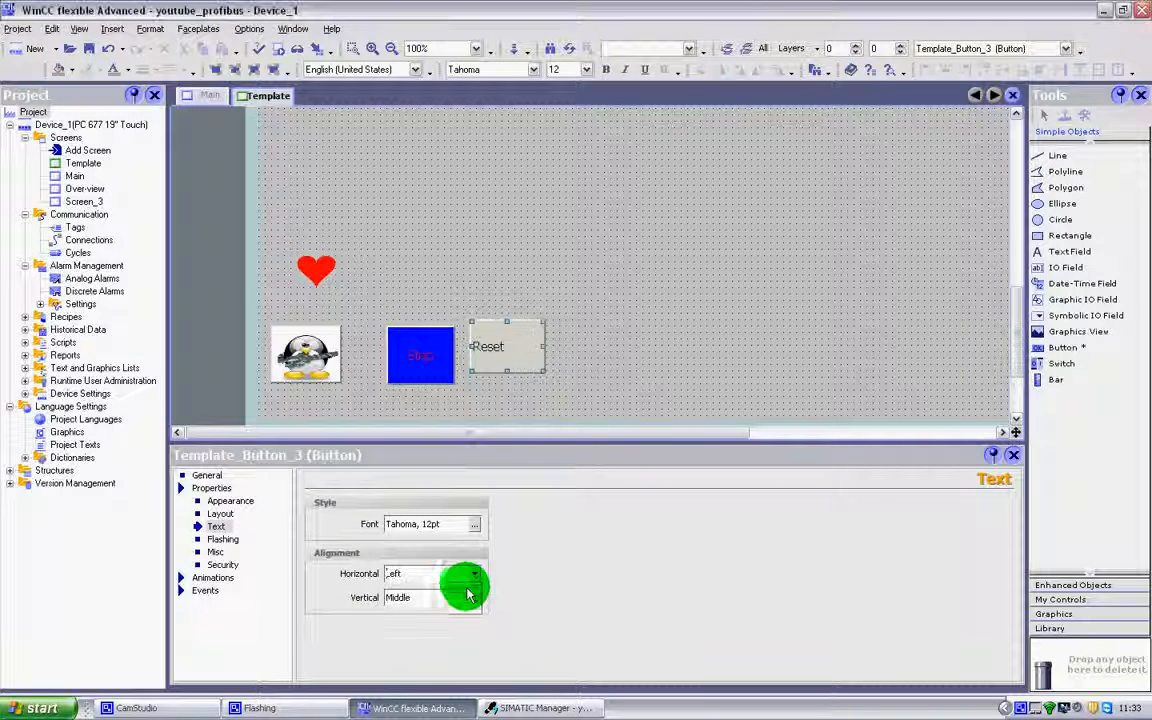
{"action": "left_click", "coordinate": [478, 573]}
{"action": "left_click", "coordinate": [458, 606]}
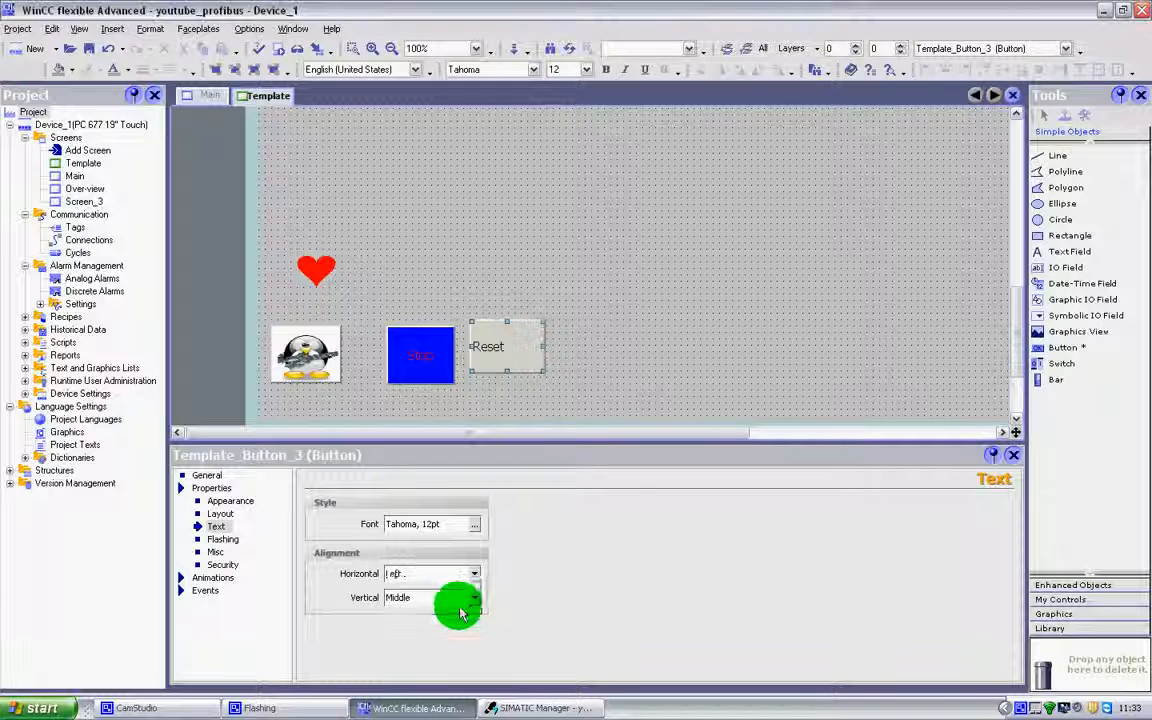
{"action": "left_click", "coordinate": [476, 573]}
{"action": "left_click", "coordinate": [455, 598]}
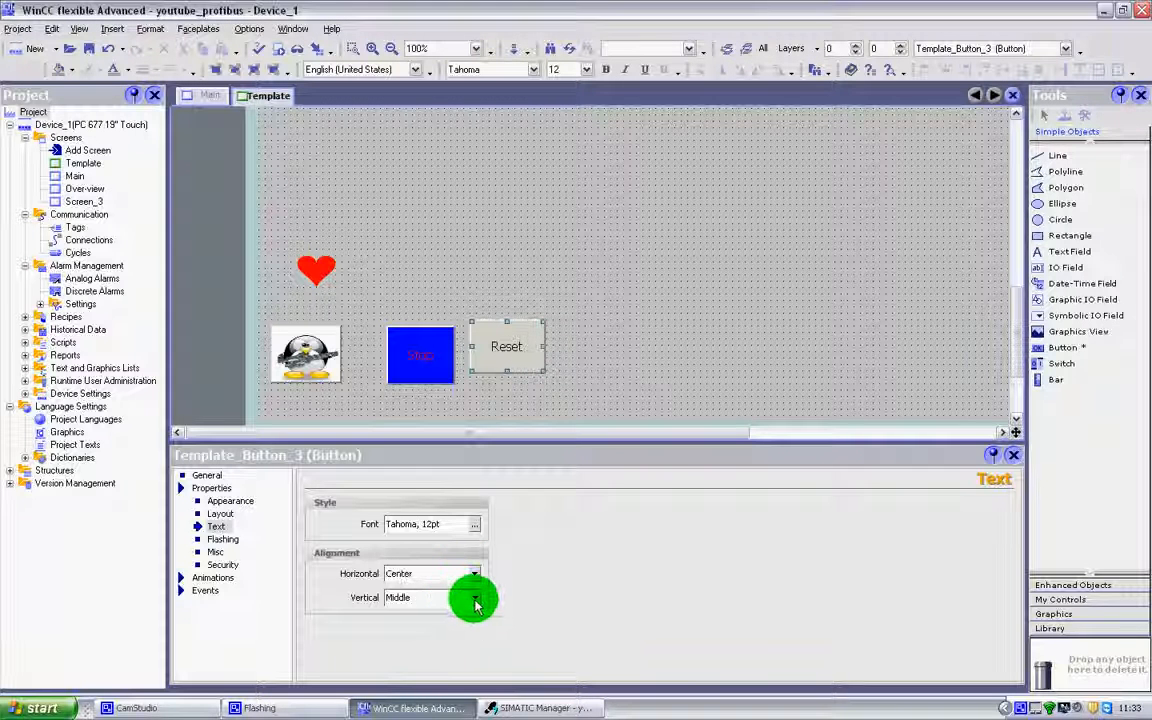
Try Top, Middle and Bottom vertical alignment for the Reset button's text and return it to Middle.
{"action": "left_click", "coordinate": [475, 600]}
{"action": "left_click", "coordinate": [446, 610]}
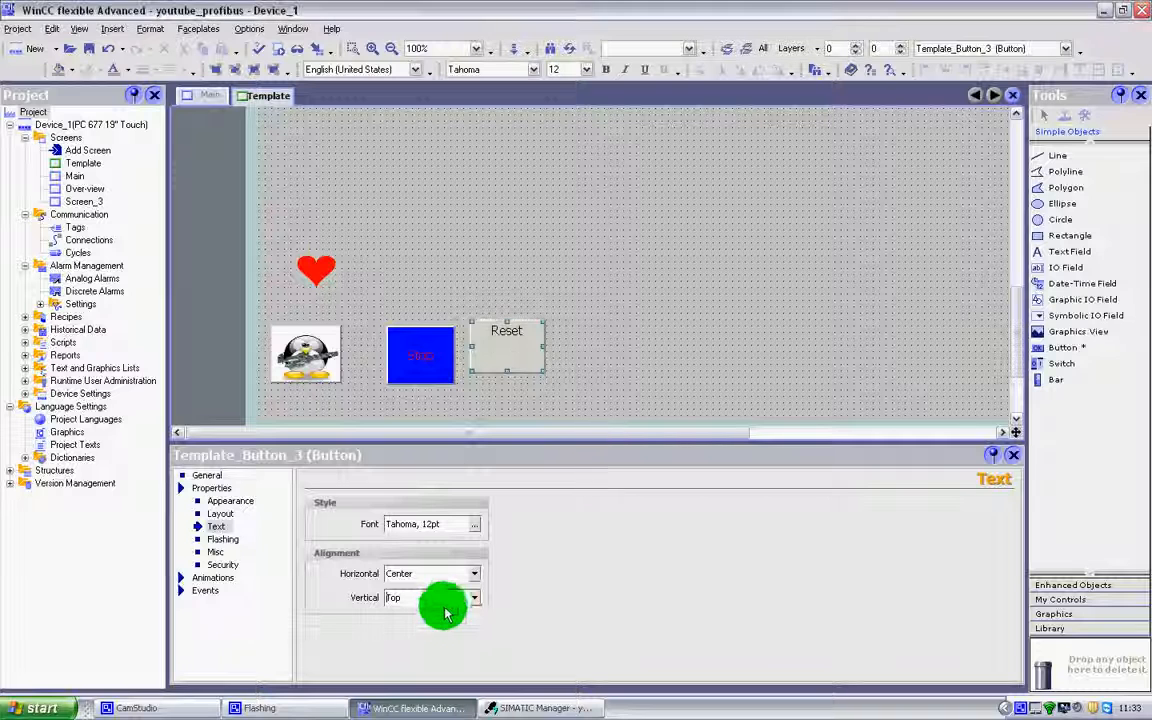
{"action": "left_click", "coordinate": [473, 600]}
{"action": "left_click", "coordinate": [450, 621]}
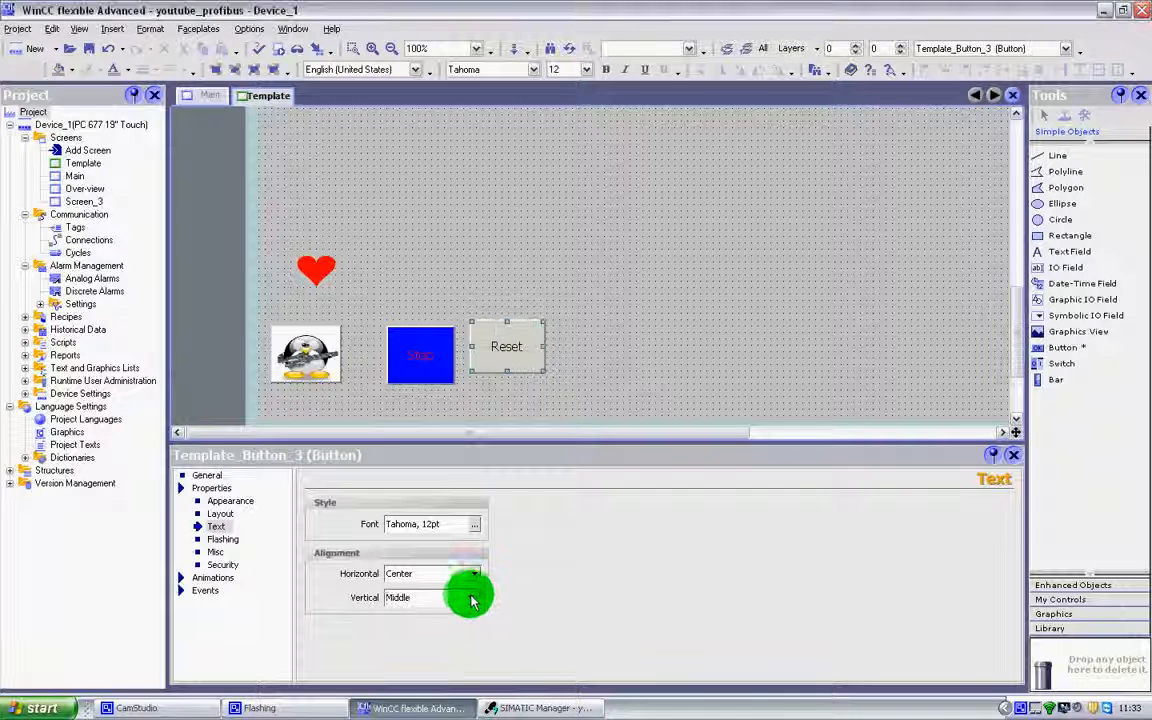
{"action": "left_click", "coordinate": [463, 597]}
{"action": "left_click", "coordinate": [447, 634]}
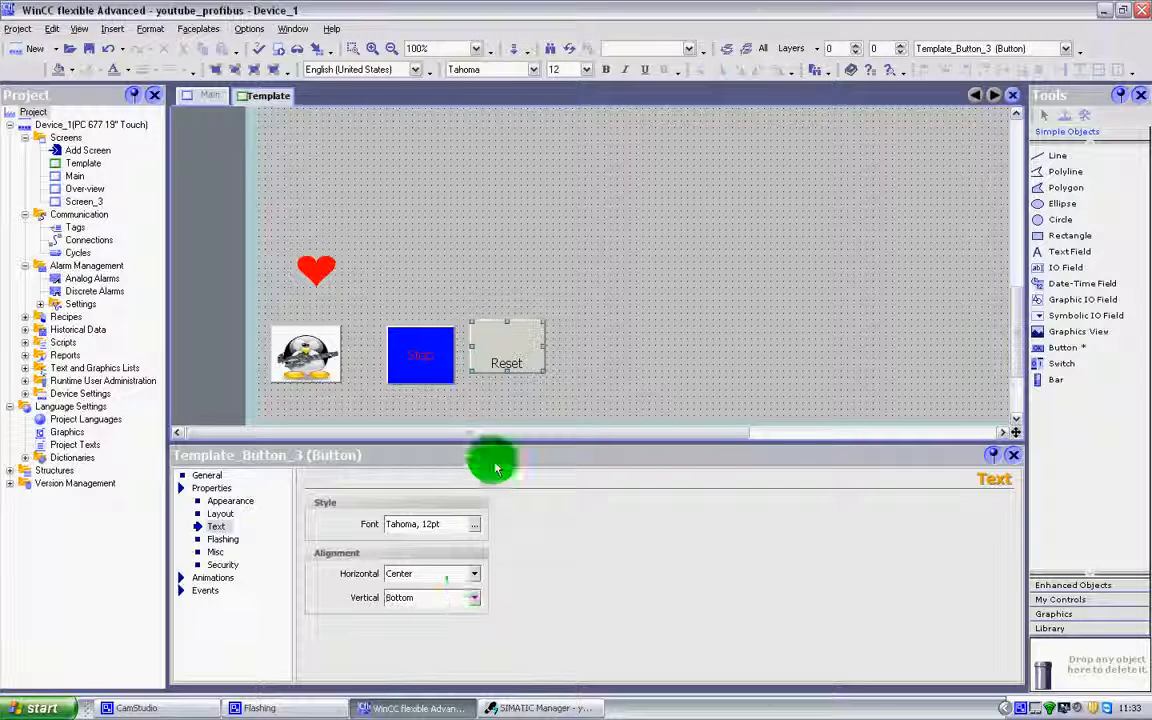
{"action": "left_click", "coordinate": [474, 599]}
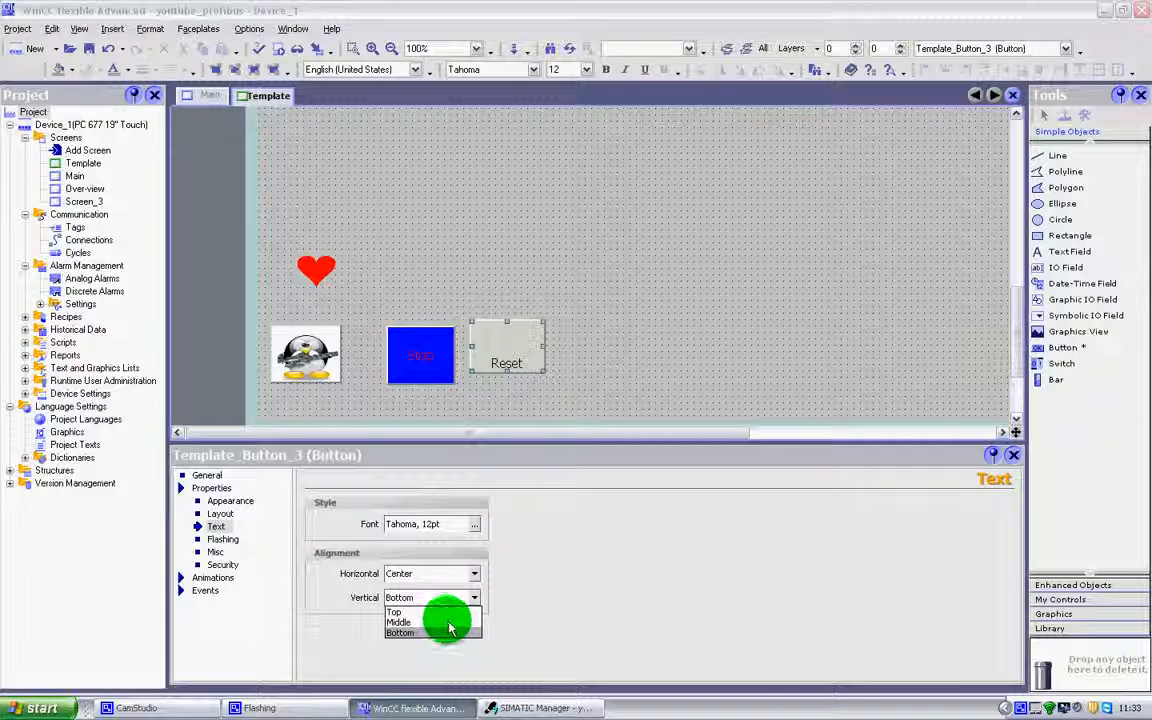
{"action": "left_click", "coordinate": [446, 621]}
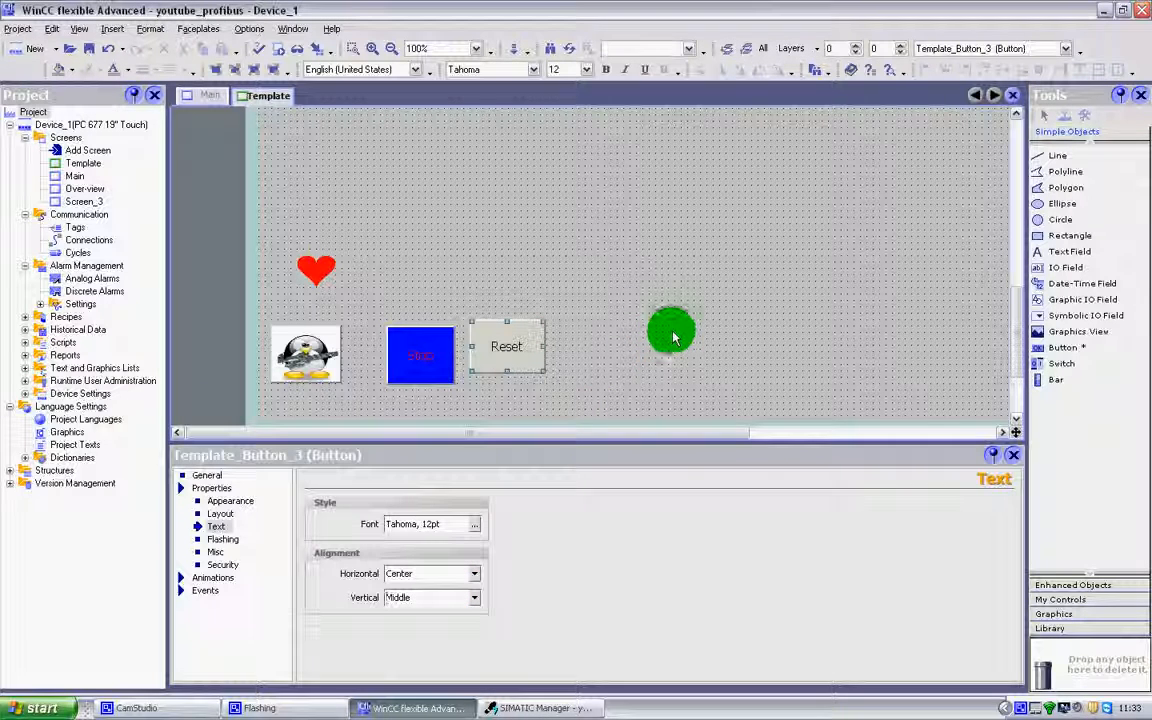
Set the Reset button's flashing to Standard, check it in Runtime and close Runtime.
{"action": "left_click", "coordinate": [210, 539]}
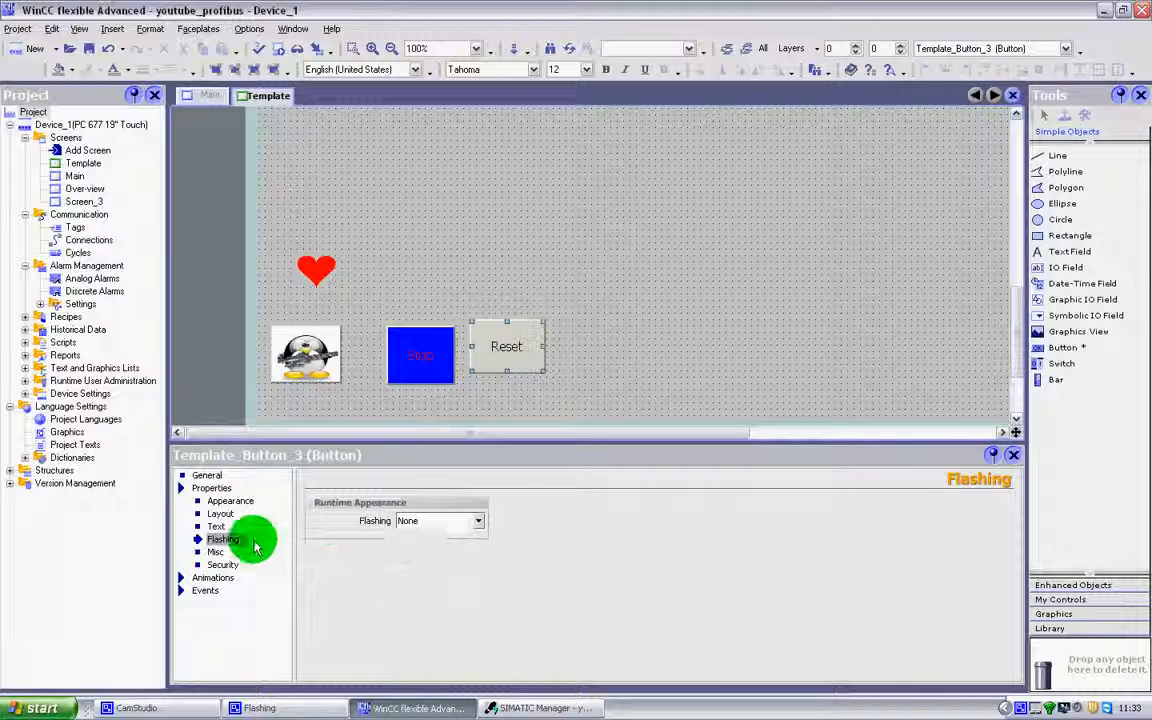
{"action": "left_click", "coordinate": [478, 521]}
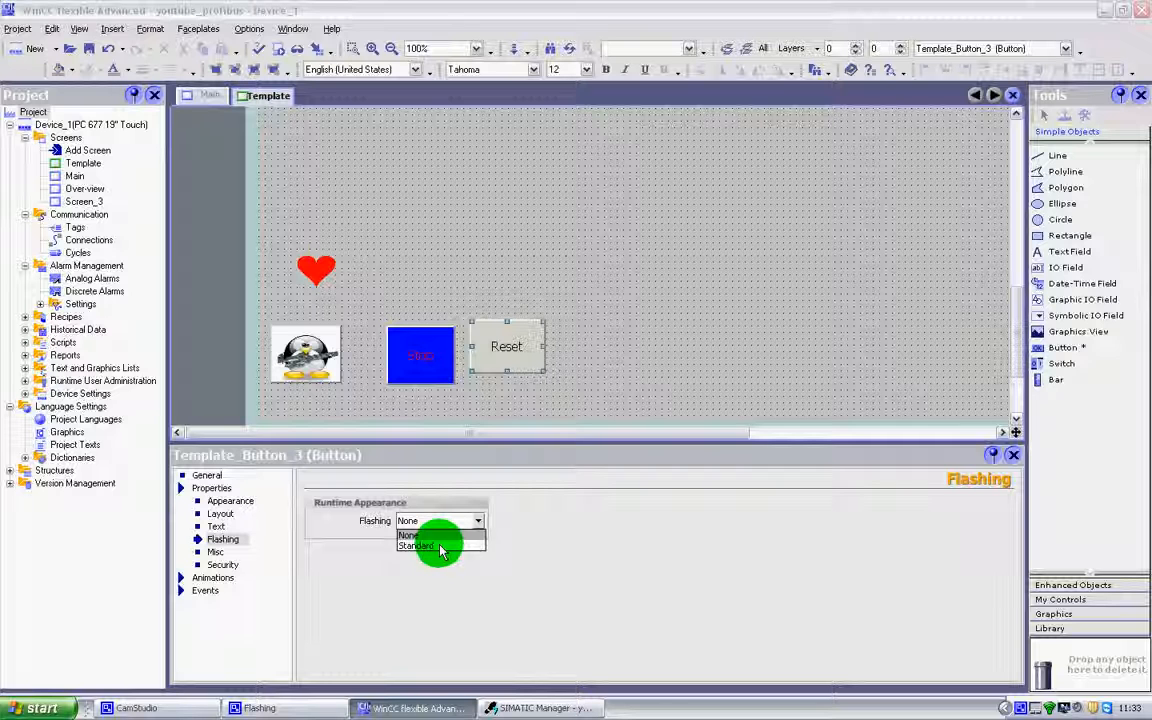
{"action": "left_click", "coordinate": [437, 545]}
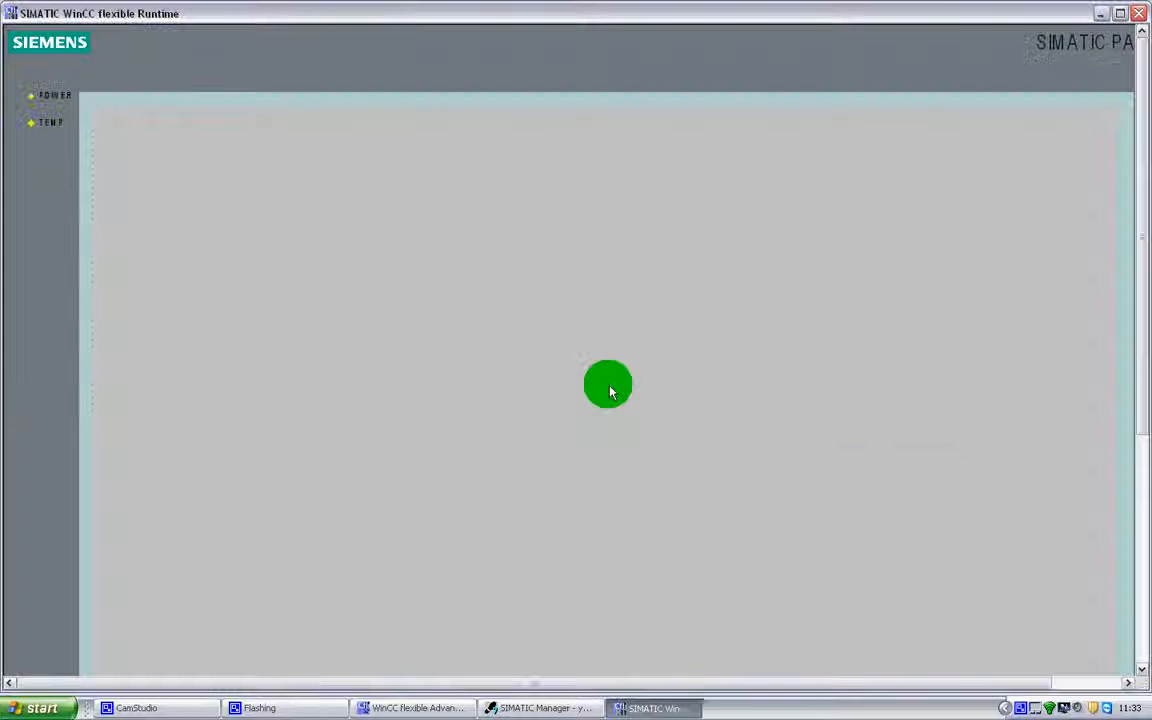
{"action": "left_click_drag", "start_coordinate": [1142, 259], "coordinate": [1131, 489]}
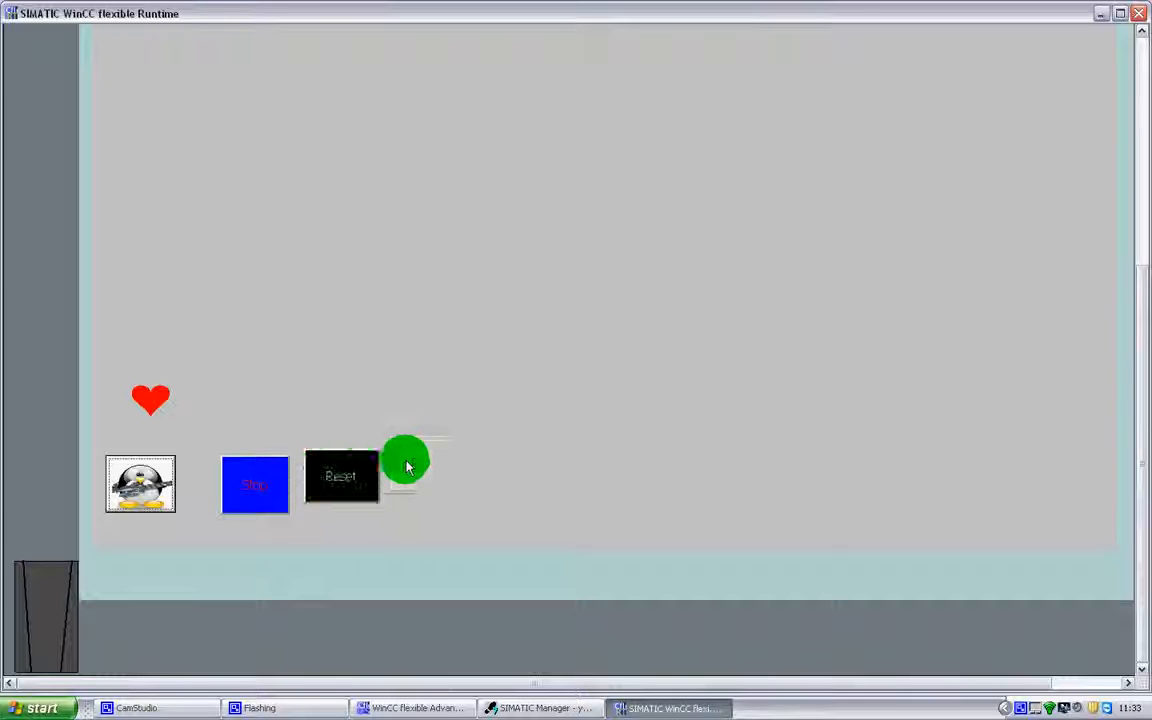
{"action": "left_click", "coordinate": [1137, 11]}
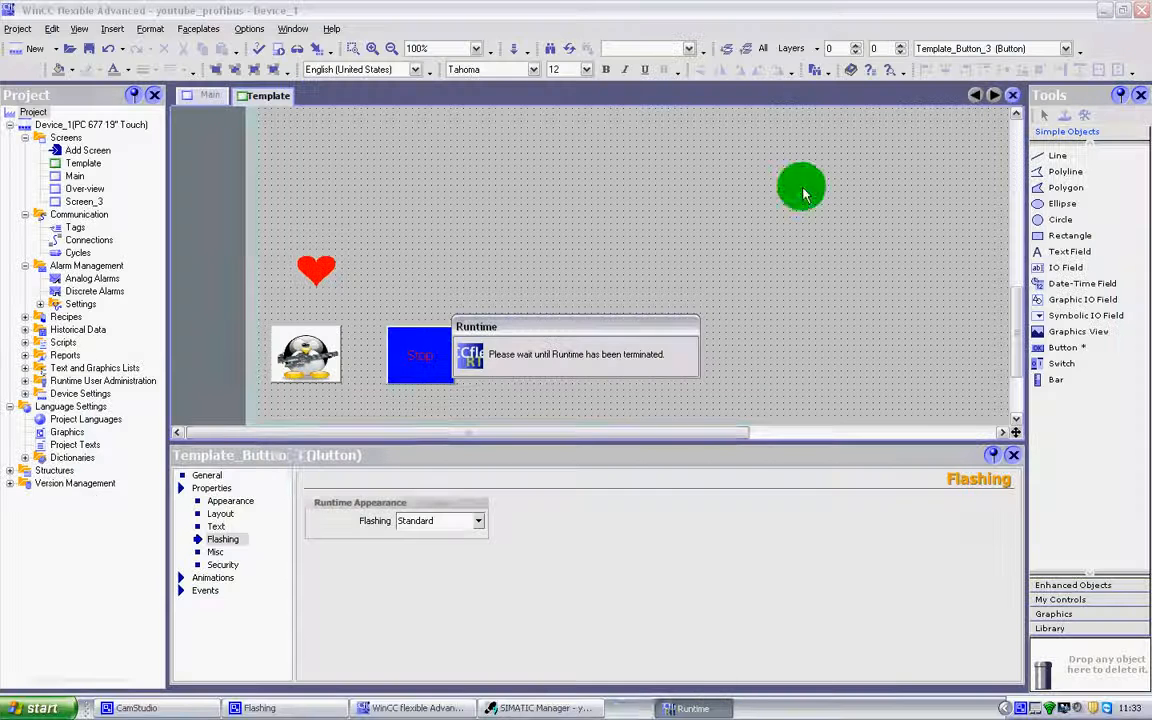
Change the Reset button's foreground color to red and its background color to yellow.
{"action": "left_click", "coordinate": [224, 514]}
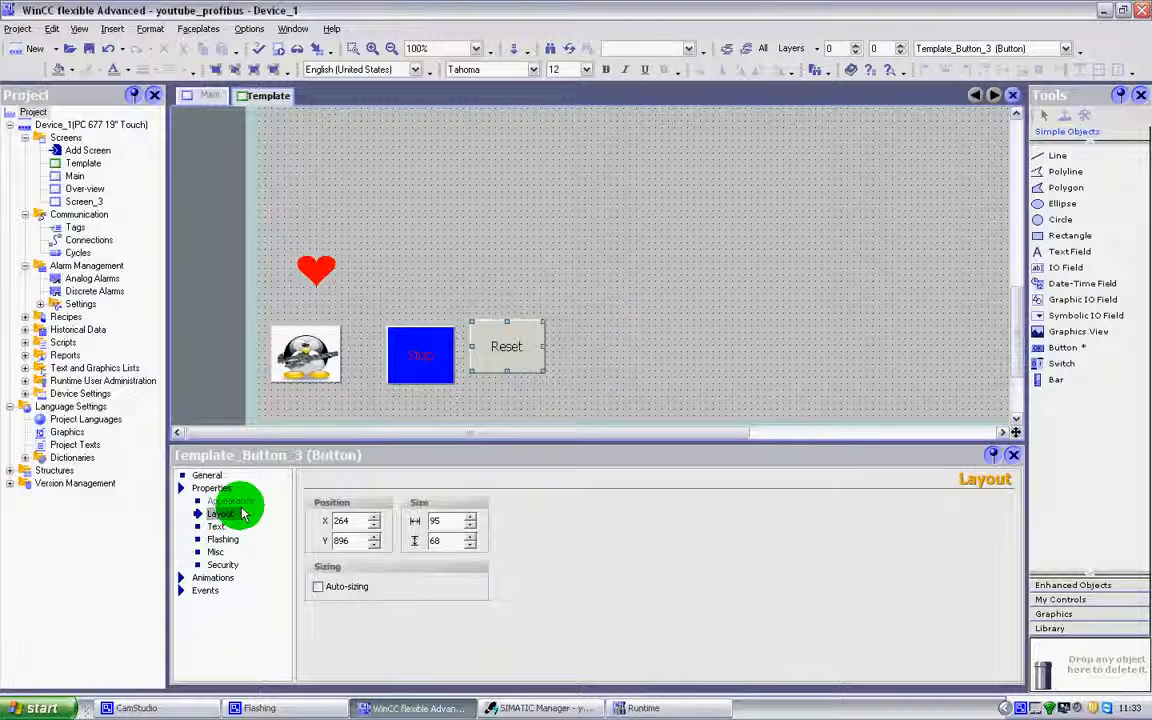
{"action": "left_click", "coordinate": [236, 501]}
{"action": "left_click", "coordinate": [473, 522]}
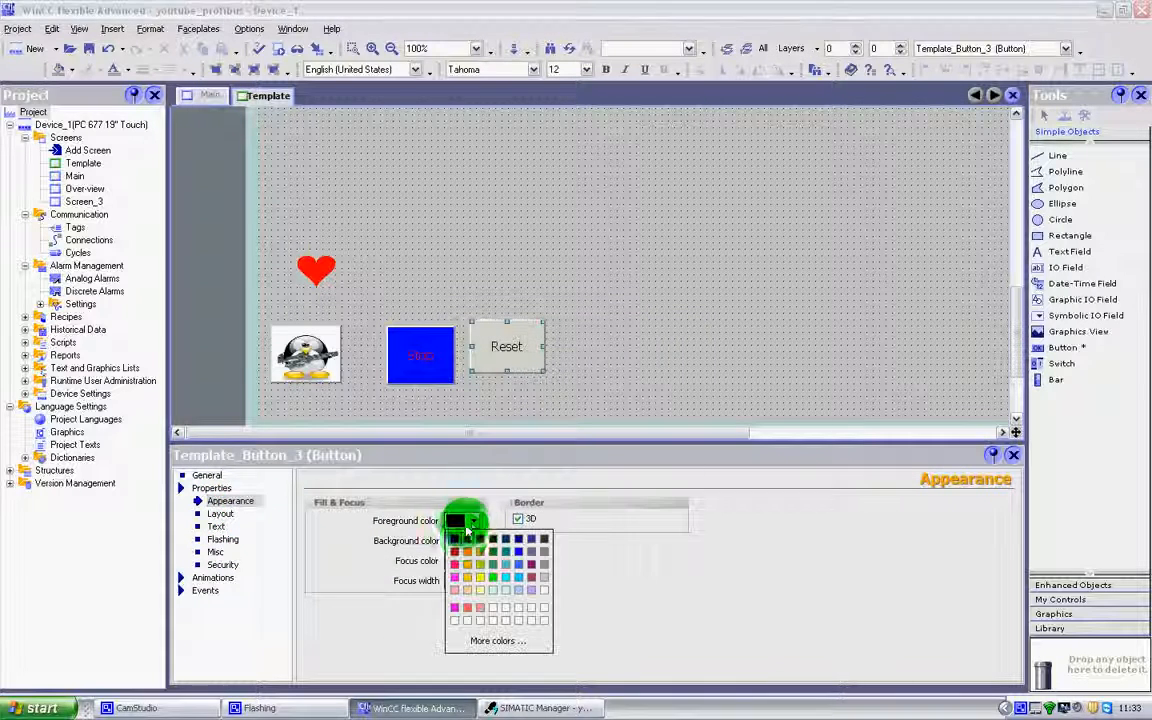
{"action": "left_click", "coordinate": [455, 565]}
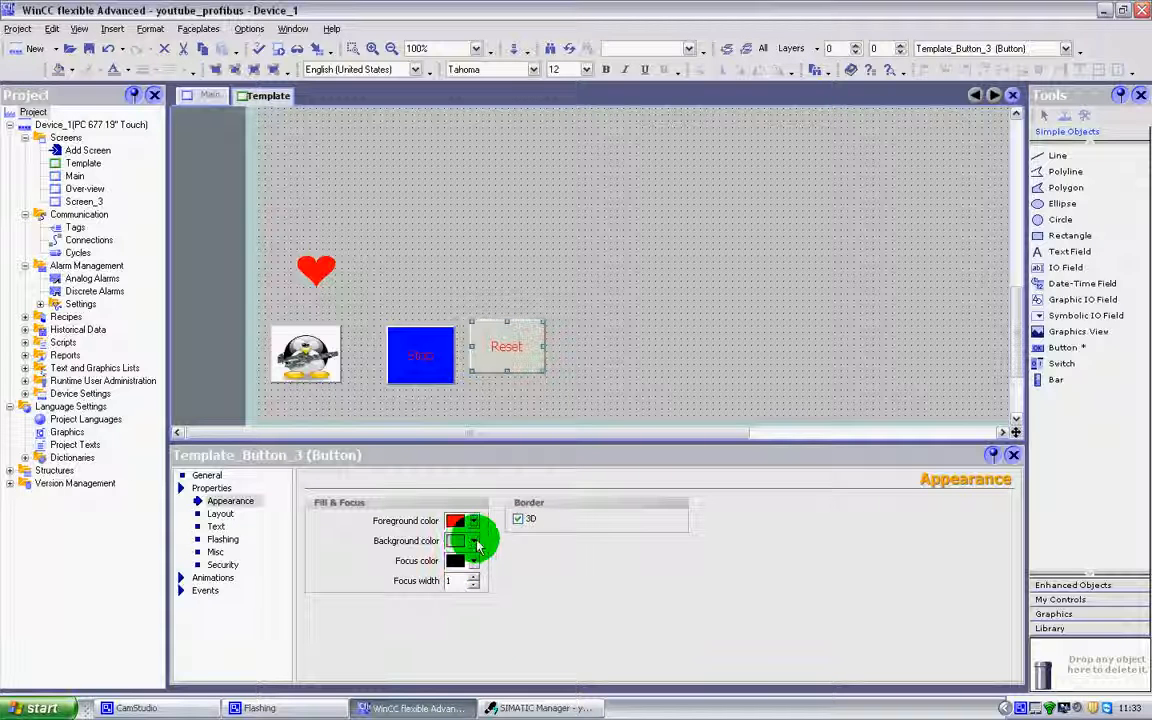
{"action": "left_click", "coordinate": [474, 541]}
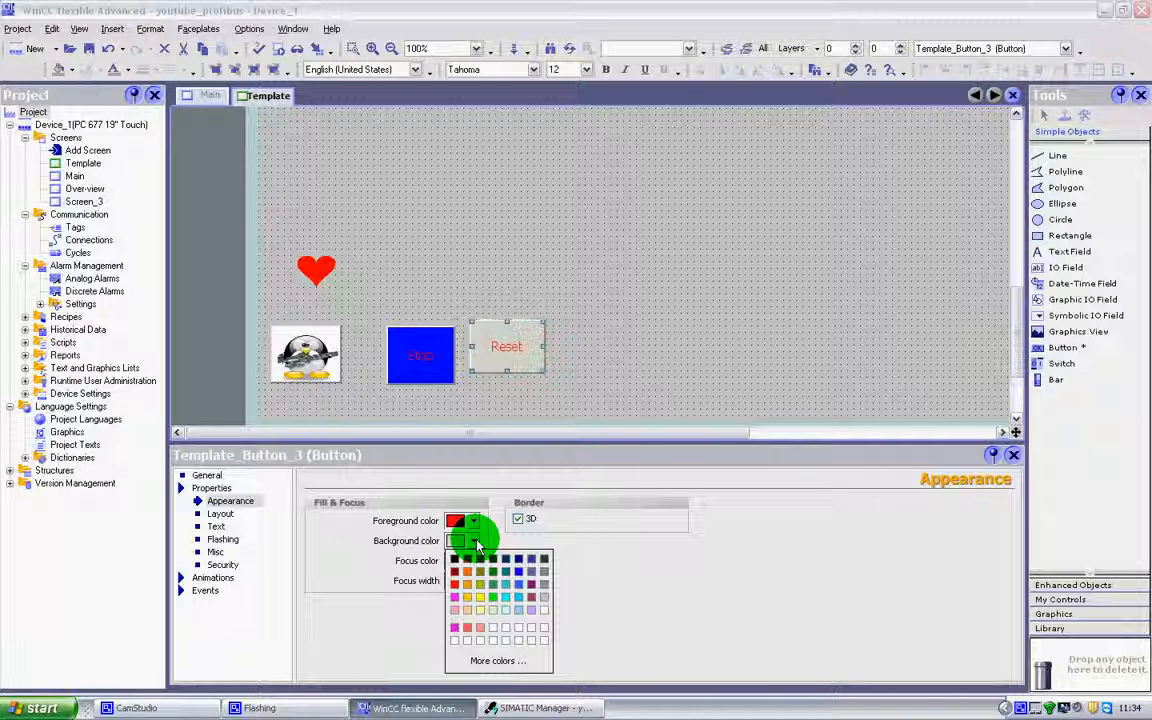
{"action": "left_click", "coordinate": [472, 590]}
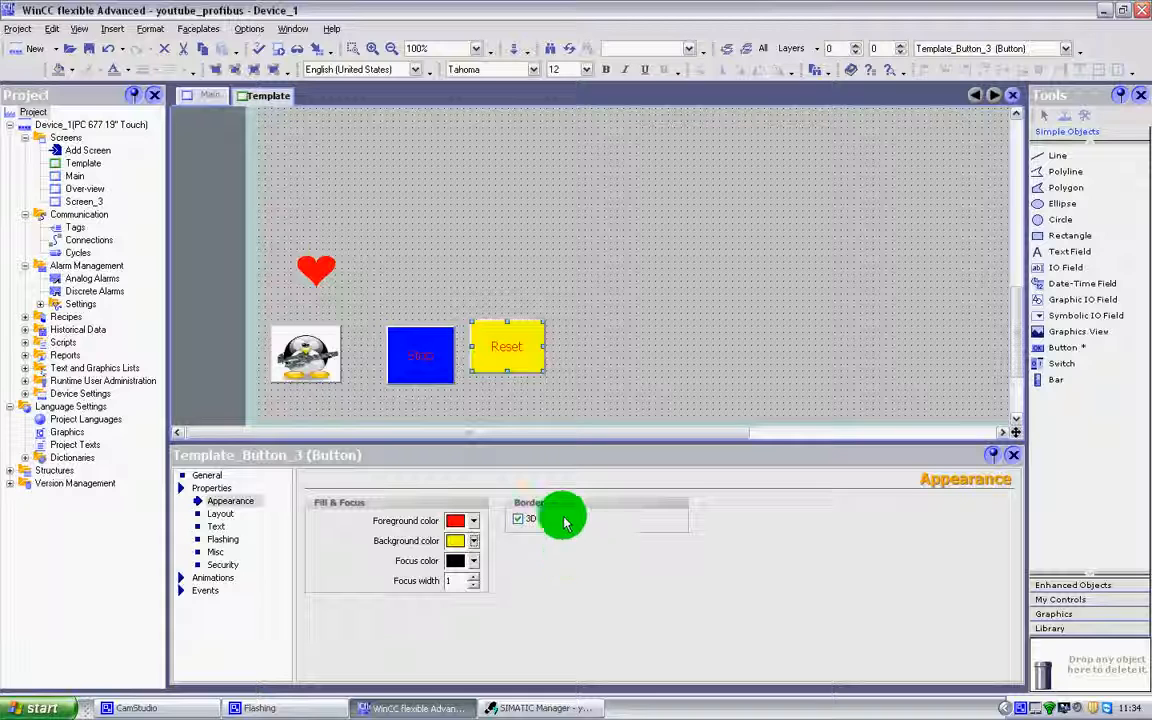
Start Runtime, examine how the recolored Reset button flashes, and close Runtime.
{"action": "left_click", "coordinate": [278, 47]}
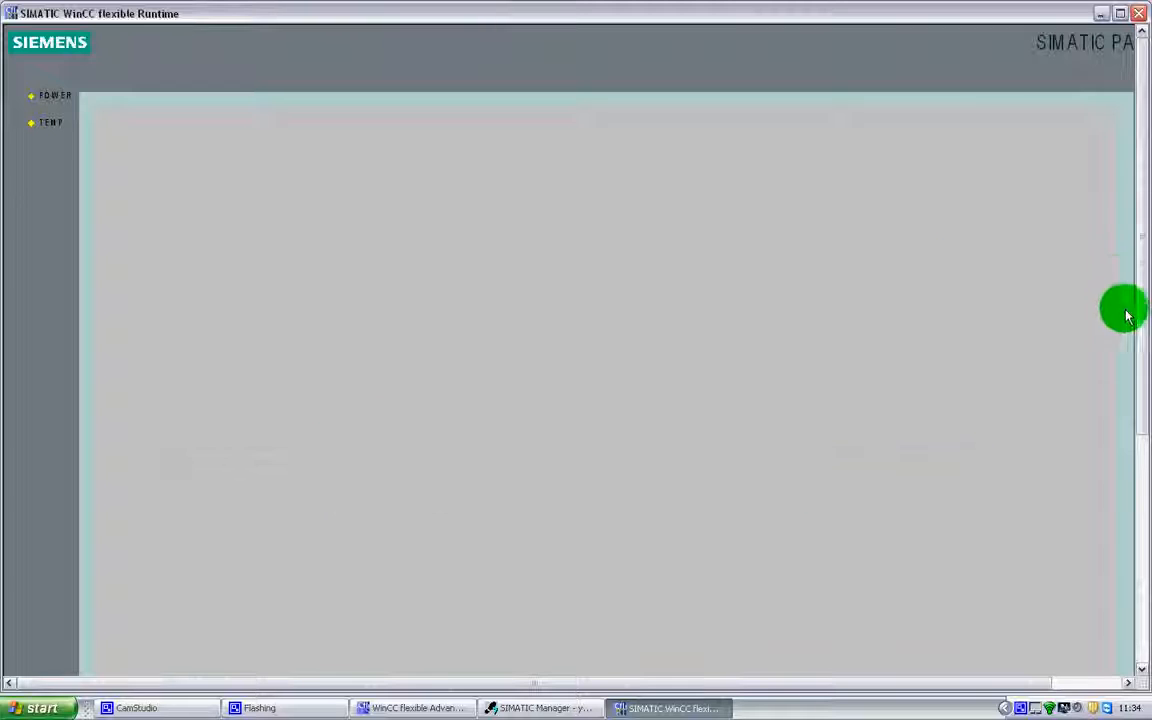
{"action": "left_click_drag", "start_coordinate": [1141, 332], "coordinate": [1141, 543]}
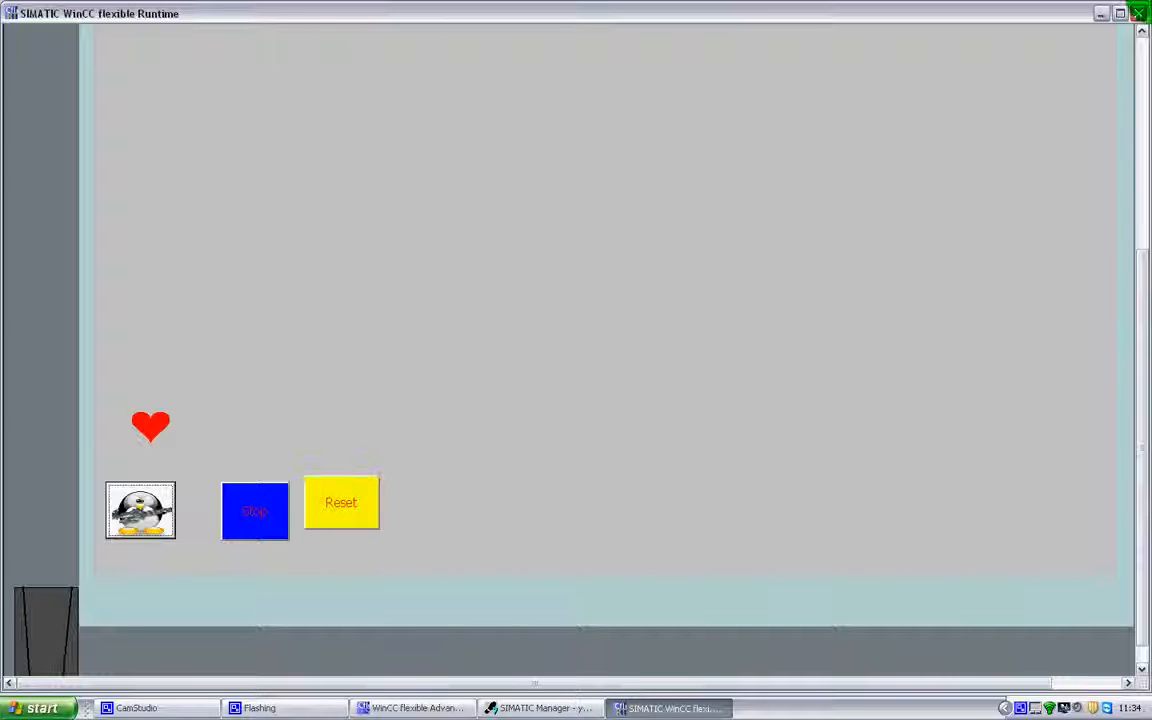
{"action": "left_click", "coordinate": [1141, 14]}
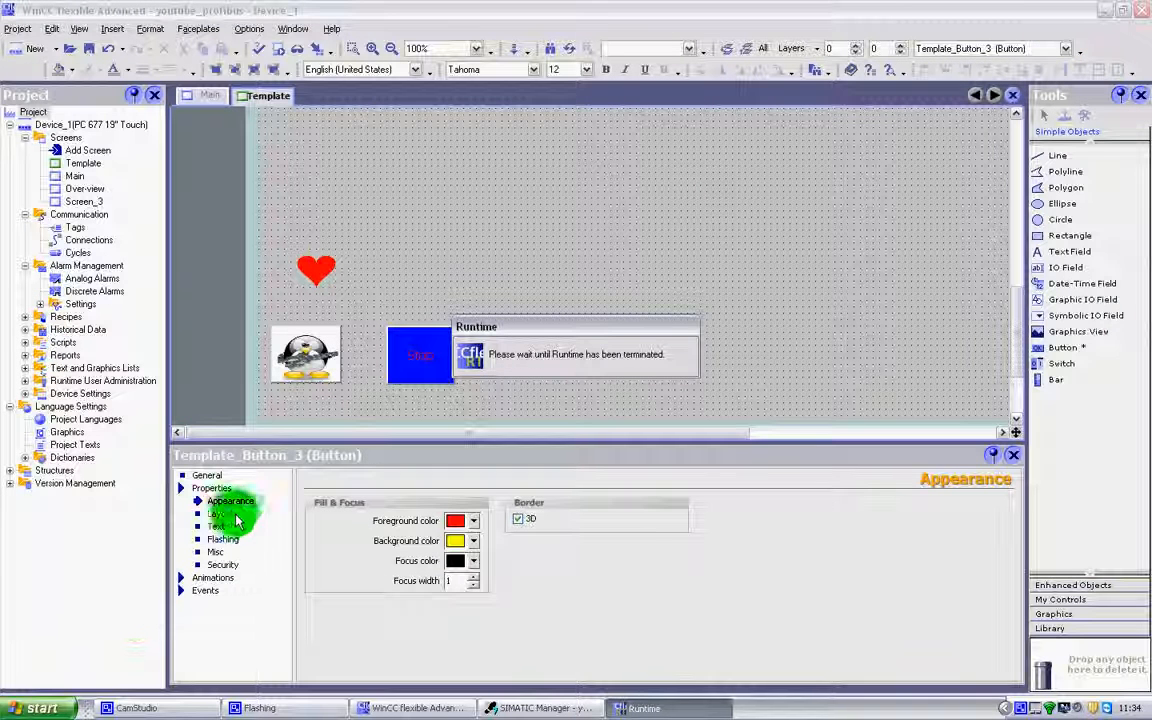
Set the Reset button's text font to Siemens Slab SC, Bold, size 18.
{"action": "left_click", "coordinate": [217, 527]}
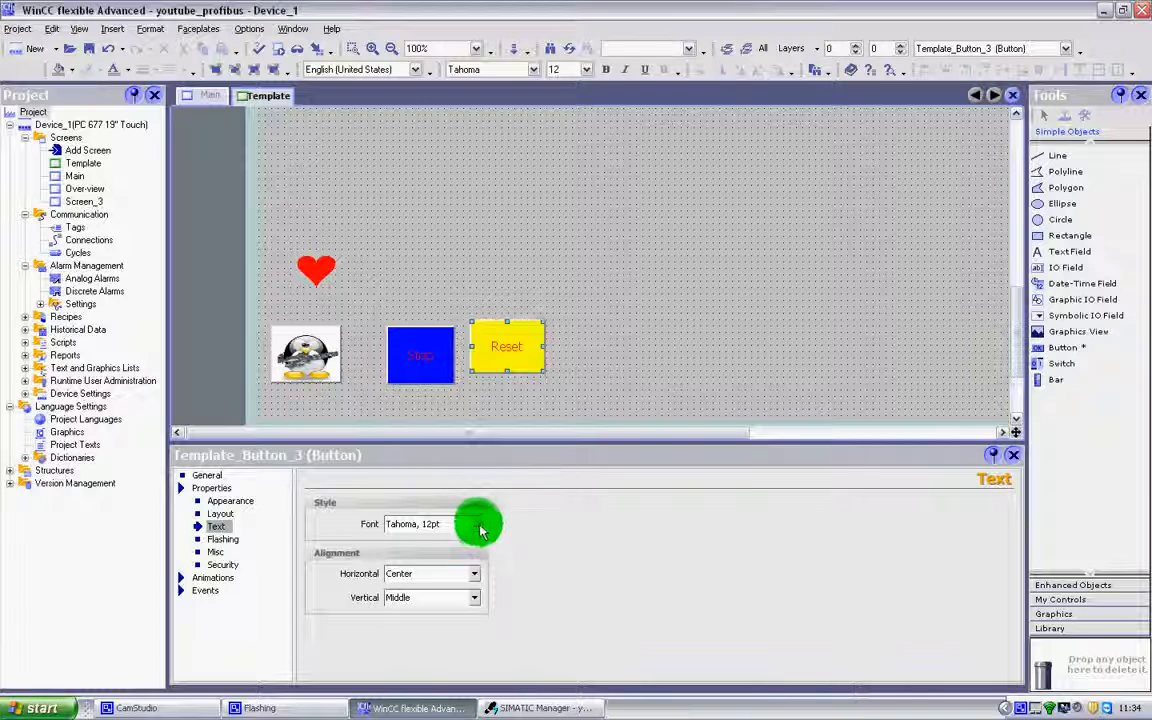
{"action": "left_click", "coordinate": [476, 525]}
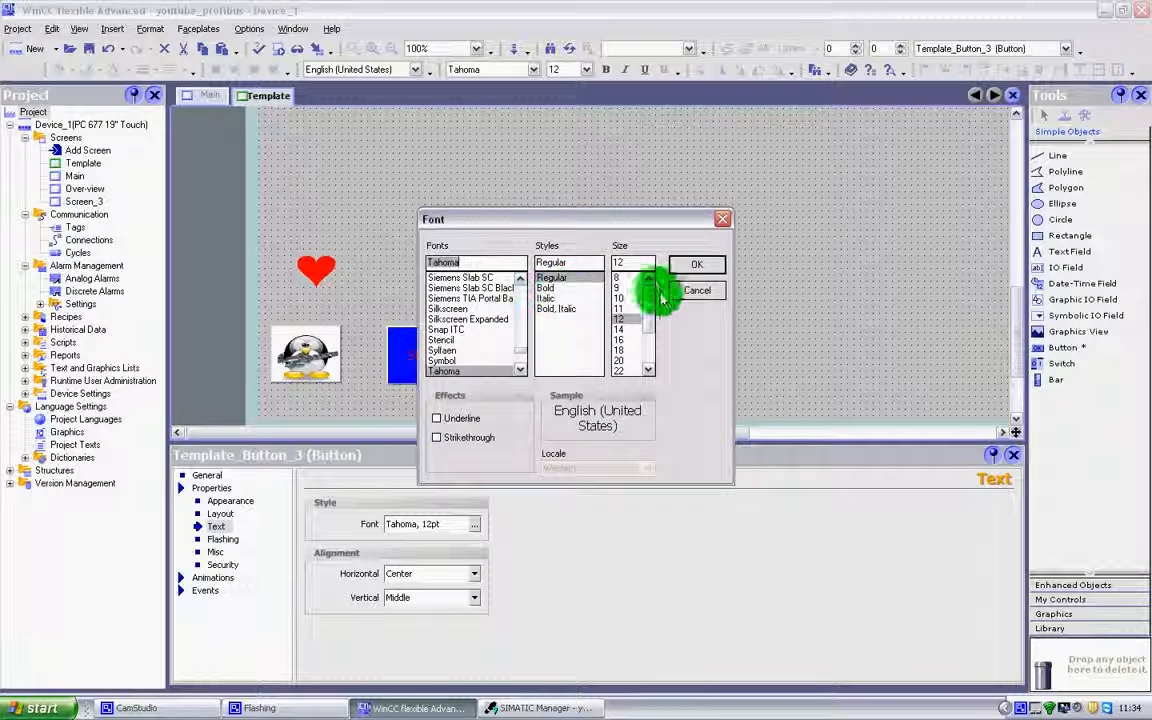
{"action": "left_click", "coordinate": [548, 288]}
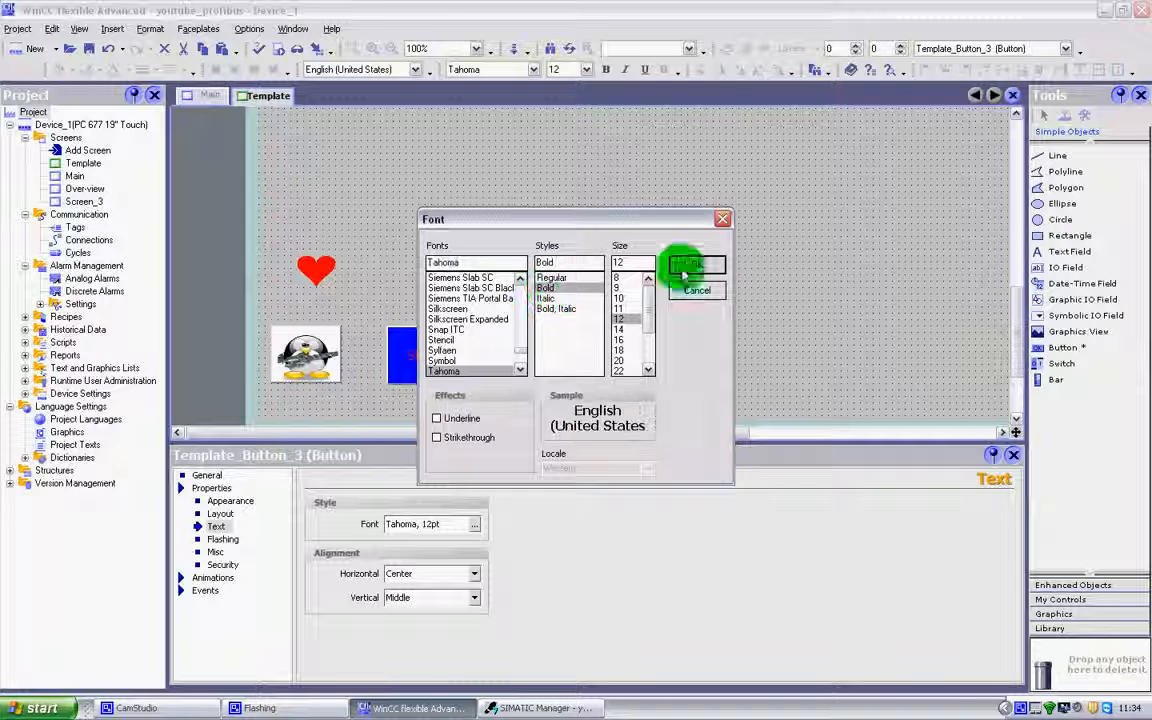
{"action": "left_click", "coordinate": [621, 351]}
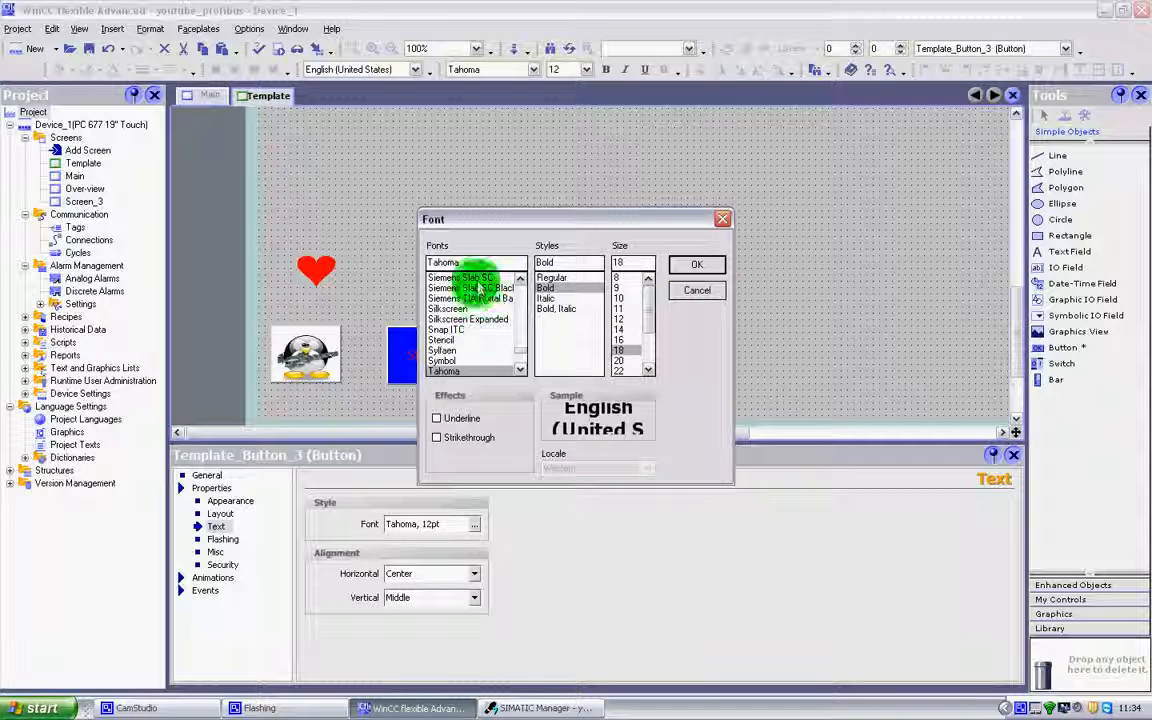
{"action": "left_click", "coordinate": [465, 277]}
{"action": "left_click", "coordinate": [698, 263]}
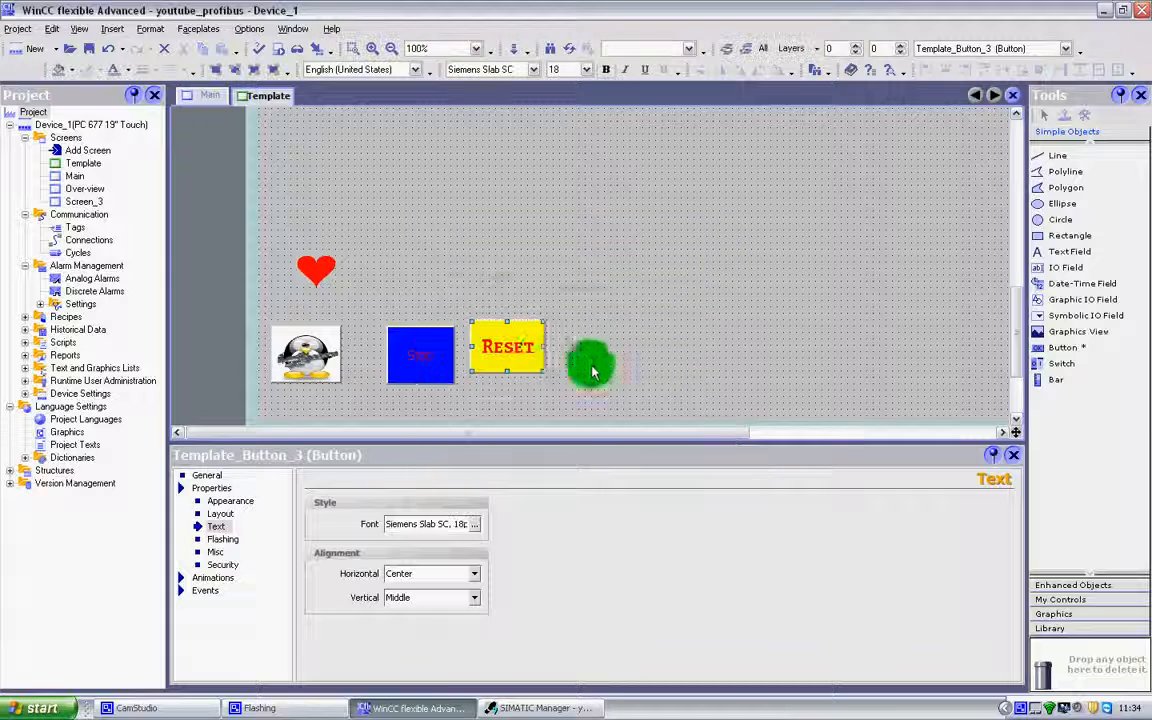
Shift the Reset button slightly down in line with the Stop button and enter "dhcoqehcqhbc" as its infotext.
{"action": "left_click", "coordinate": [540, 404]}
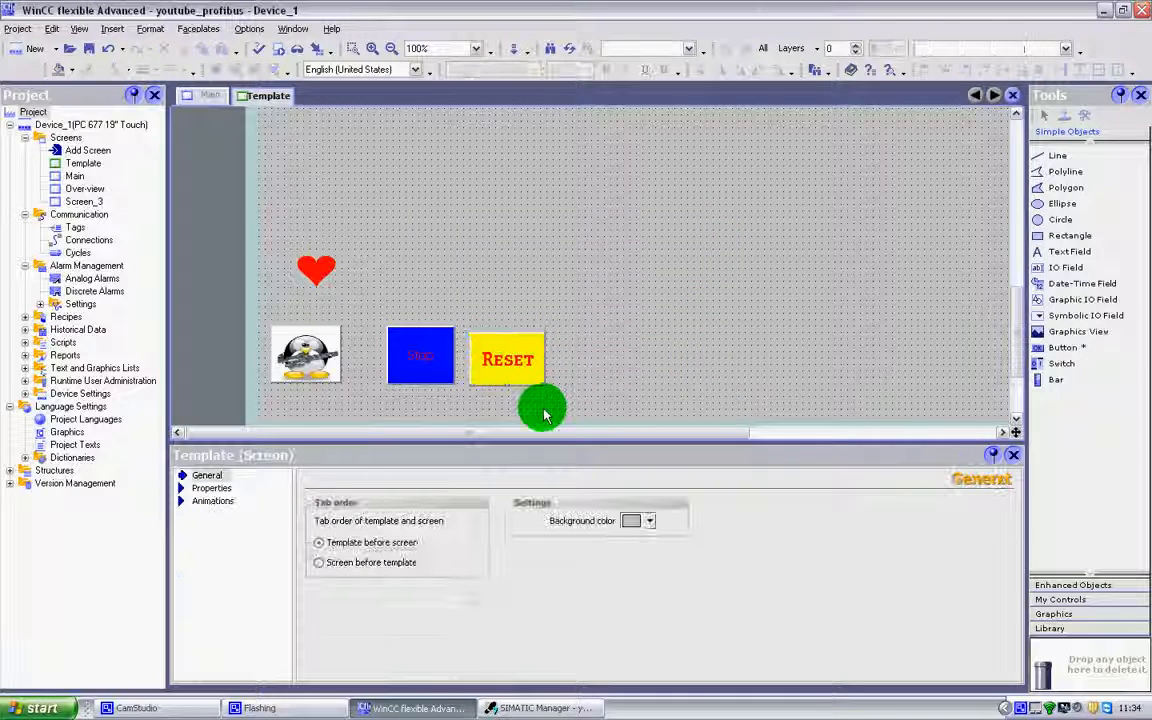
{"action": "left_click", "coordinate": [505, 354]}
{"action": "left_click", "coordinate": [220, 540]}
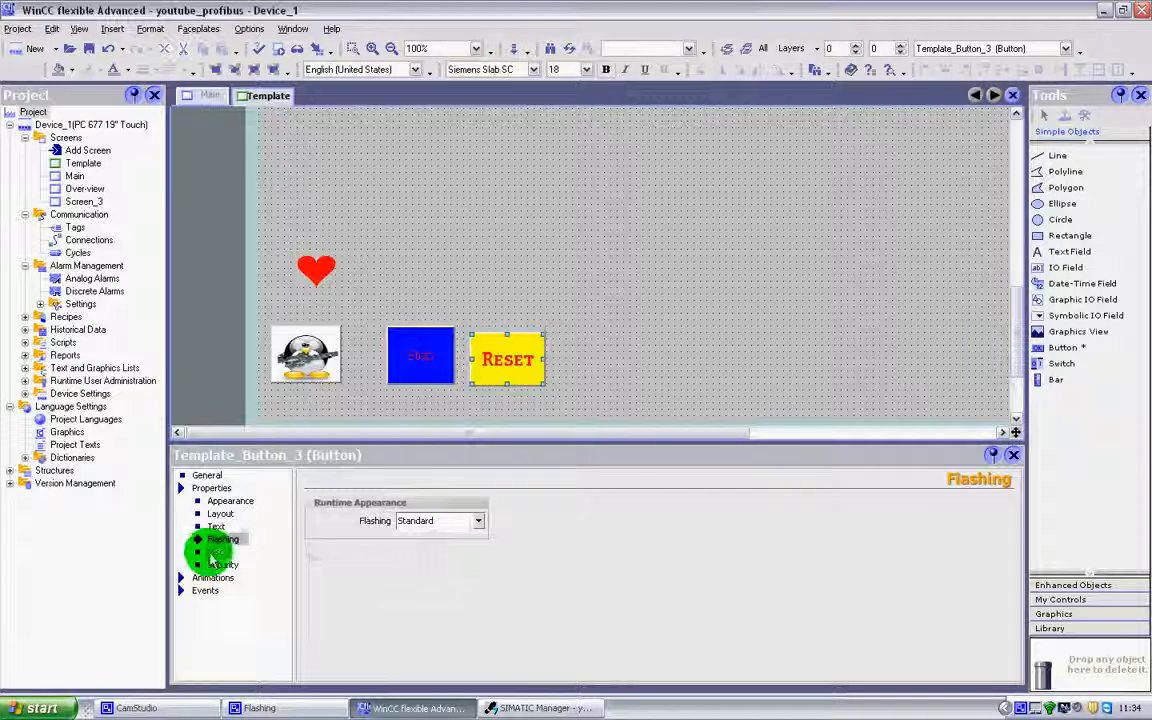
{"action": "left_click", "coordinate": [216, 552]}
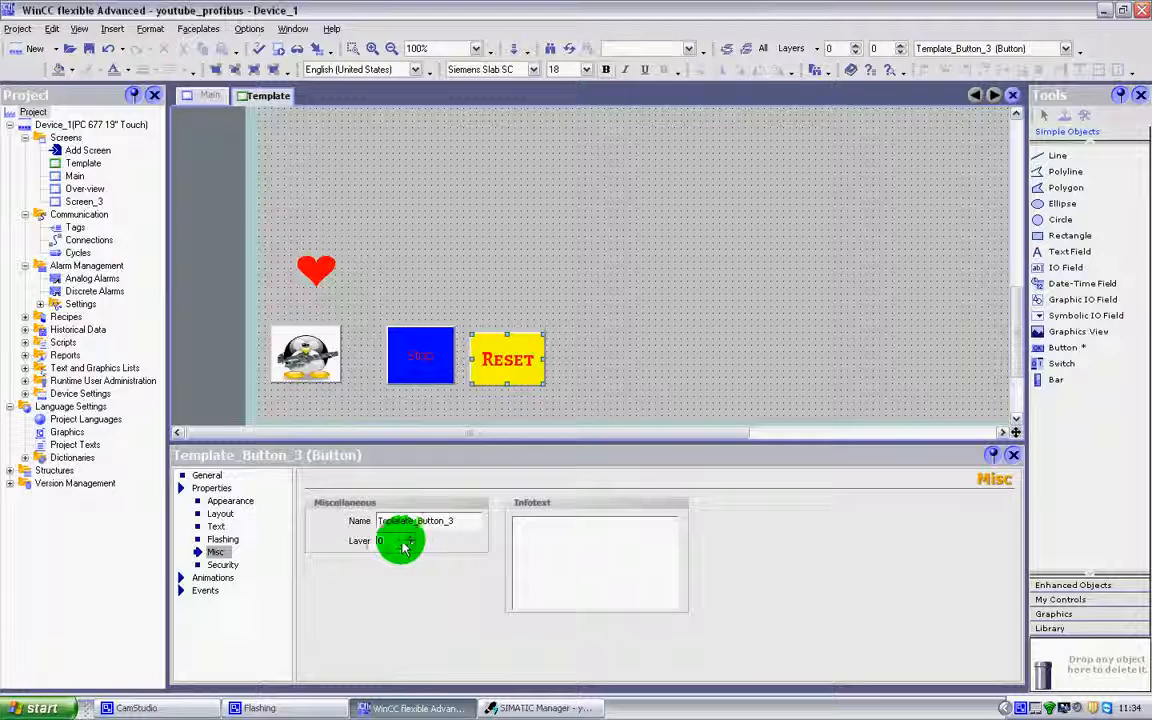
{"action": "left_click", "coordinate": [633, 548]}
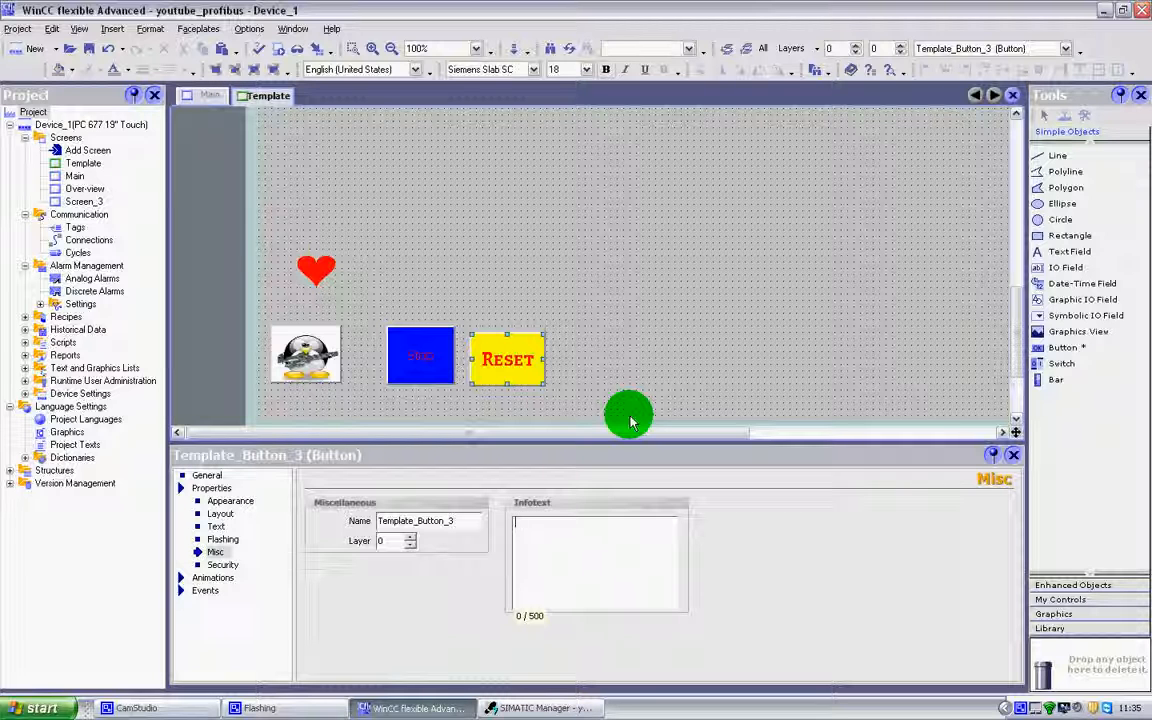
{"action": "type", "text": "dhcoqehcqhbc"}
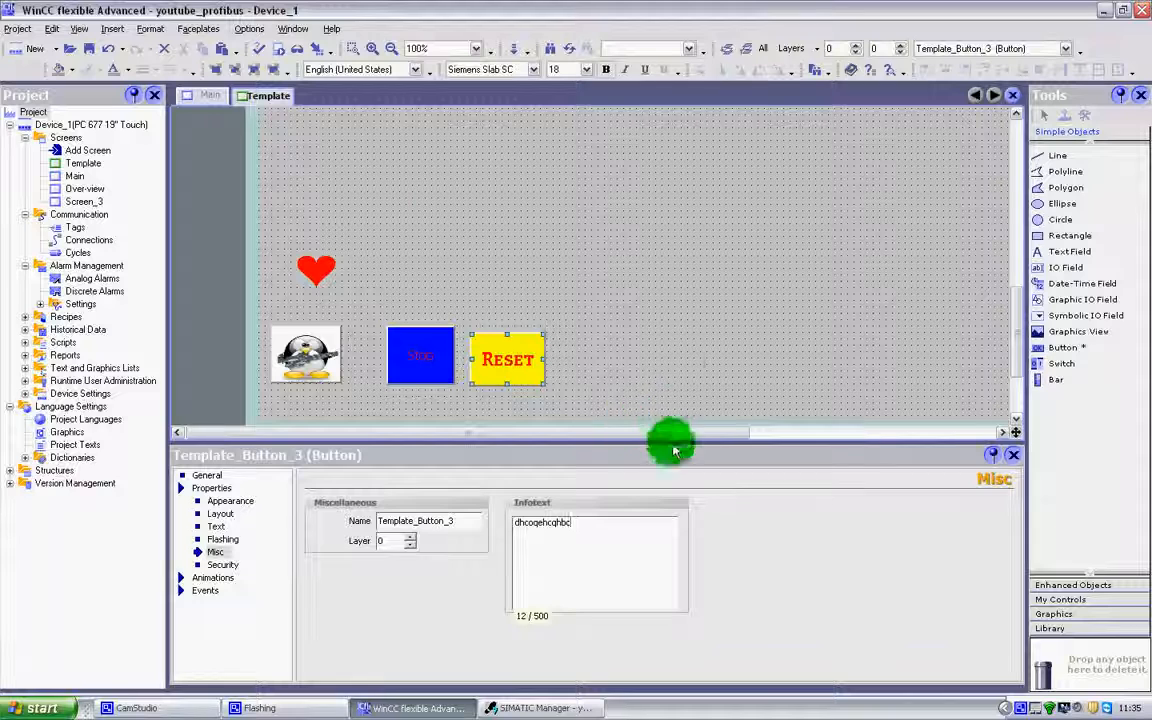
{"action": "left_click", "coordinate": [695, 395]}
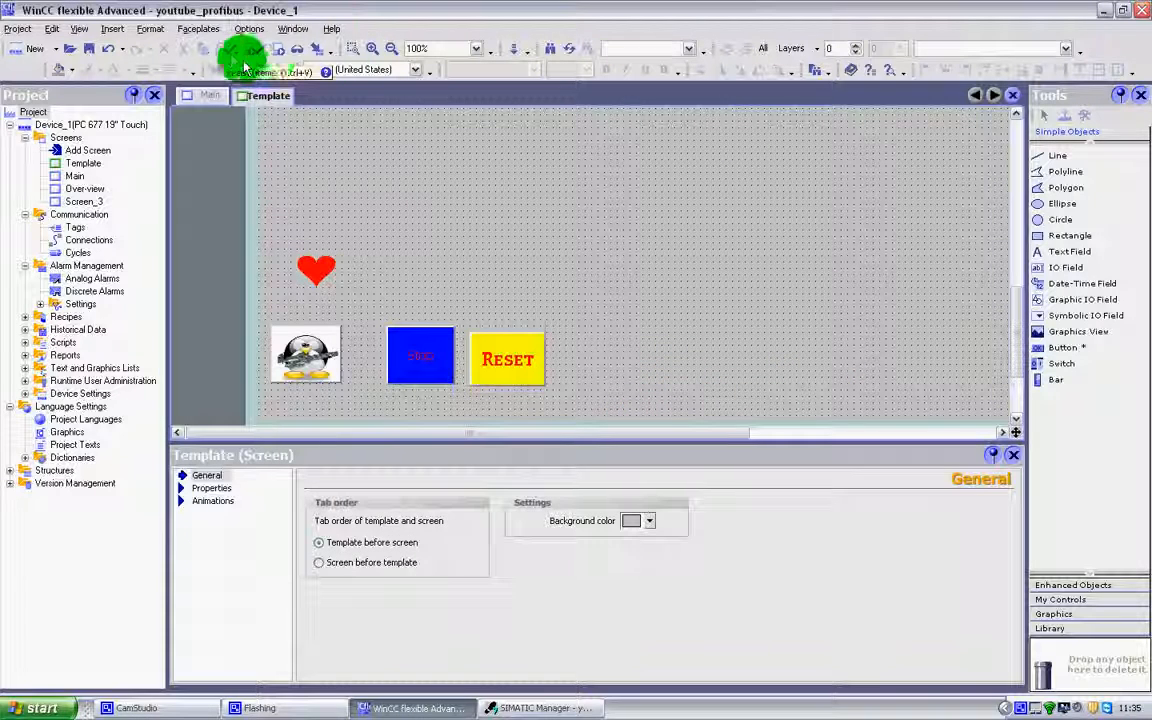
Start Runtime, examine the Reset button with its new font and infotext, and close Runtime.
{"action": "left_click", "coordinate": [276, 48]}
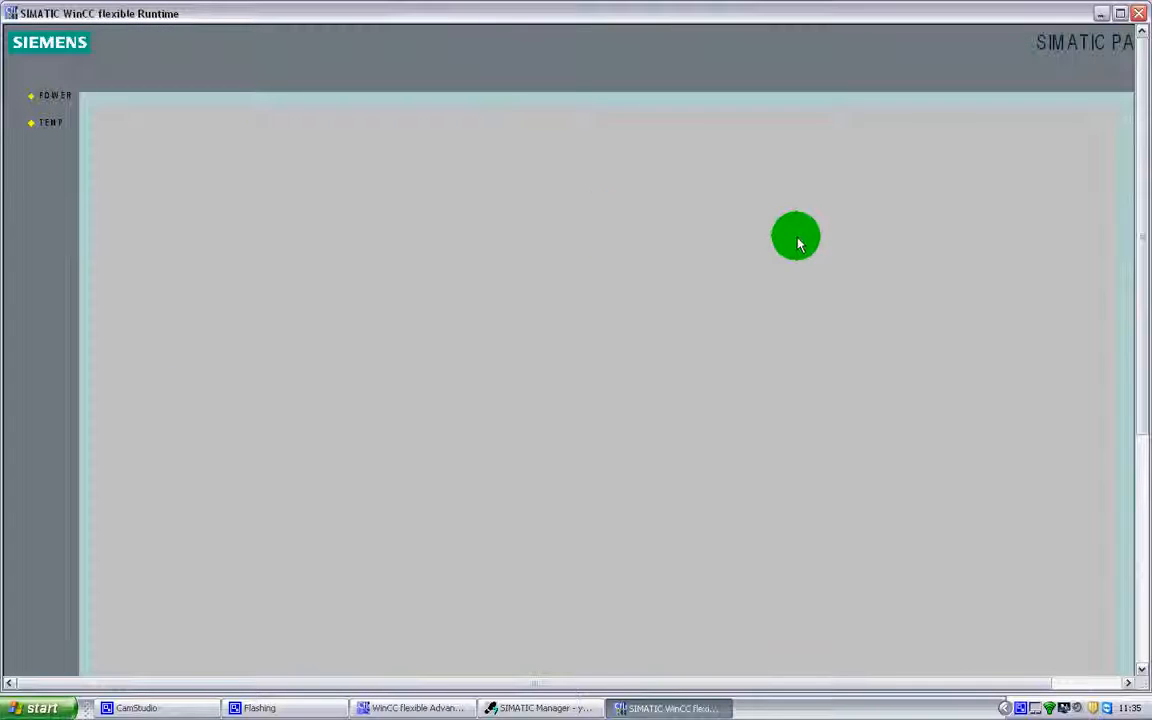
{"action": "left_click_drag", "start_coordinate": [1145, 278], "coordinate": [1141, 506]}
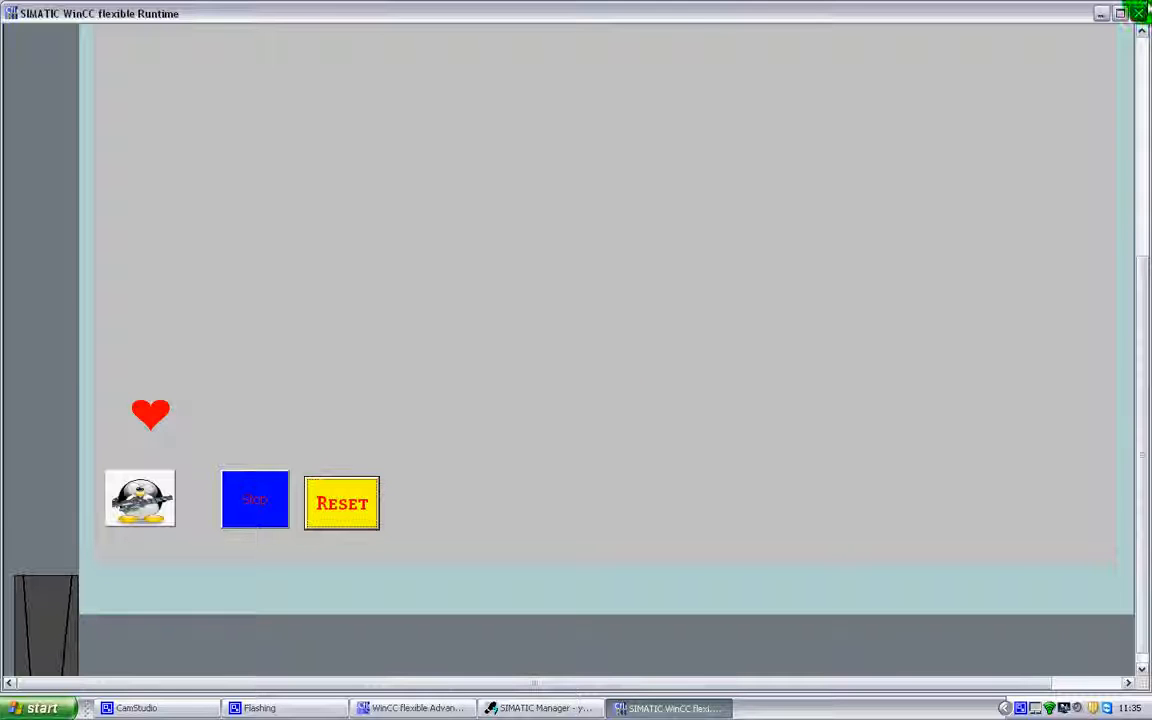
{"action": "left_click", "coordinate": [1138, 13]}
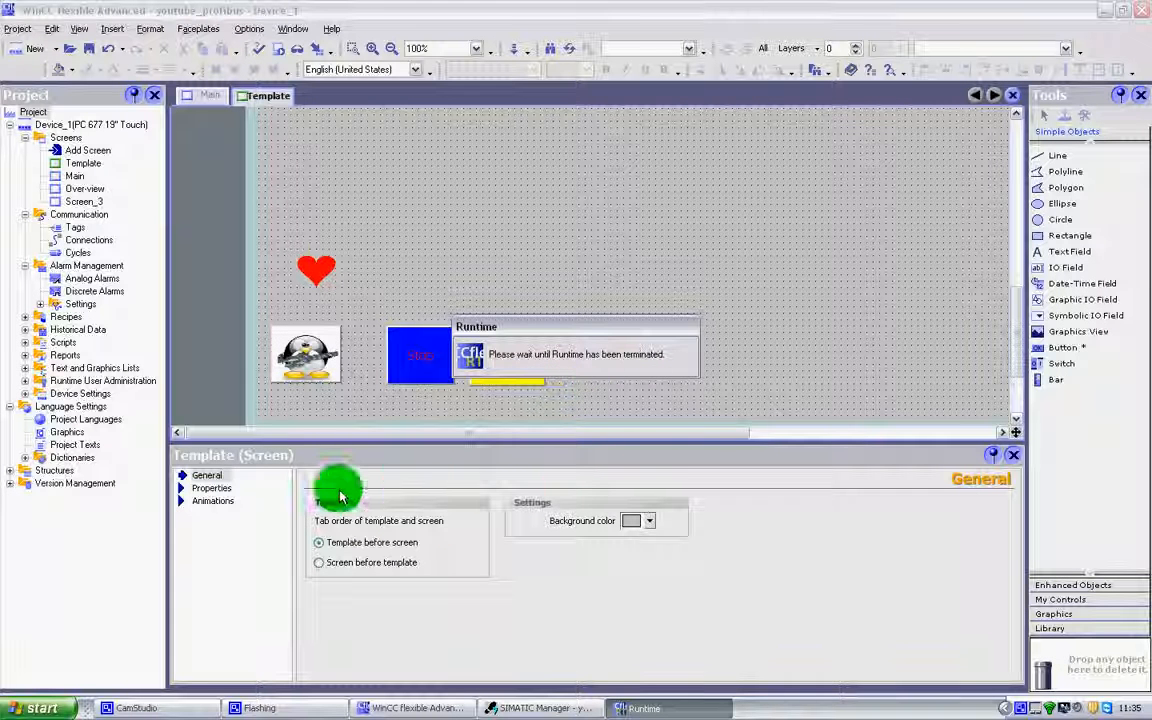
Examine the Runtime authorizations selectable in the Reset button's security properties without assigning one.
{"action": "left_click", "coordinate": [507, 358]}
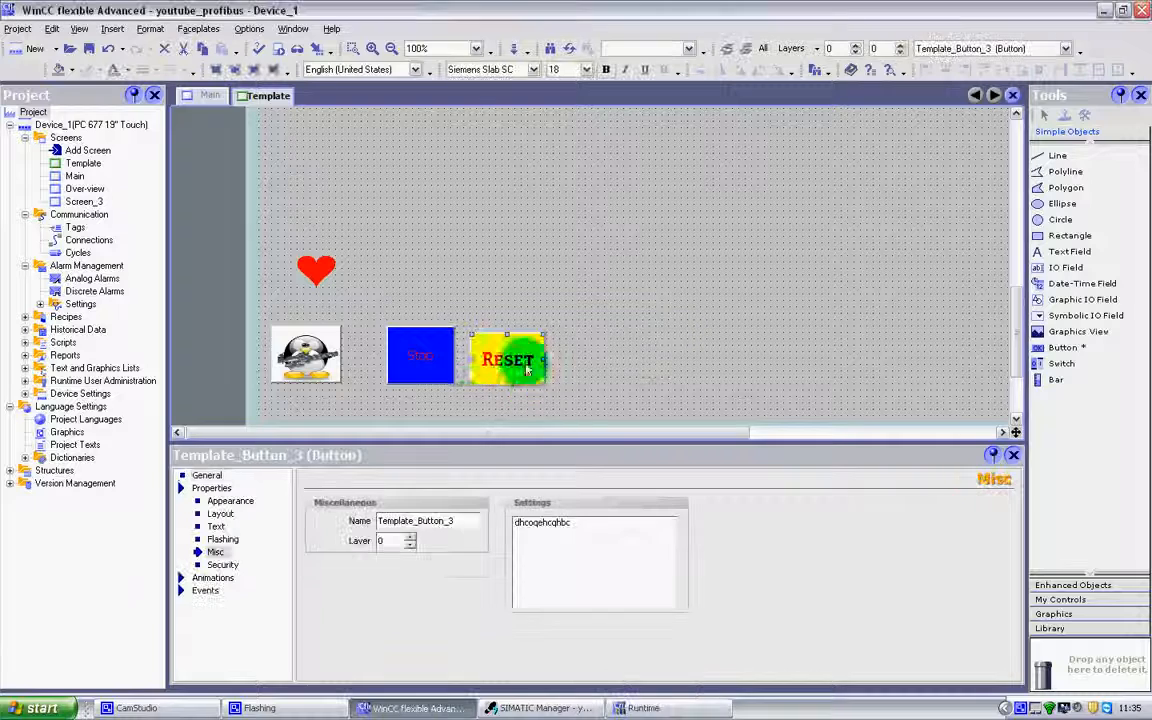
{"action": "left_click", "coordinate": [216, 565]}
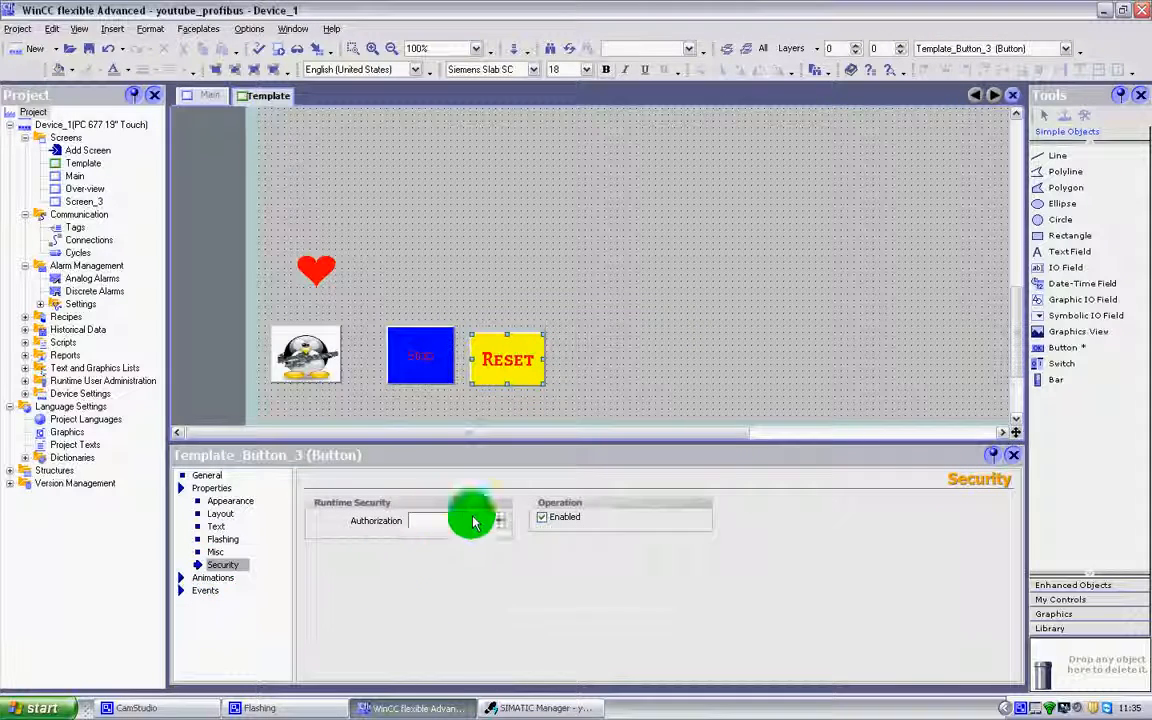
{"action": "left_click", "coordinate": [499, 522]}
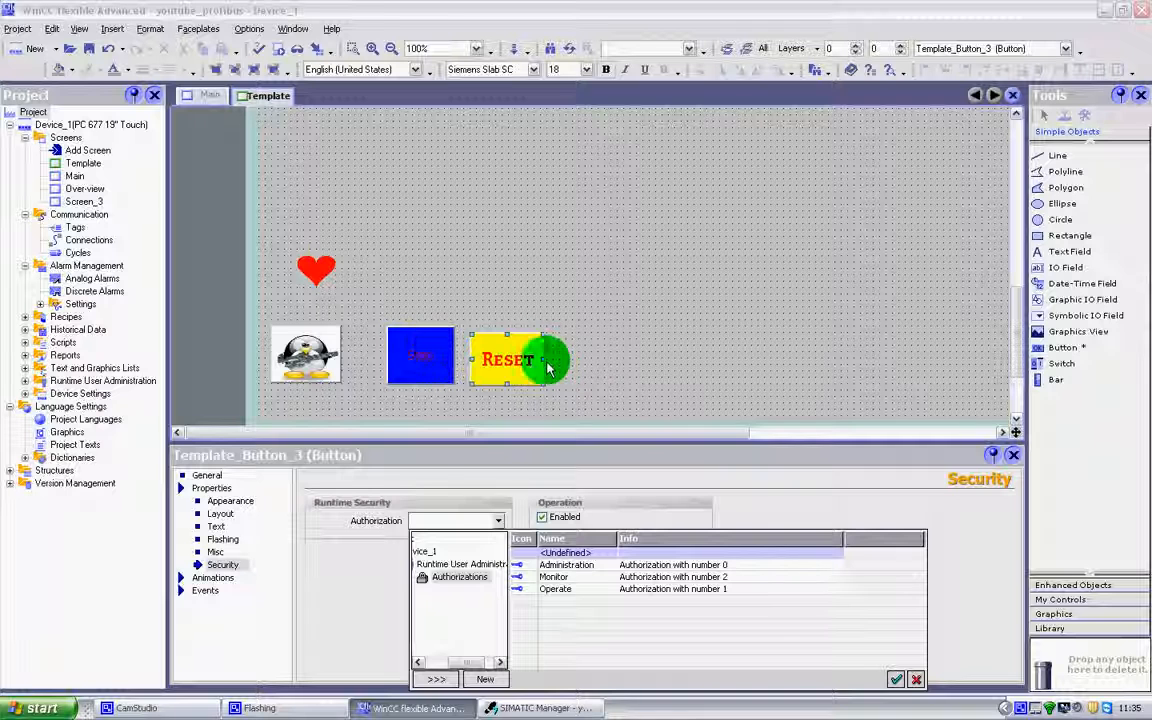
{"action": "left_click", "coordinate": [610, 366]}
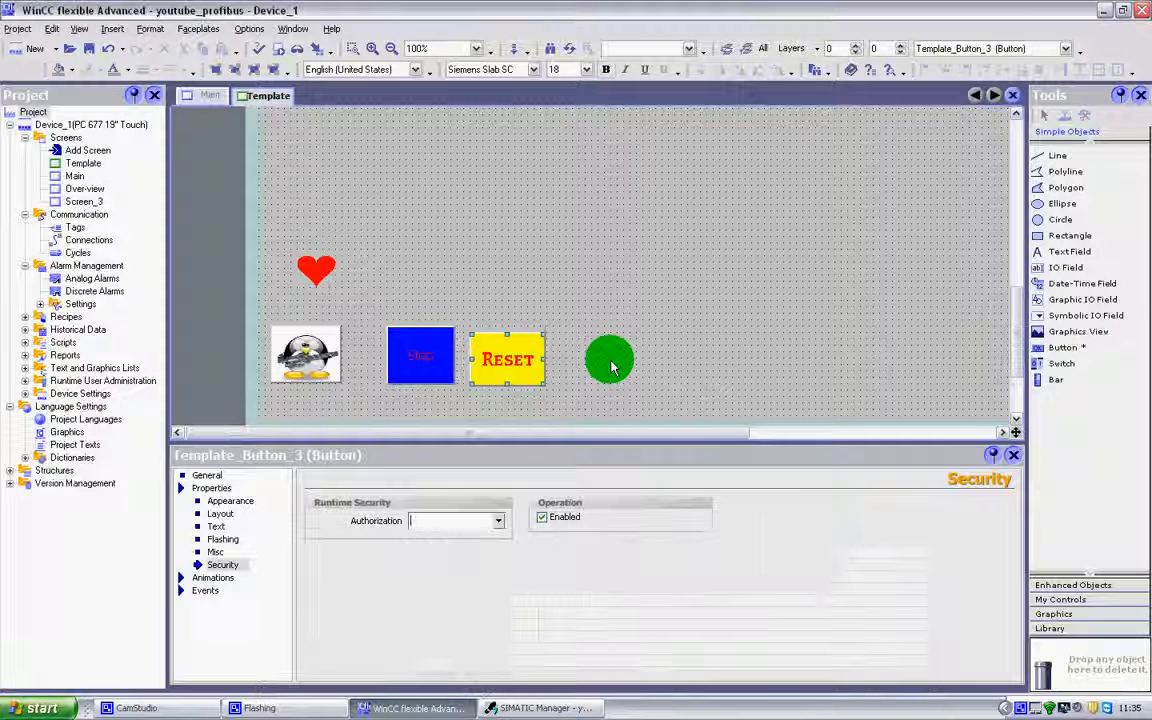
{"action": "left_click", "coordinate": [497, 521]}
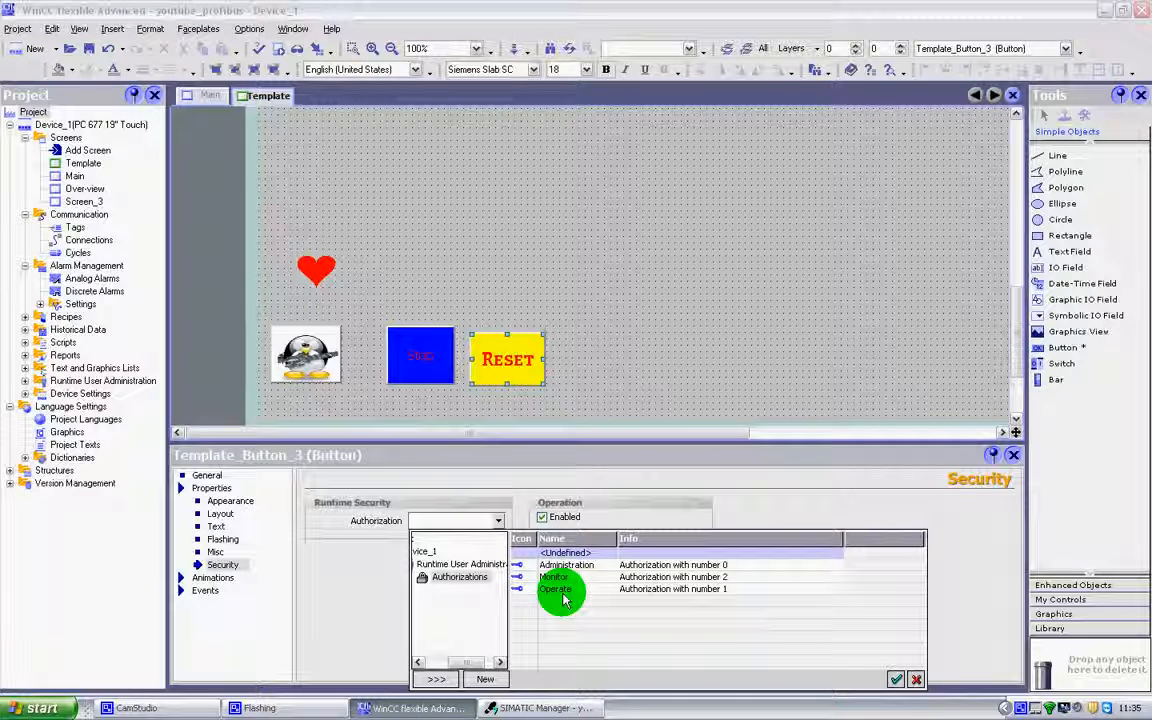
{"action": "left_click", "coordinate": [617, 333]}
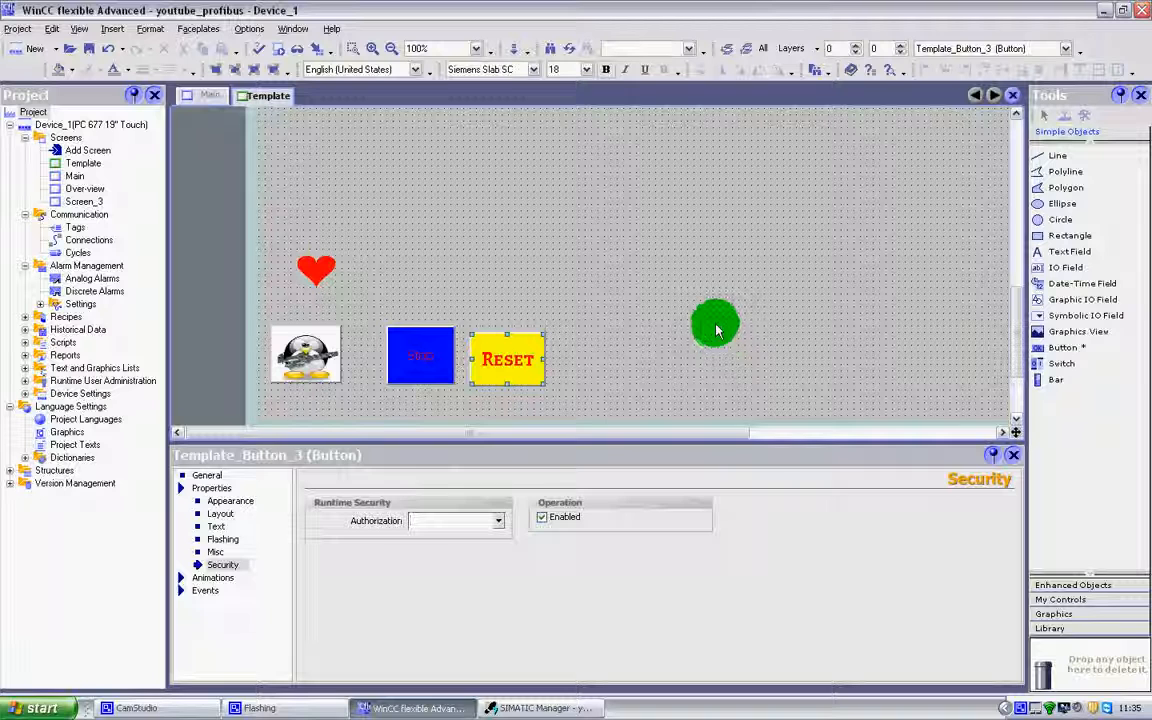
Enable the Reset button's visibility animation on tag M0.1 with type Bit and state Visible, and shift the button slightly upward.
{"action": "left_click", "coordinate": [215, 578]}
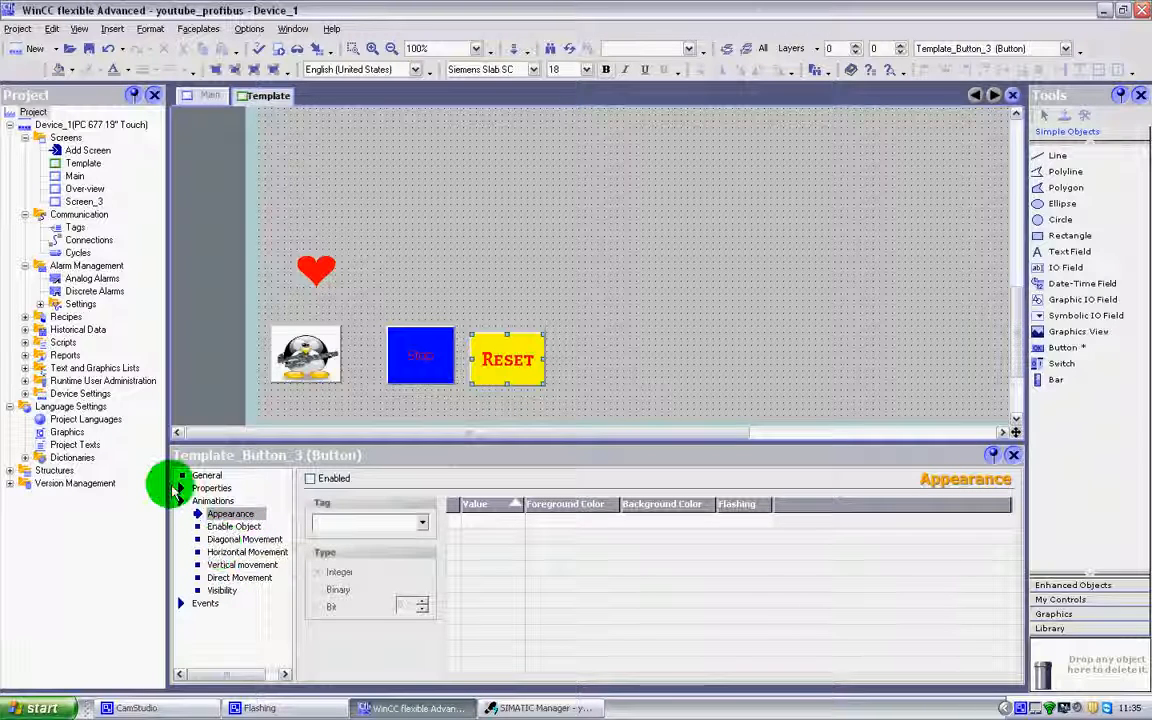
{"action": "left_click", "coordinate": [225, 590]}
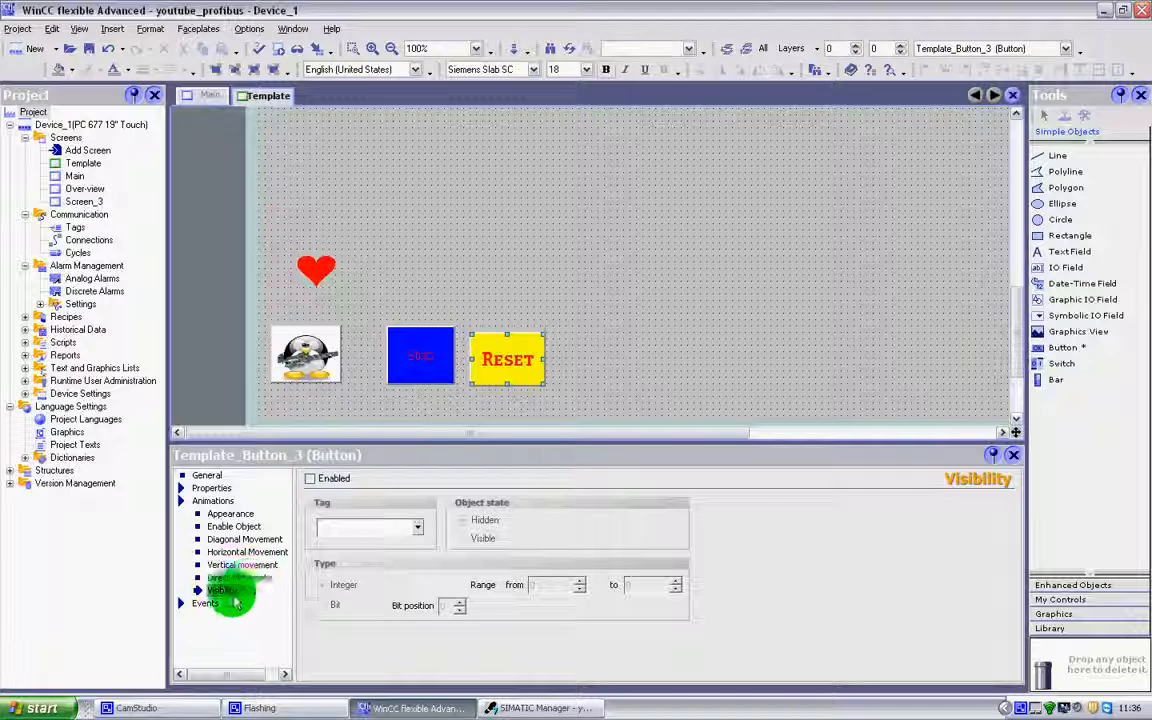
{"action": "left_click", "coordinate": [311, 479]}
{"action": "left_click", "coordinate": [418, 537]}
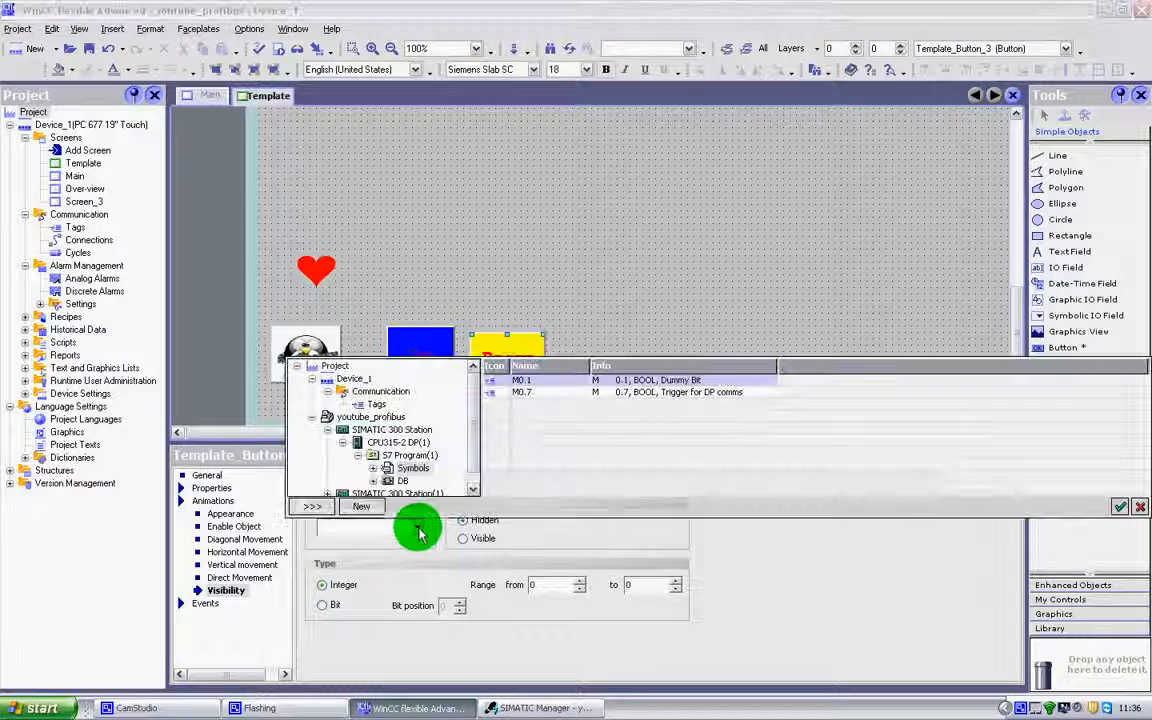
{"action": "double_click", "coordinate": [508, 381]}
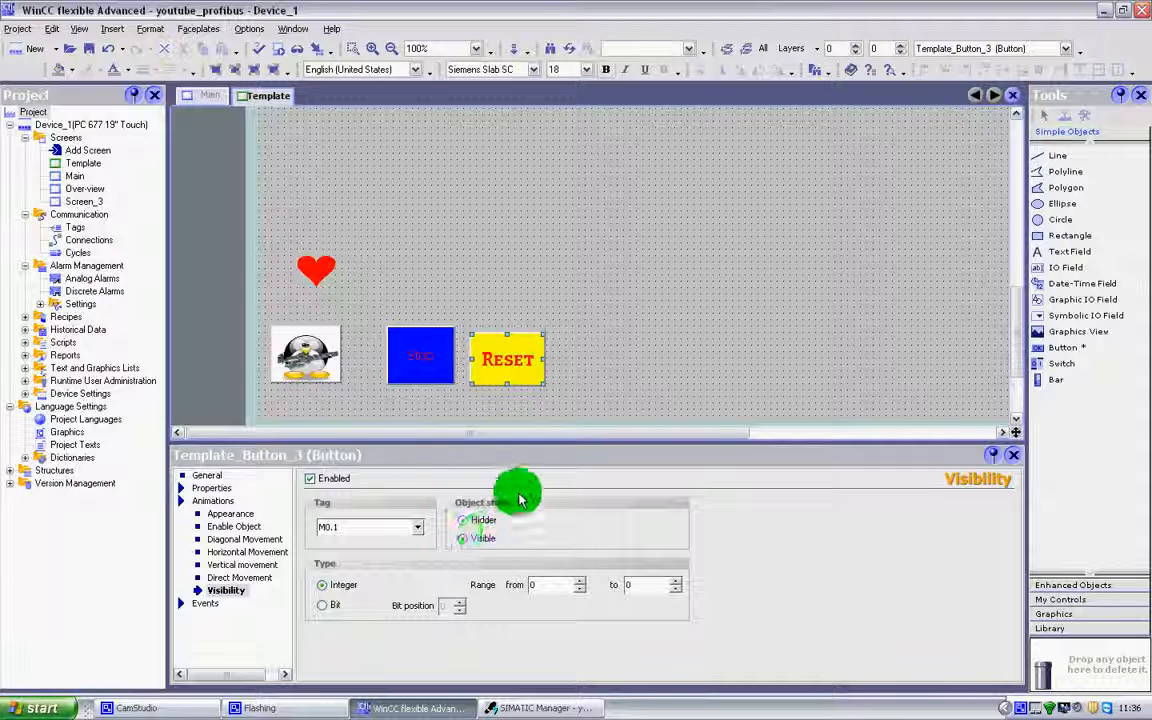
{"action": "left_click", "coordinate": [466, 521]}
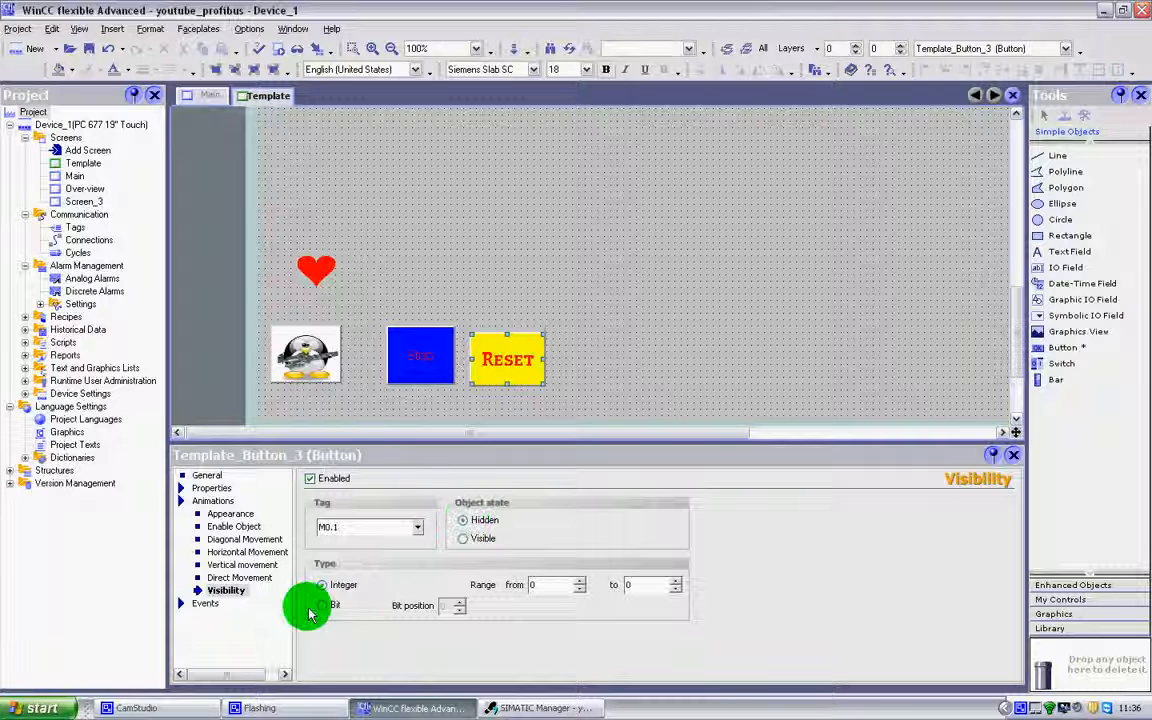
{"action": "left_click", "coordinate": [338, 604]}
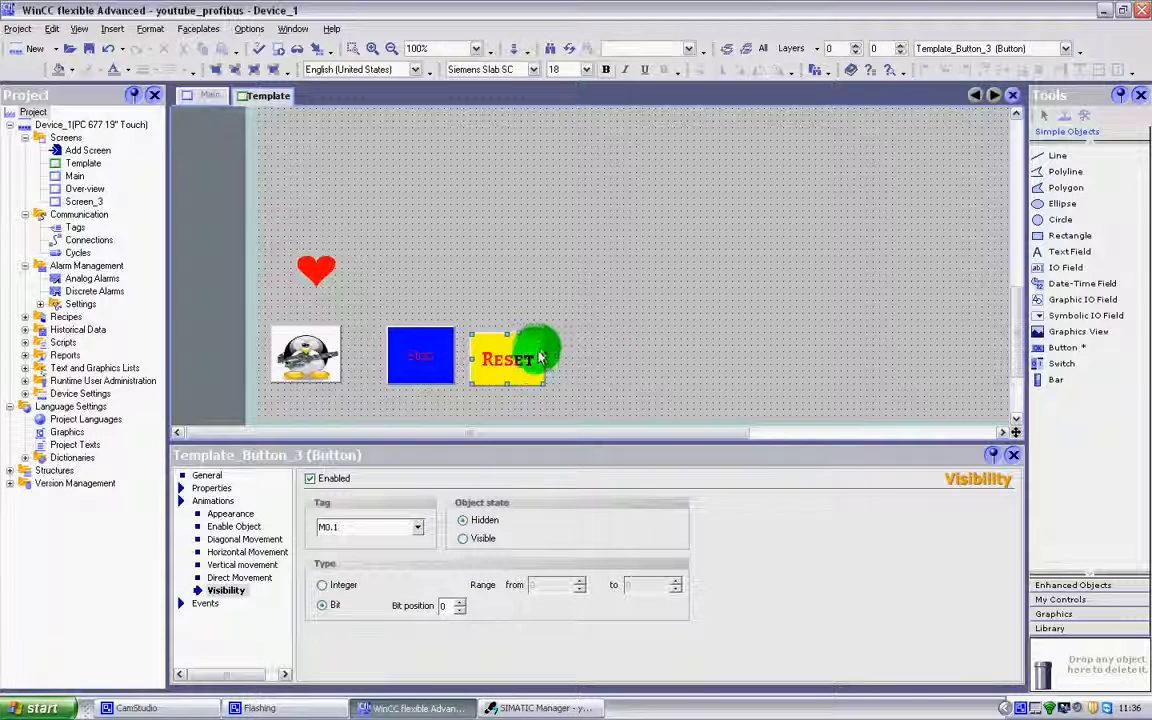
{"action": "left_click_drag", "start_coordinate": [522, 362], "coordinate": [528, 350]}
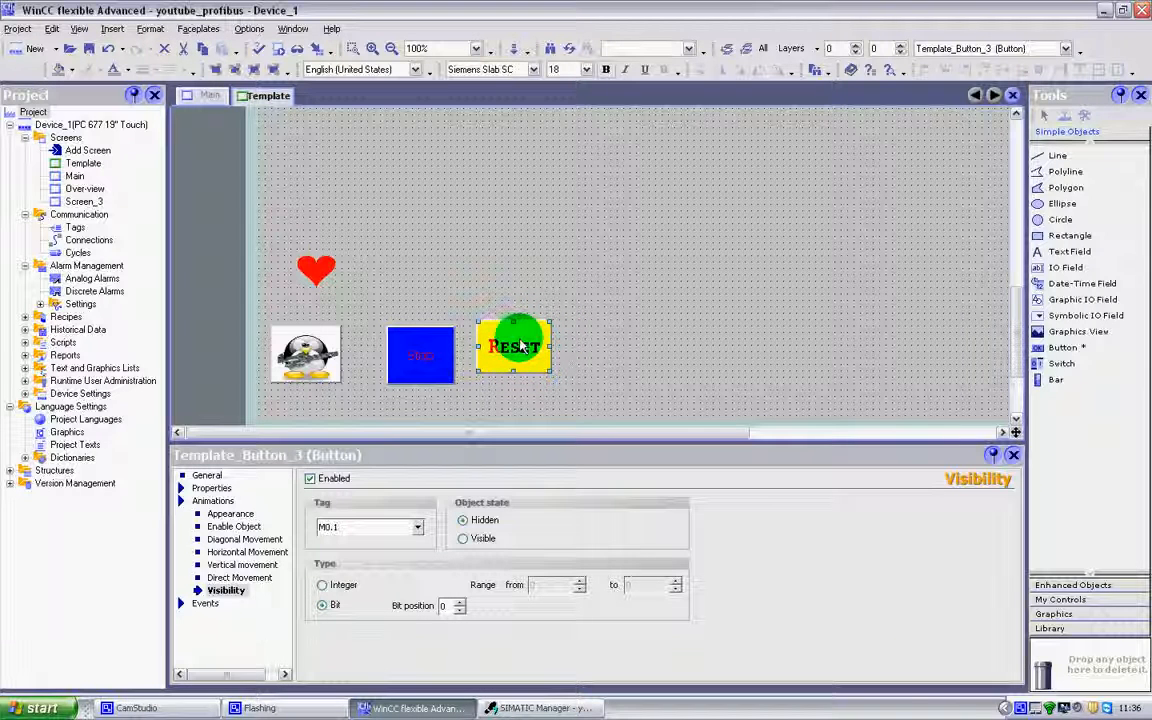
{"action": "left_click", "coordinate": [486, 540]}
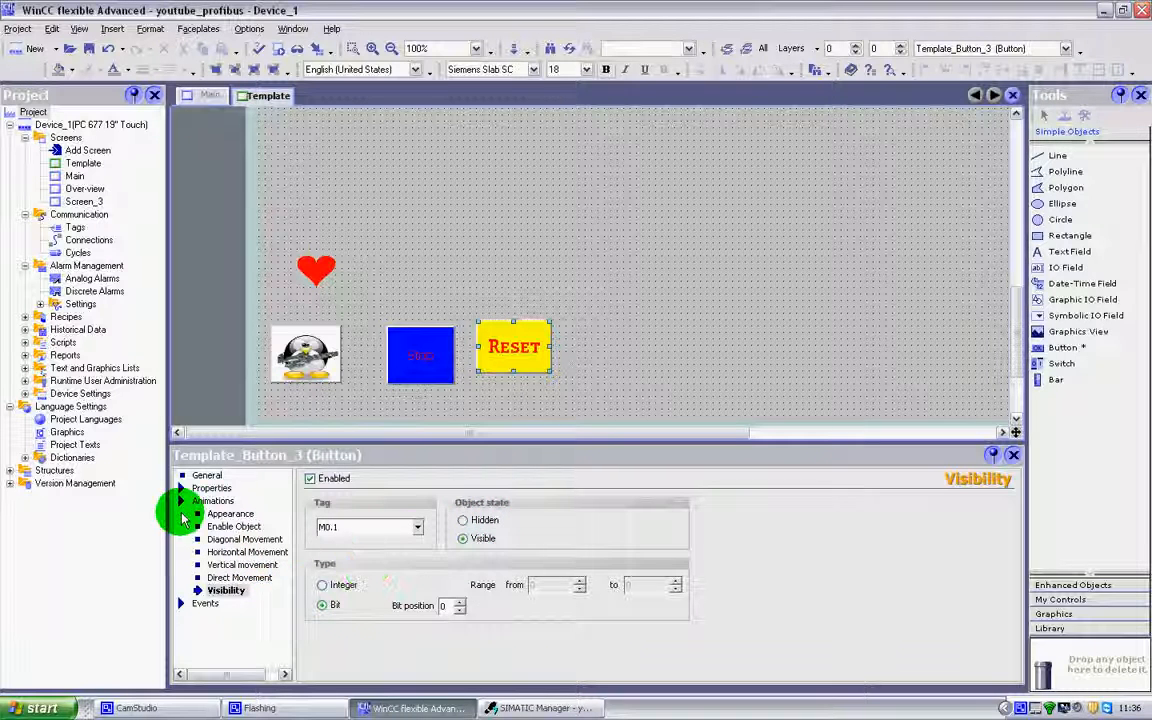
Enable the Reset button's Enable Object animation on tag M0.7 with type Bit and object state Disabled.
{"action": "left_click", "coordinate": [232, 526]}
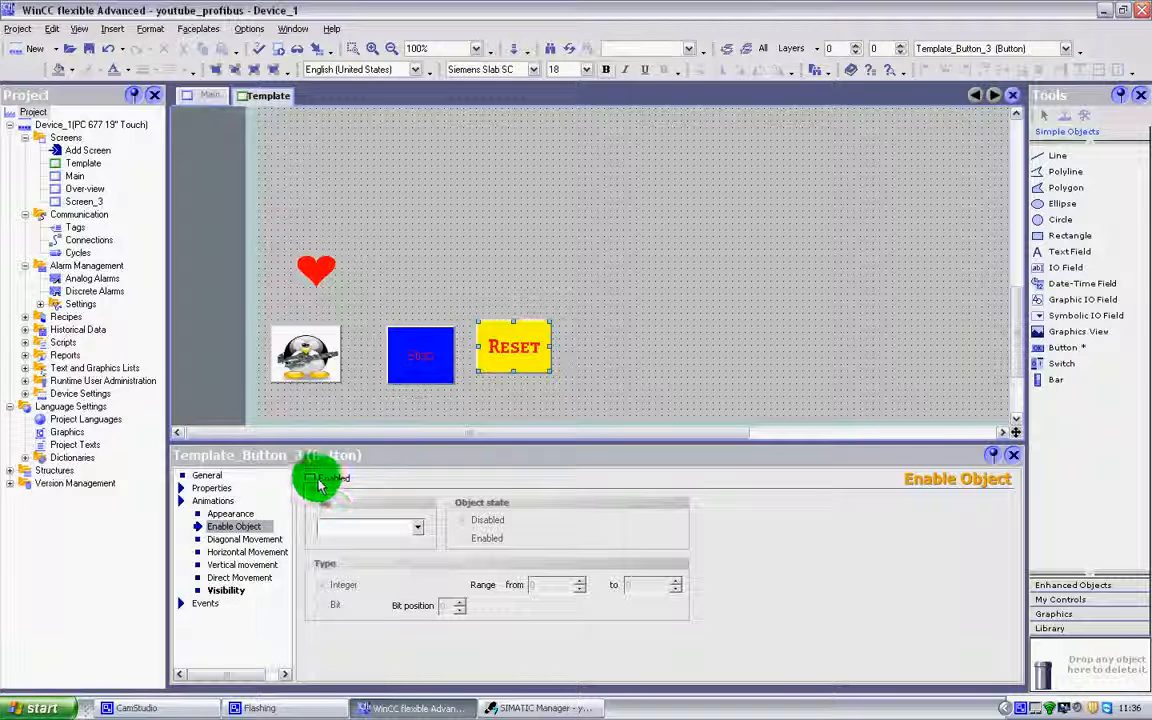
{"action": "left_click", "coordinate": [350, 482]}
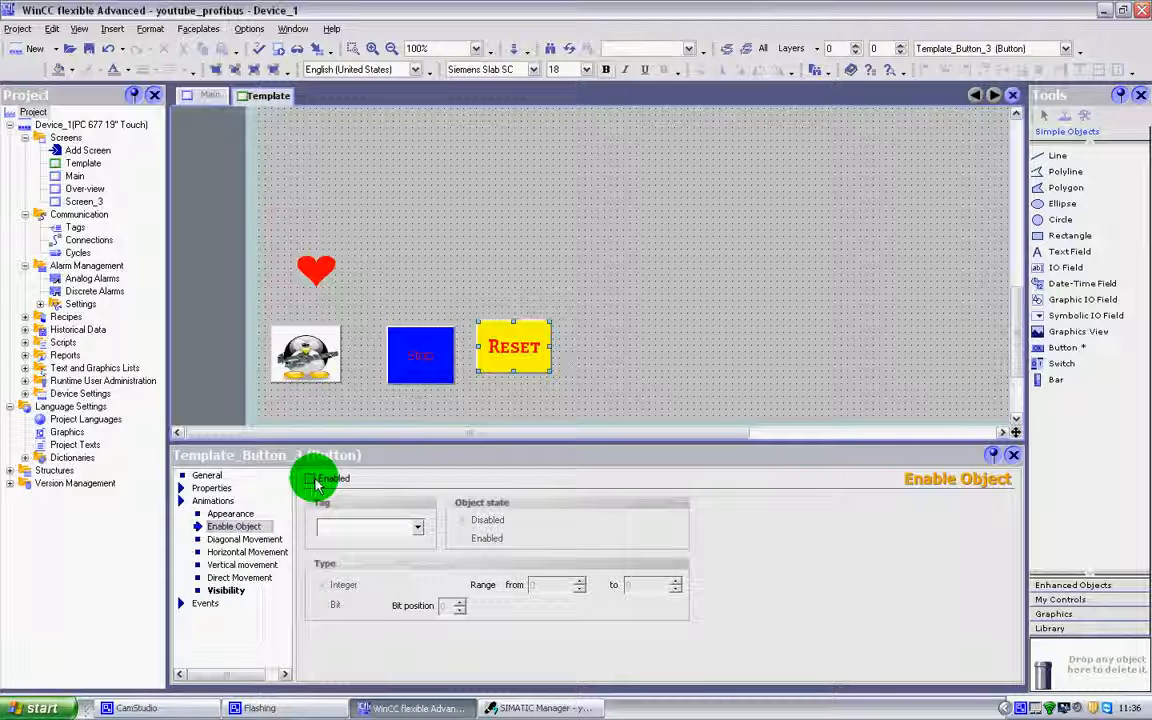
{"action": "left_click", "coordinate": [312, 479]}
{"action": "left_click", "coordinate": [422, 535]}
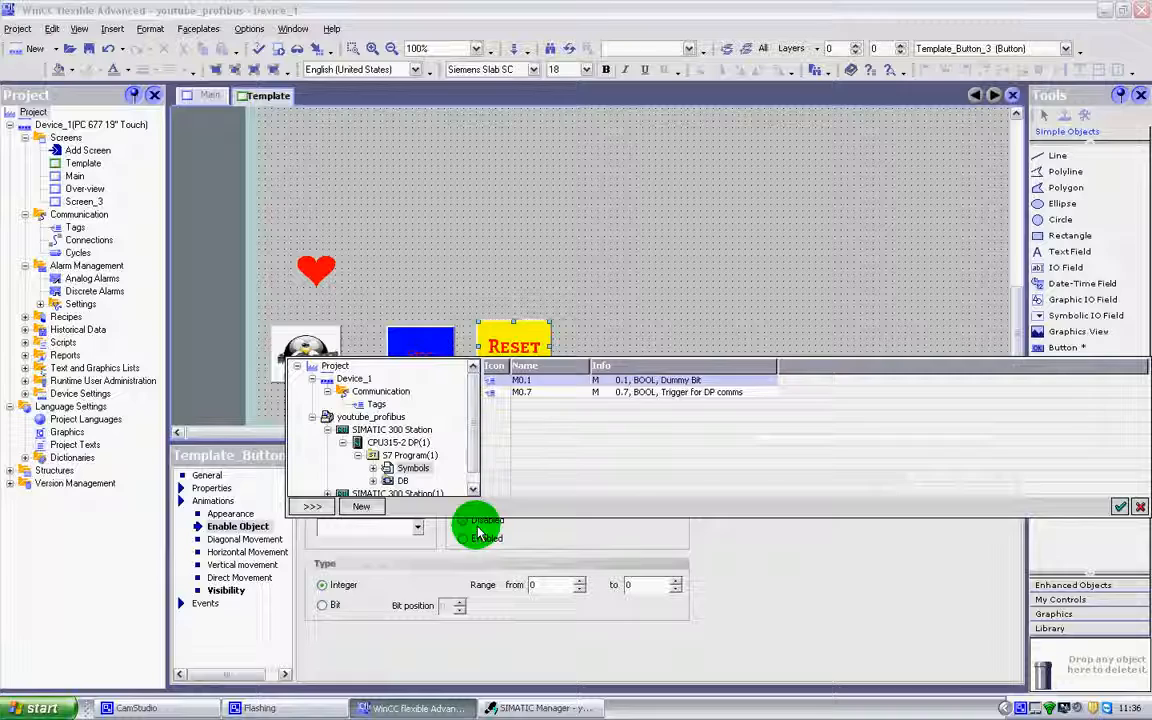
{"action": "double_click", "coordinate": [624, 391]}
{"action": "left_click", "coordinate": [628, 397]}
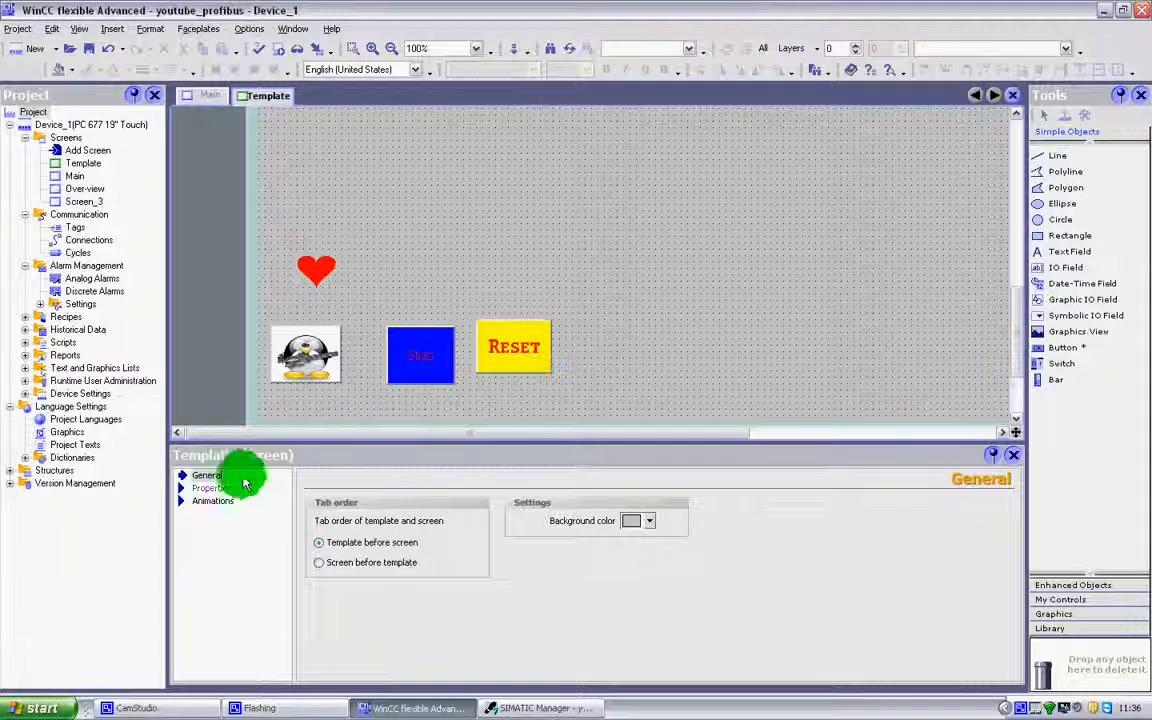
{"action": "left_click", "coordinate": [497, 338]}
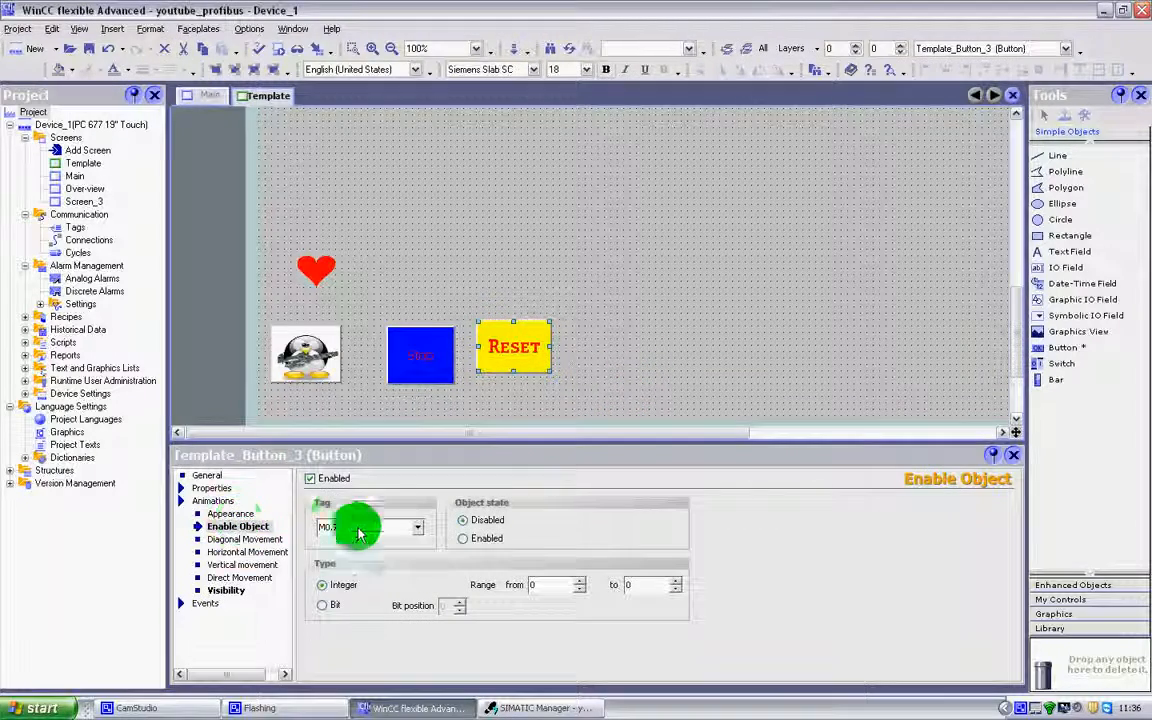
{"action": "left_click", "coordinate": [324, 608]}
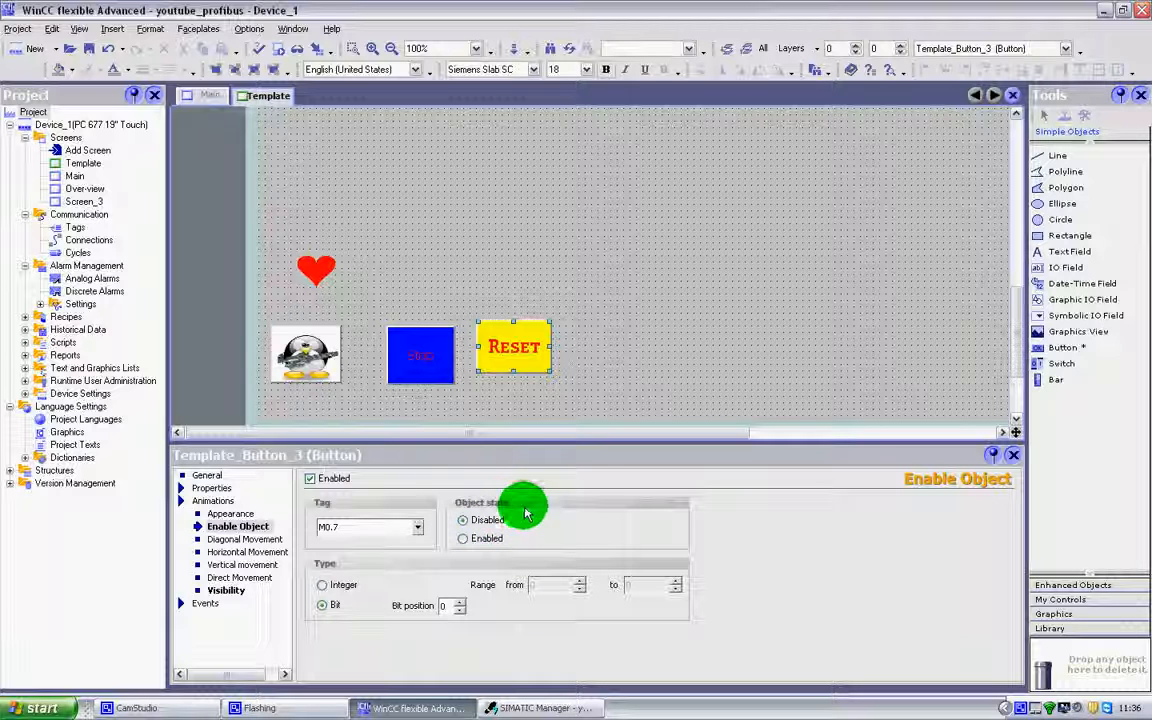
Review the Reset button's diagonal, horizontal and vertical movement animations, and shift the button slightly down and closer to the Stop button.
{"action": "left_click", "coordinate": [232, 551]}
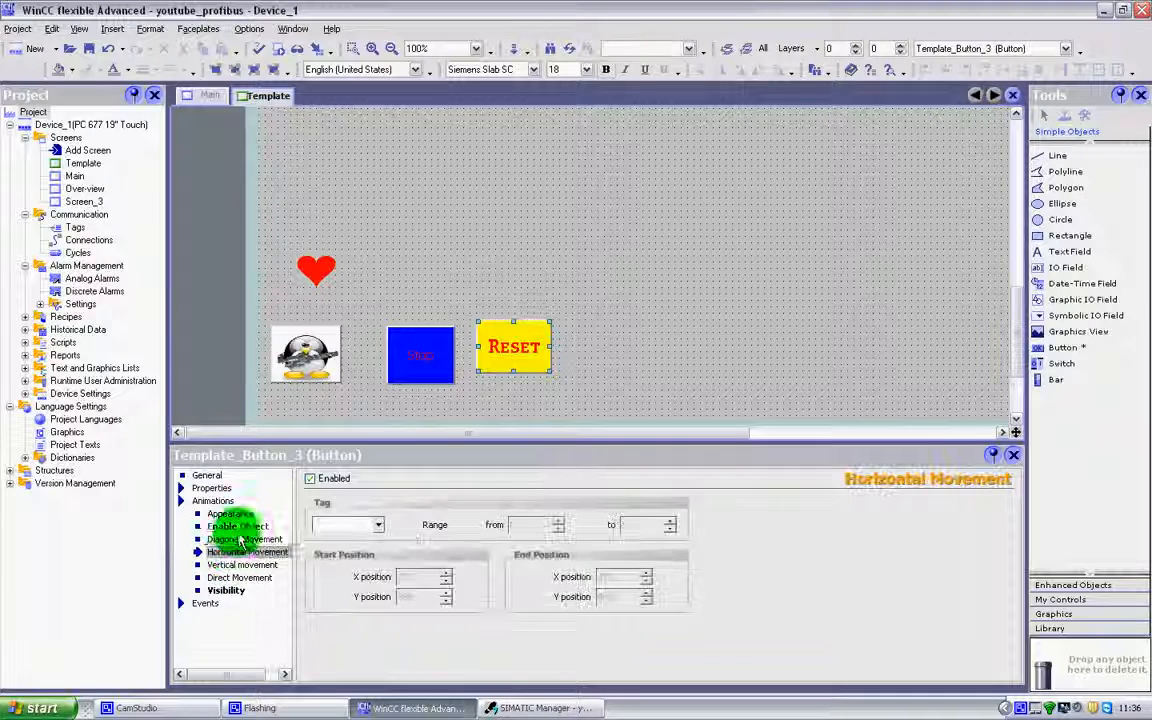
{"action": "left_click", "coordinate": [240, 540]}
{"action": "left_click", "coordinate": [234, 552]}
{"action": "left_click", "coordinate": [236, 564]}
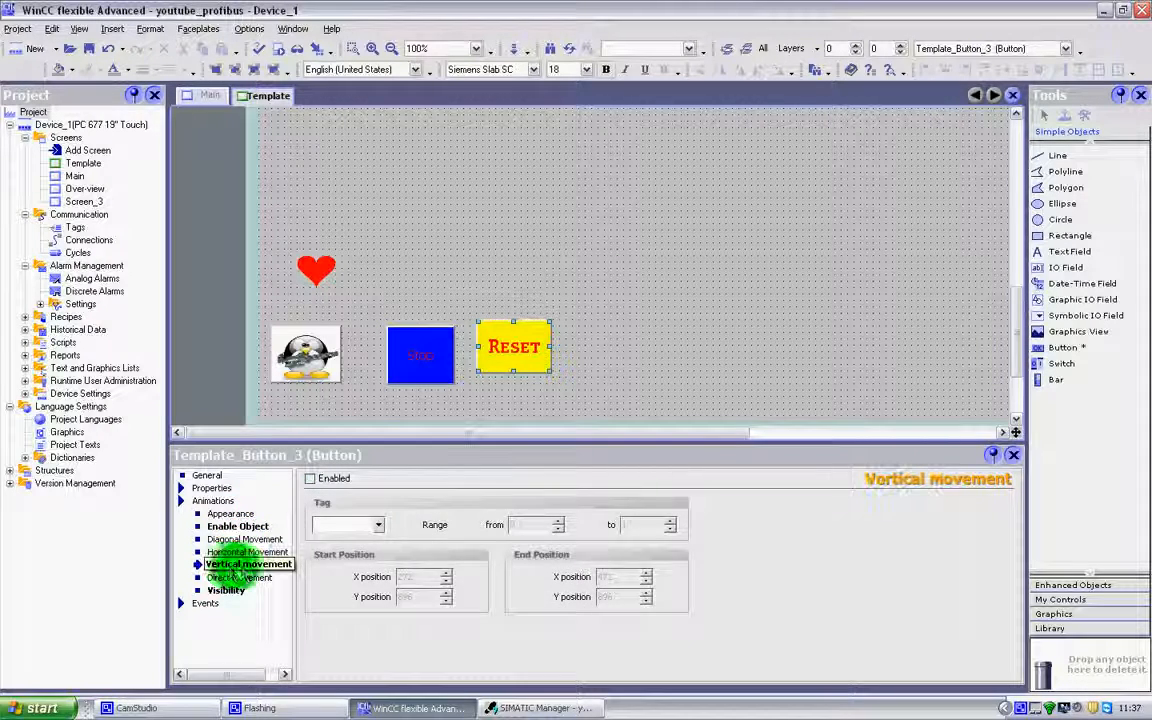
{"action": "left_click", "coordinate": [238, 540]}
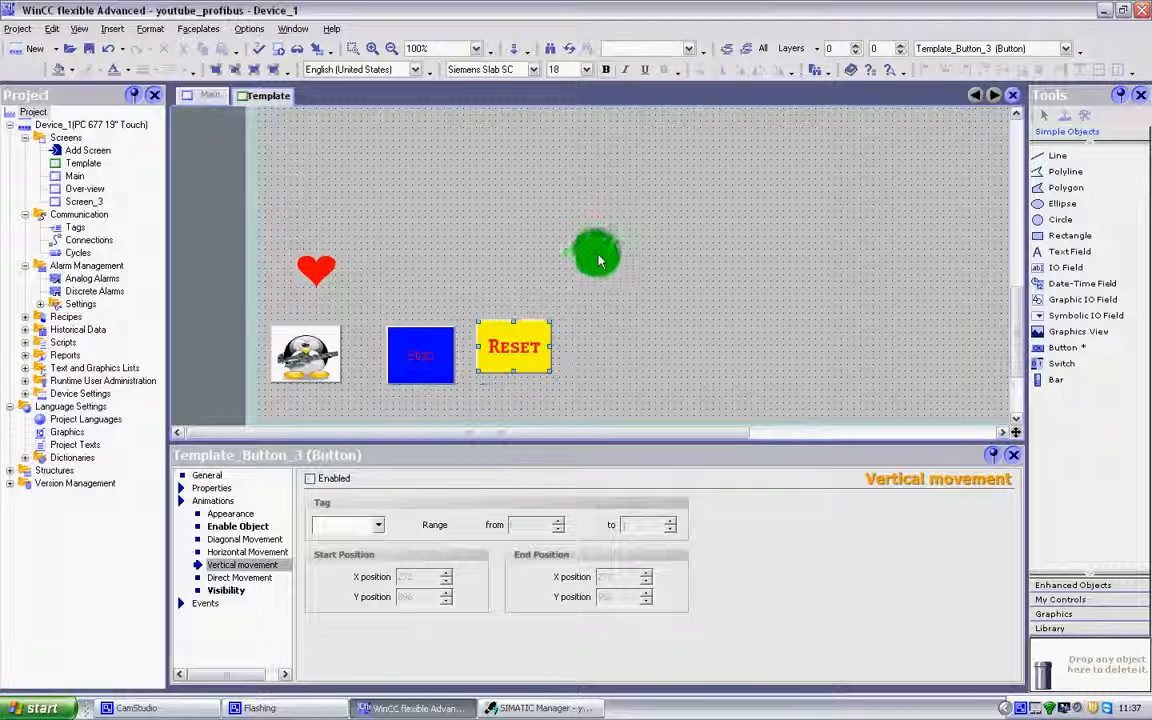
{"action": "mouse_move", "coordinate": [507, 345]}
{"action": "left_mouse_down"}
{"action": "mouse_move", "coordinate": [508, 355]}
{"action": "mouse_move", "coordinate": [571, 352]}
{"action": "mouse_move", "coordinate": [524, 345]}
{"action": "left_mouse_up"}
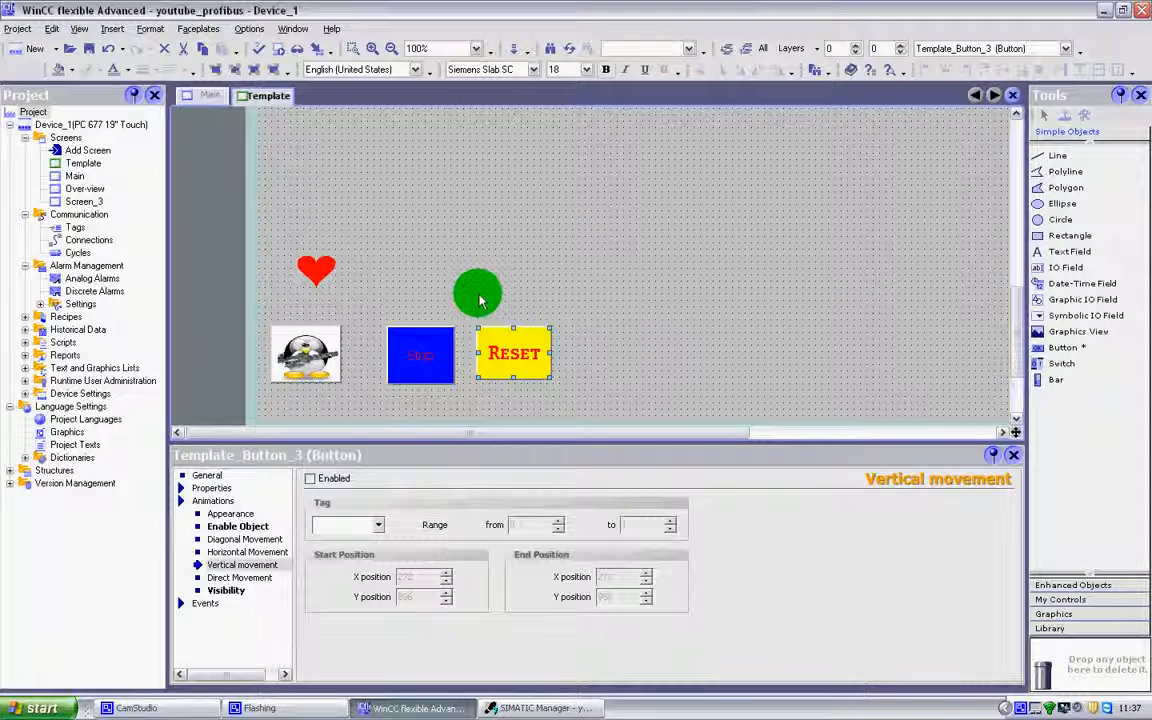
{"action": "left_click_drag", "start_coordinate": [494, 355], "coordinate": [524, 352]}
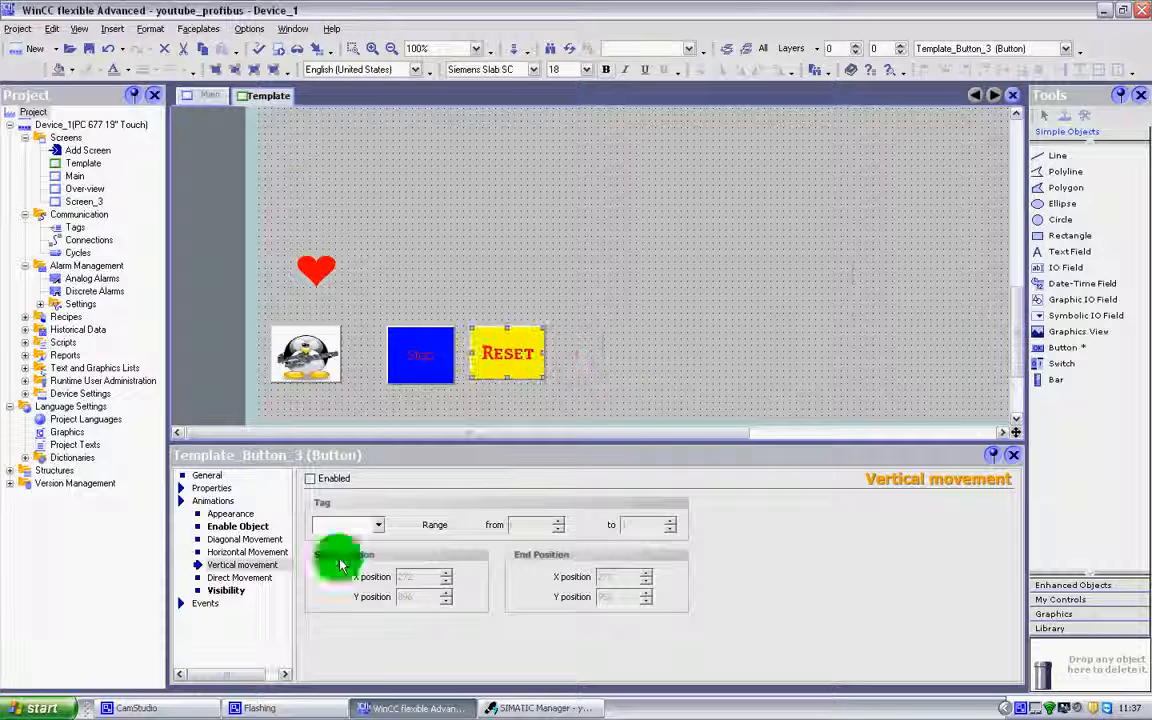
Enable the Reset button's Direct Movement animation and examine the tags selectable for the X position offset without assigning one.
{"action": "left_click", "coordinate": [246, 578]}
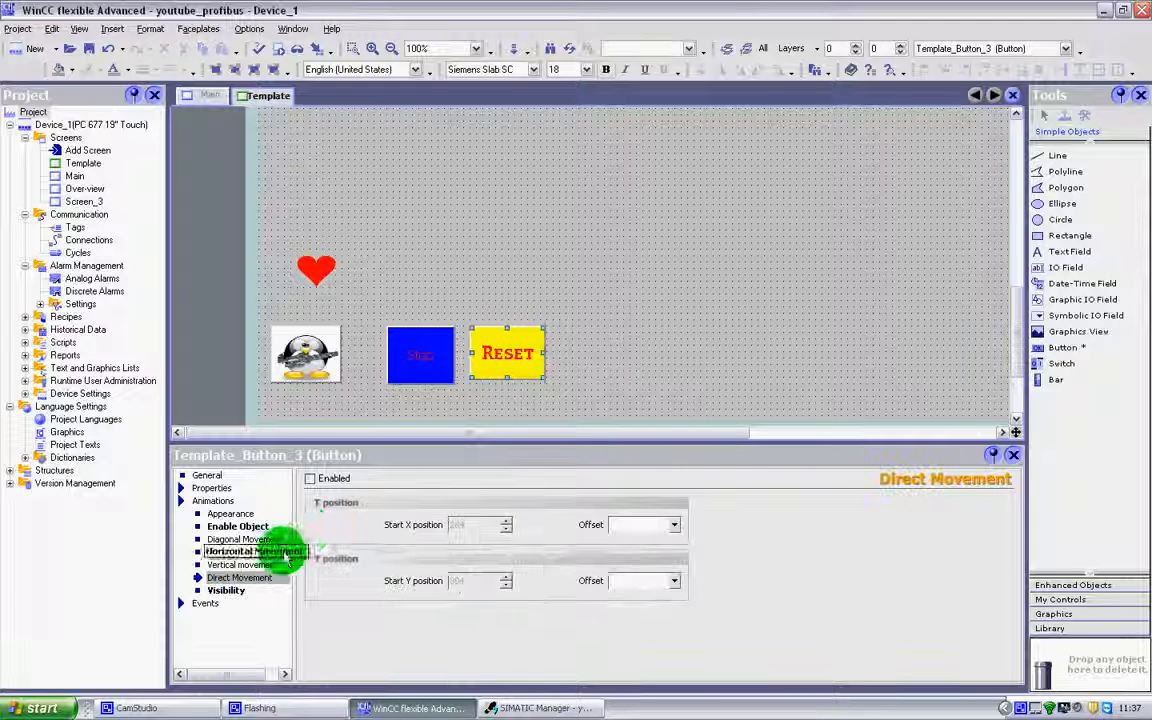
{"action": "left_click", "coordinate": [309, 479]}
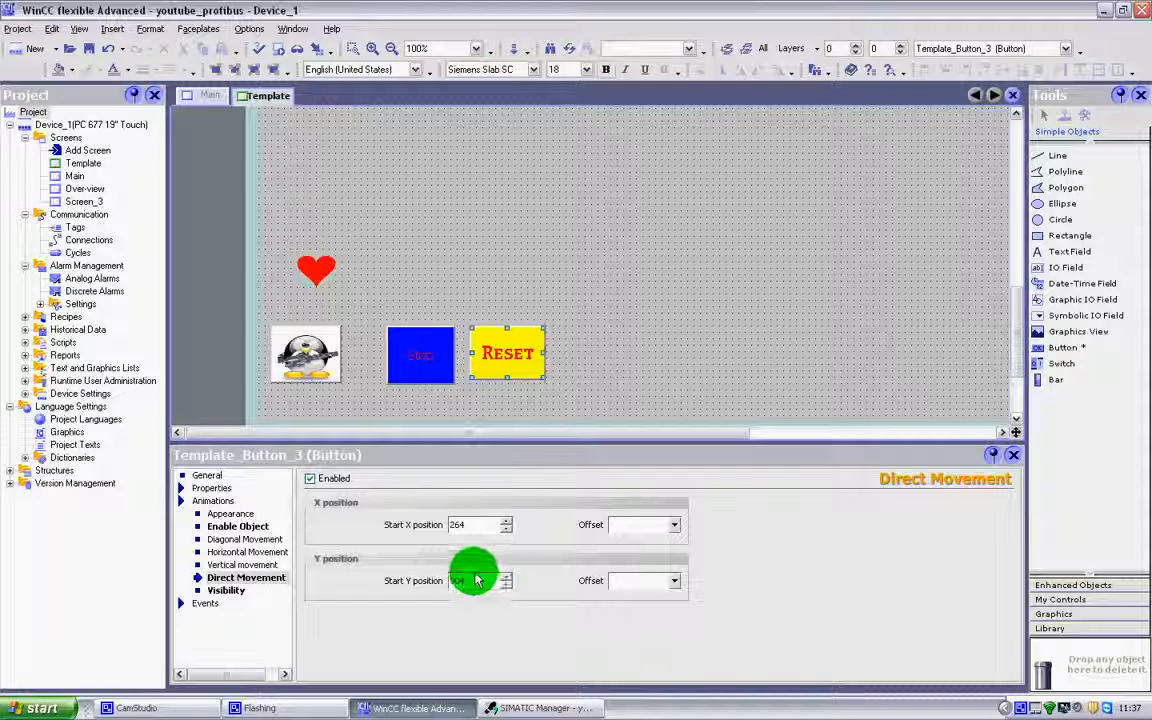
{"action": "left_click", "coordinate": [478, 530]}
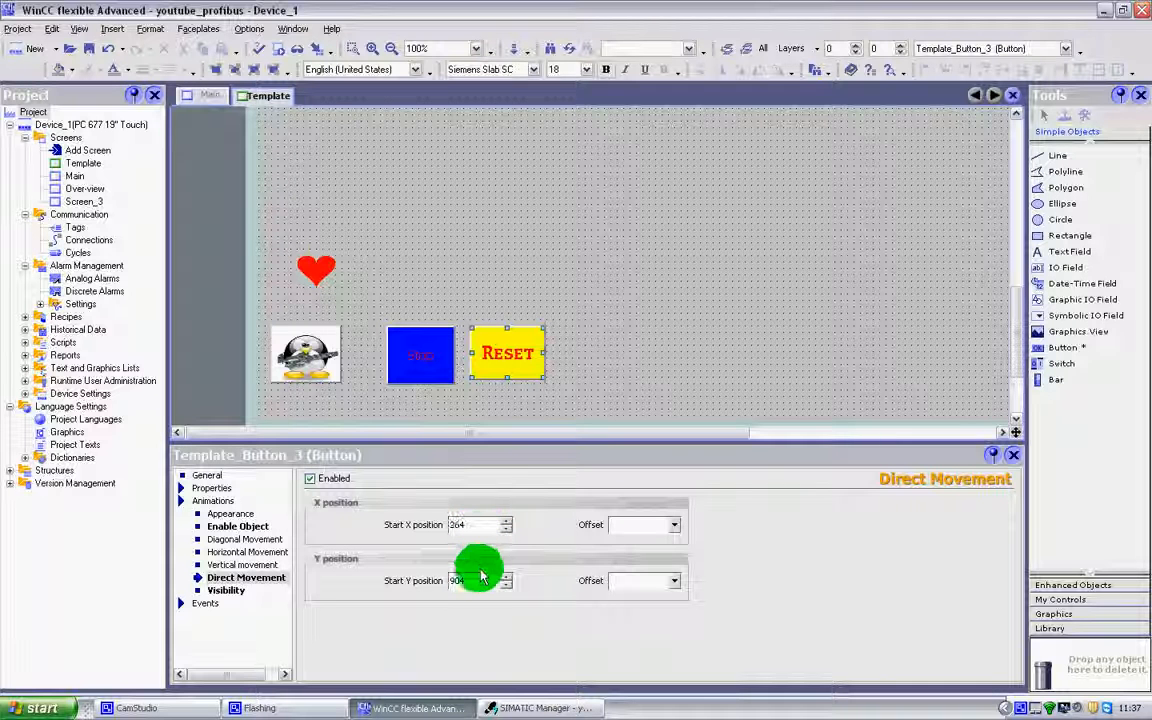
{"action": "left_click", "coordinate": [673, 527]}
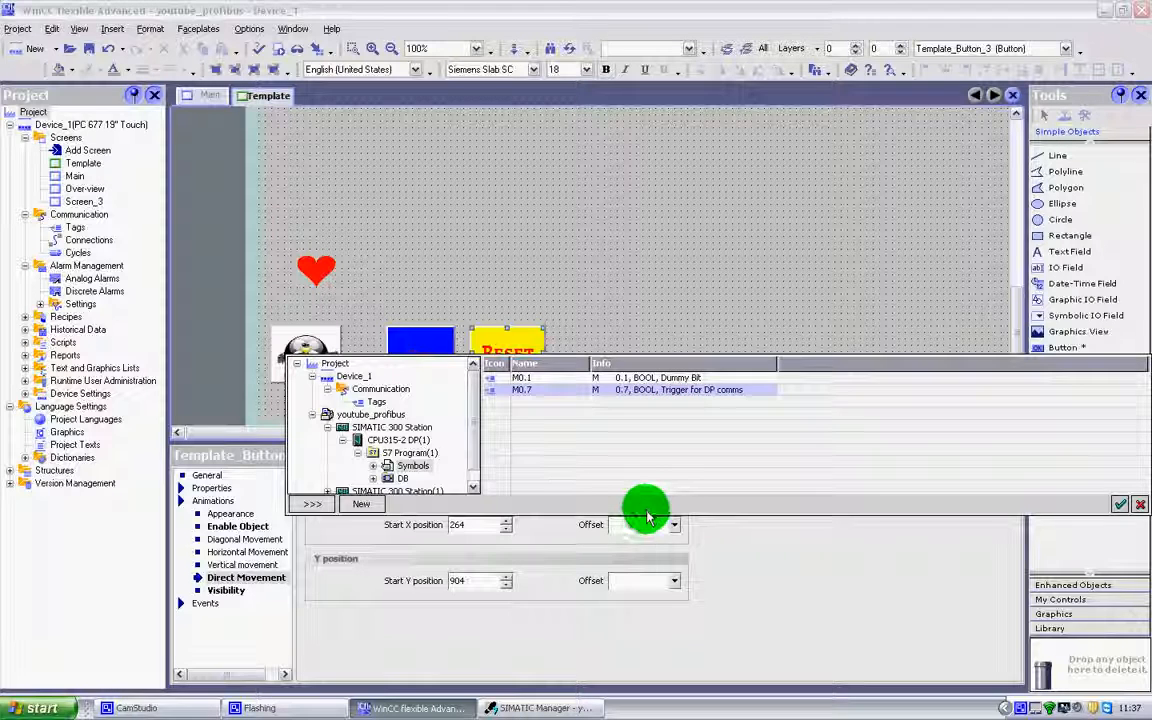
{"action": "left_click", "coordinate": [646, 518]}
{"action": "left_click", "coordinate": [673, 525]}
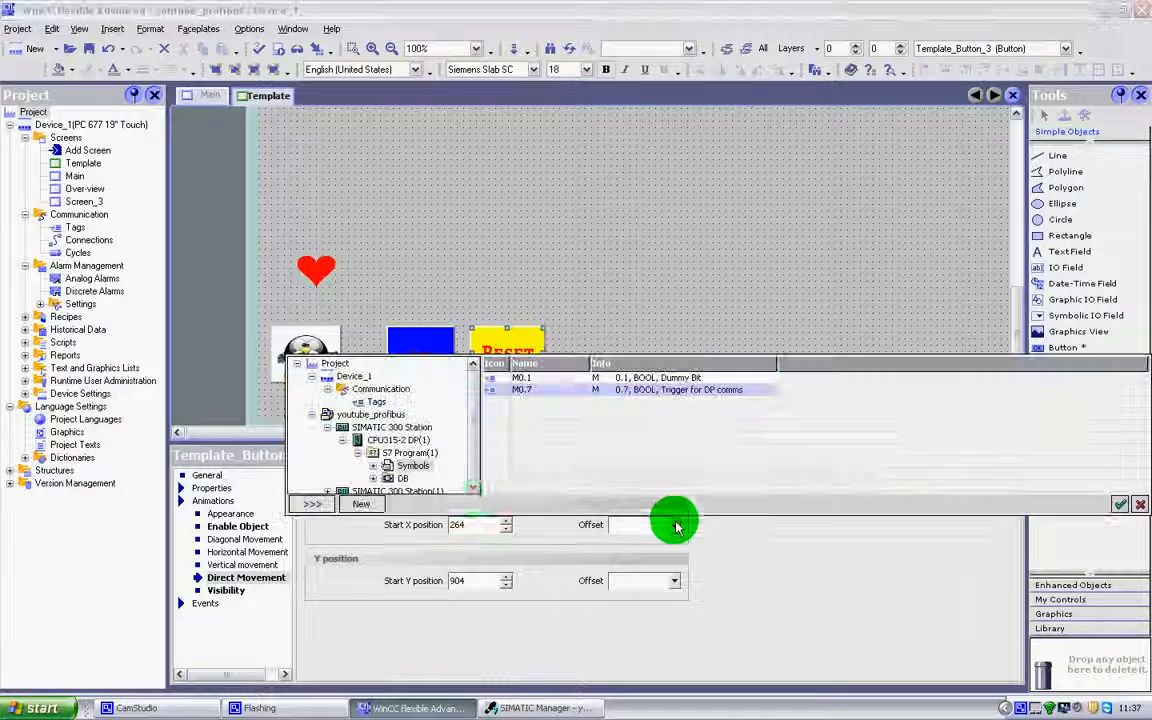
{"action": "left_click", "coordinate": [722, 215]}
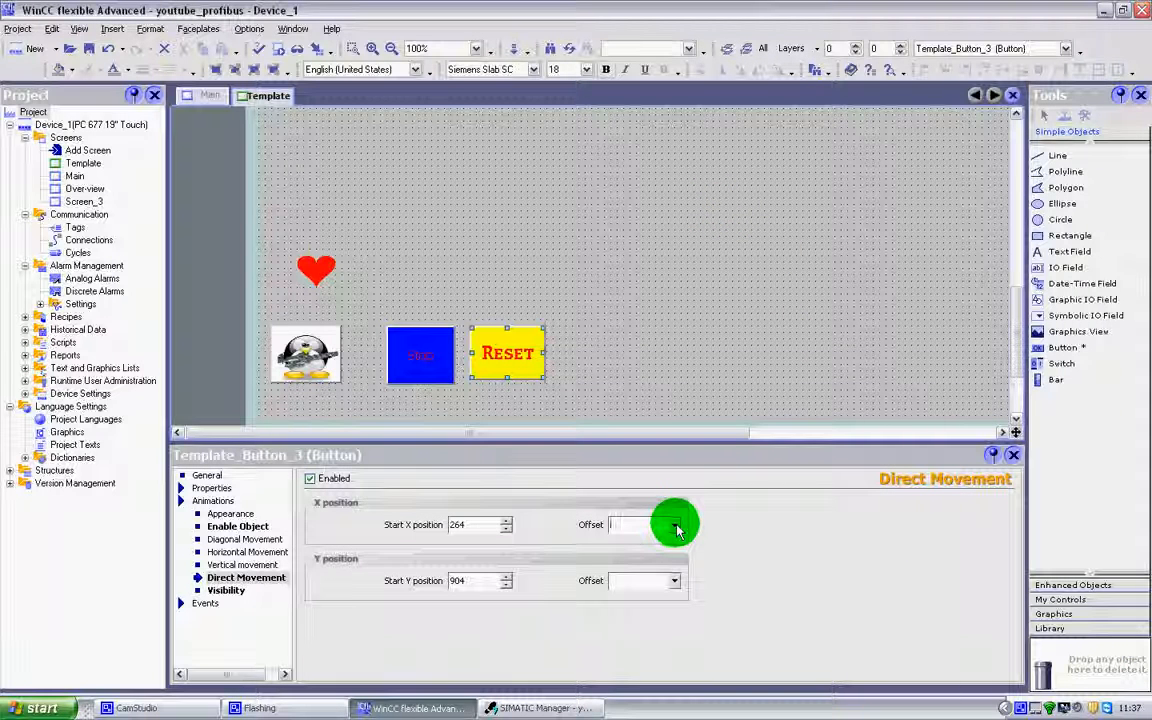
Review the Reset button's event function list, appearance animation, general settings and appearance properties.
{"action": "left_click", "coordinate": [205, 602]}
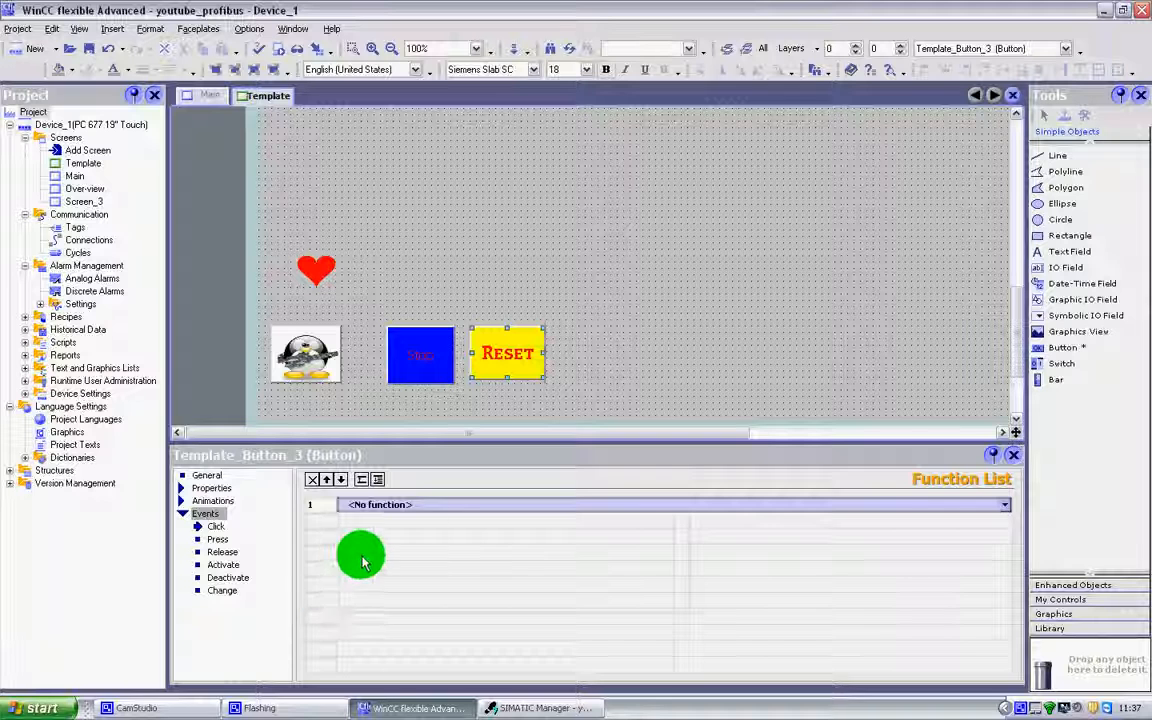
{"action": "left_click", "coordinate": [210, 500]}
{"action": "left_click", "coordinate": [236, 514]}
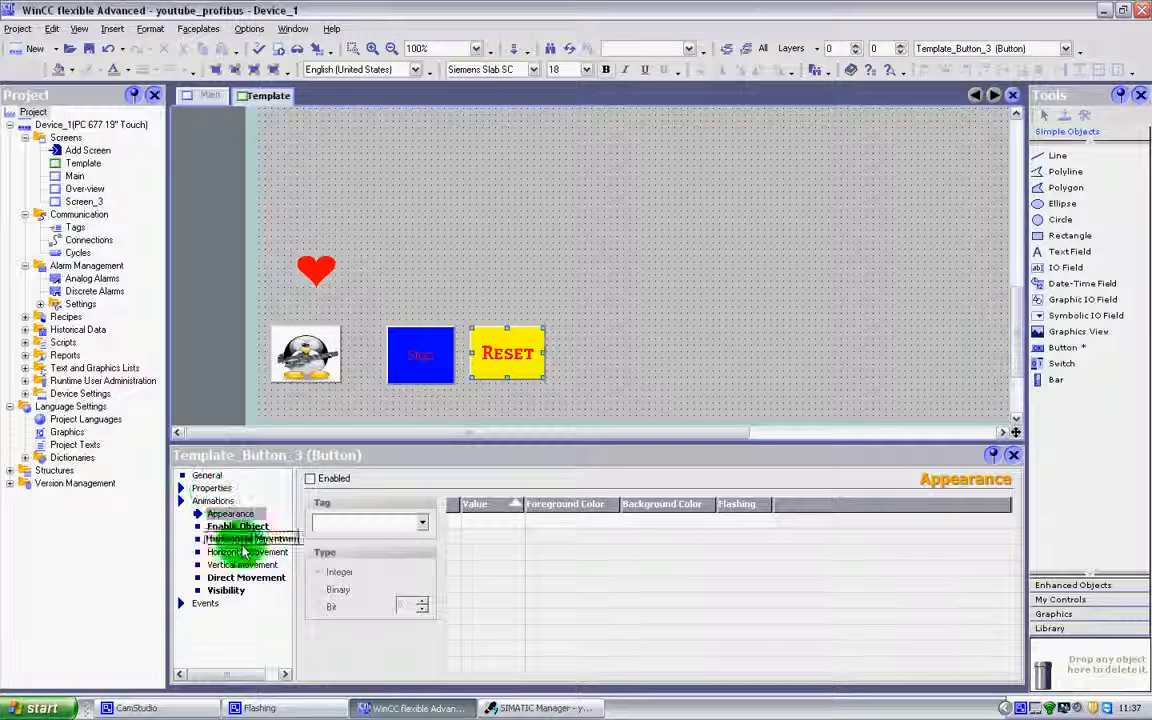
{"action": "left_click", "coordinate": [225, 500]}
{"action": "left_click", "coordinate": [212, 487]}
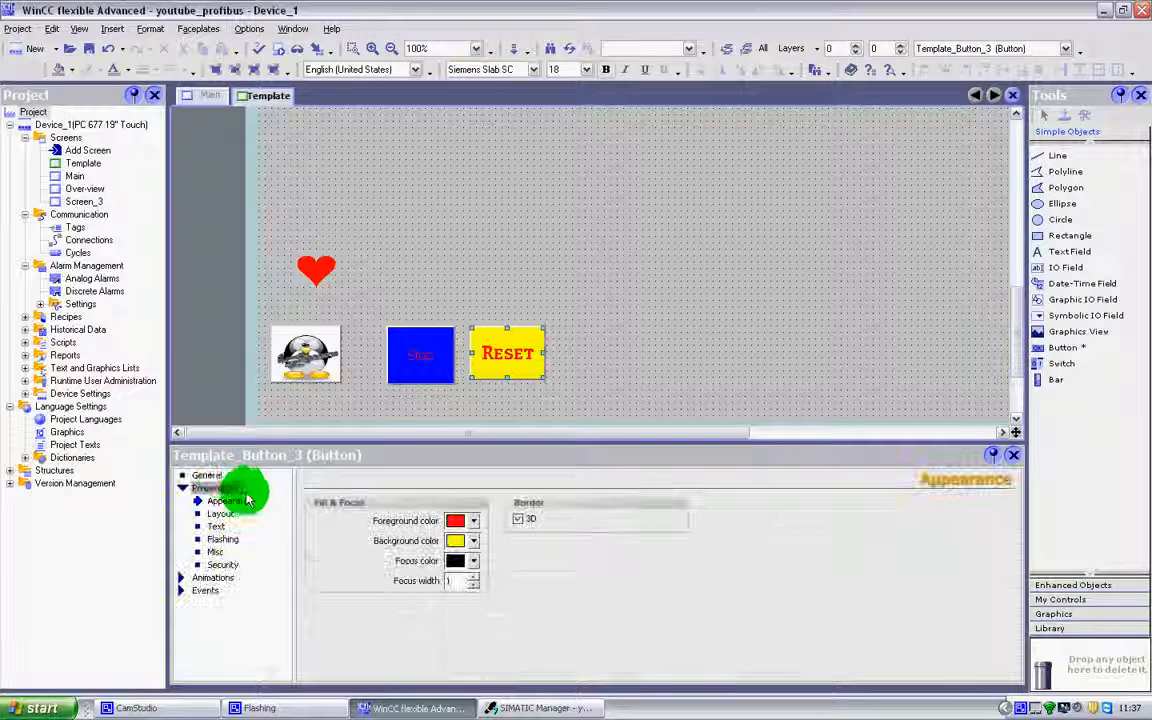
{"action": "left_click", "coordinate": [212, 474]}
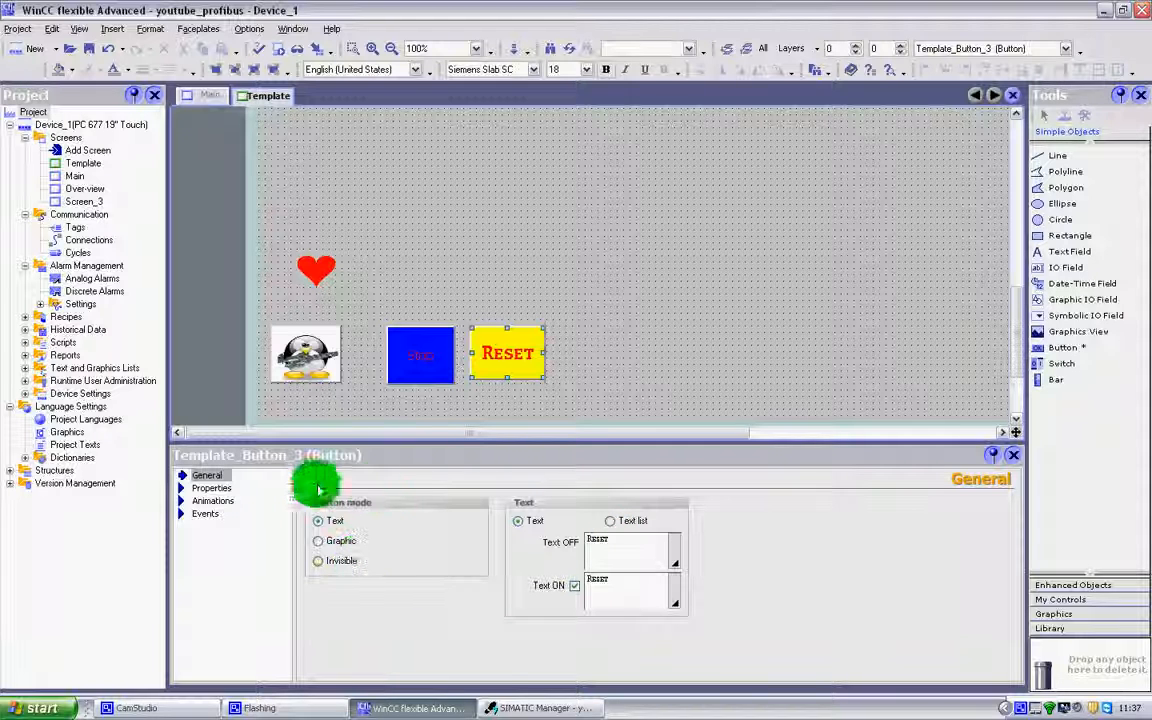
{"action": "left_click", "coordinate": [226, 489]}
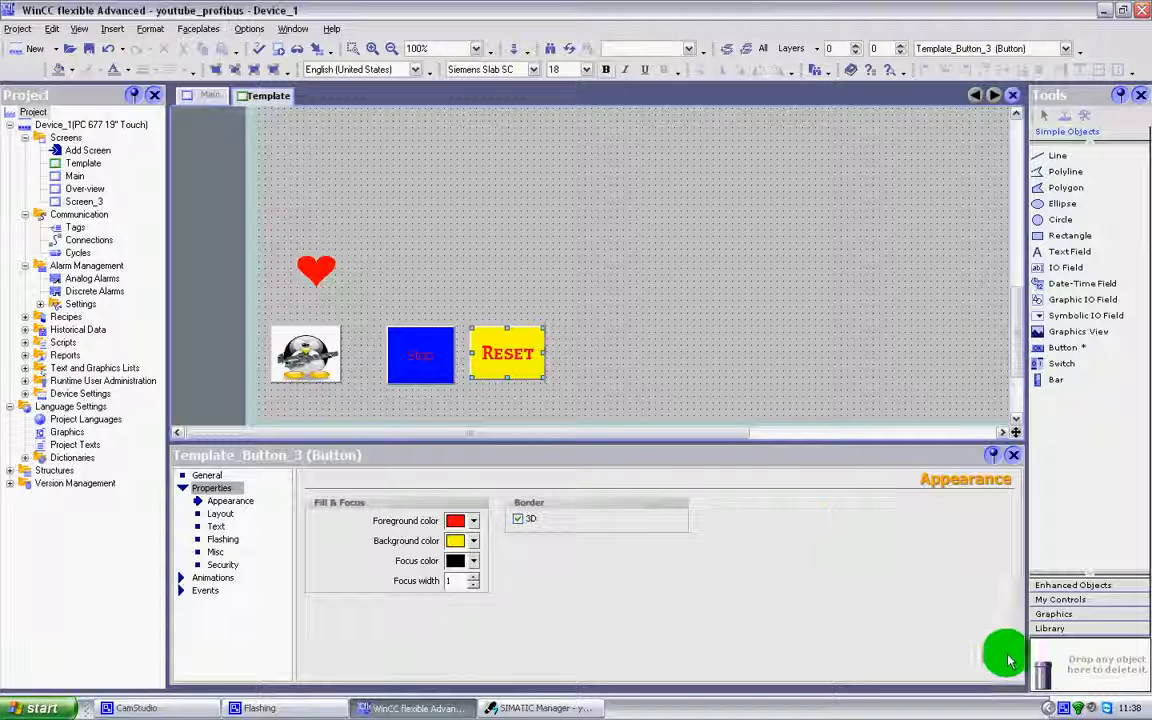
{"action": "right_click", "coordinate": [1064, 708]}
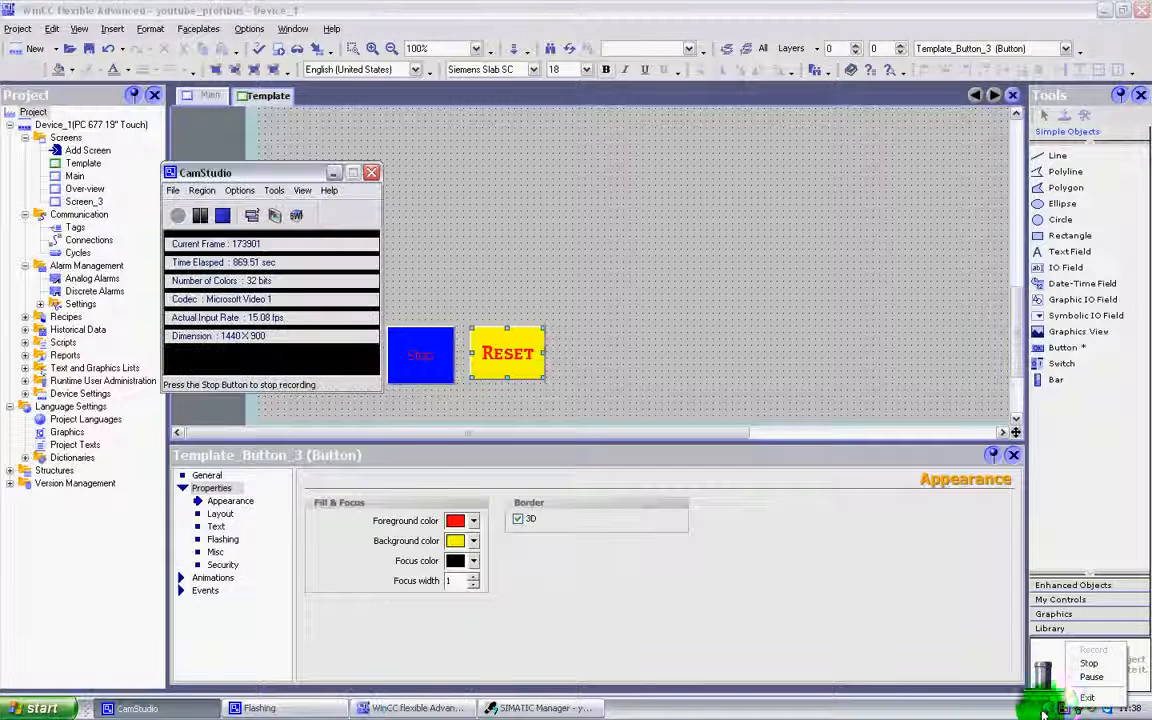